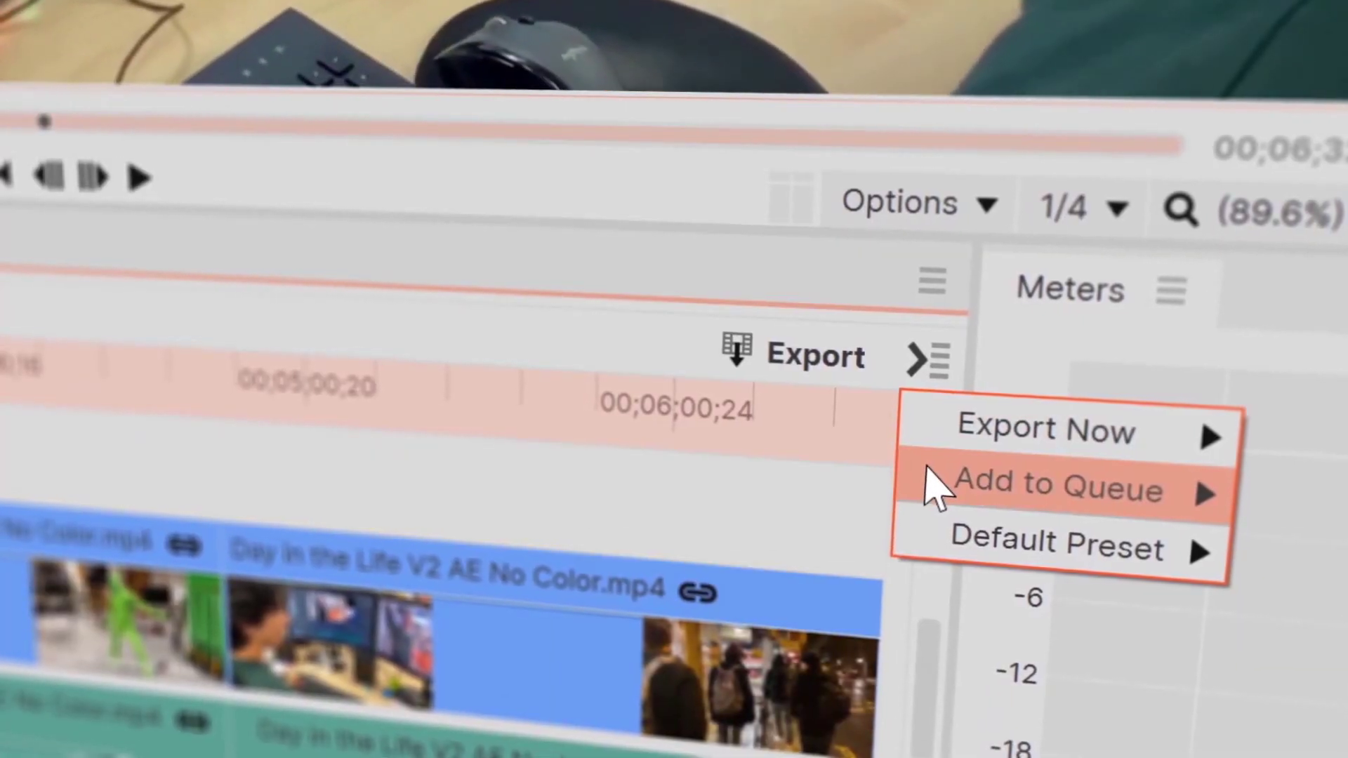
- Queue the timeline contents for export and look over the General page in File > Options
{"action": "mouse_move", "coordinate": [933, 484]}
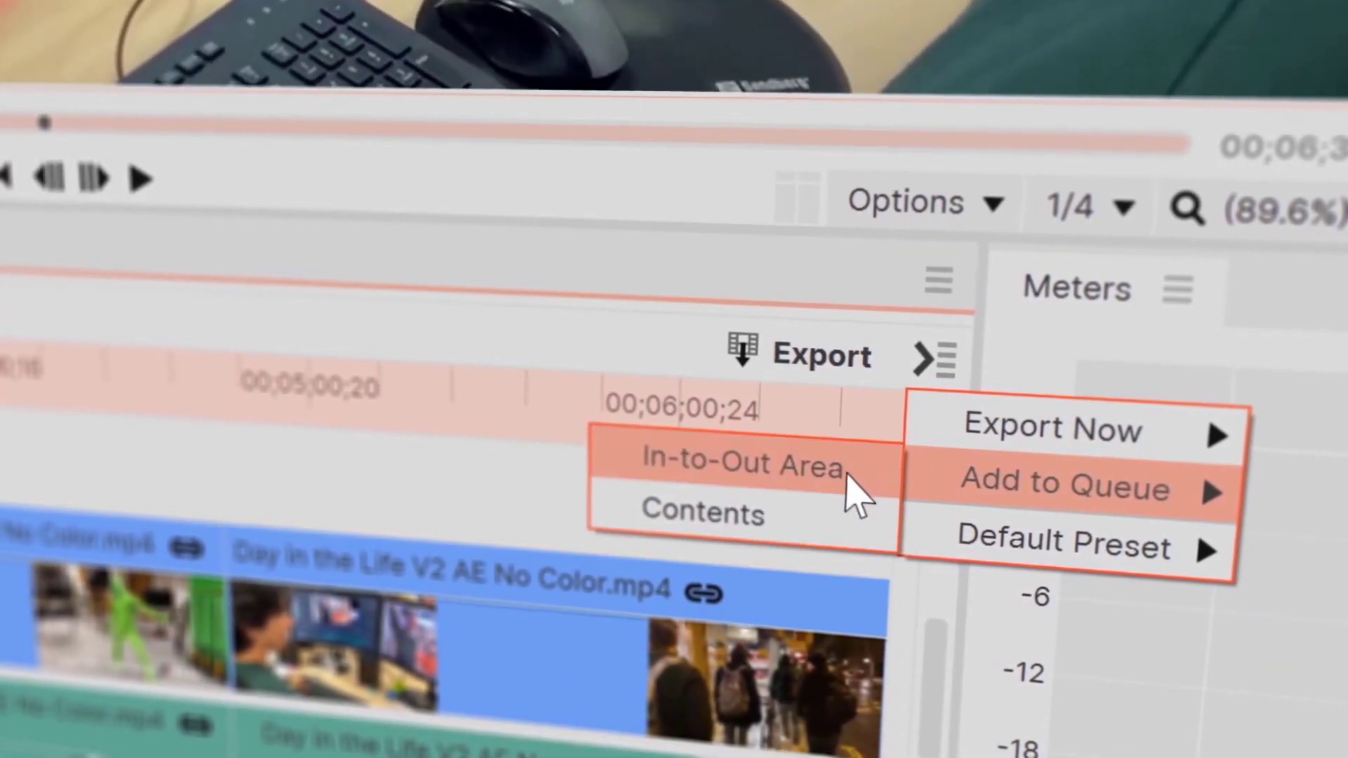
{"action": "left_click", "coordinate": [845, 535]}
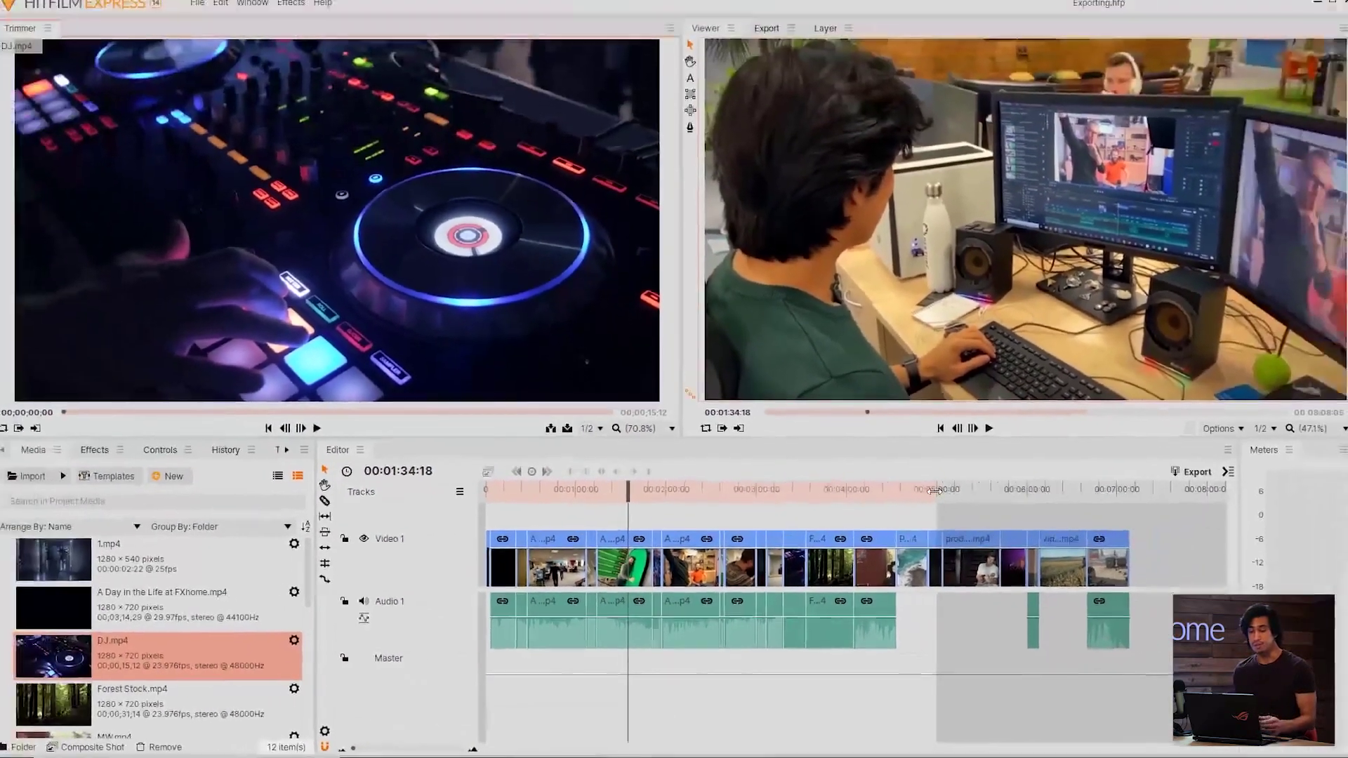
{"action": "left_click", "coordinate": [205, 12]}
{"action": "left_click", "coordinate": [228, 140]}
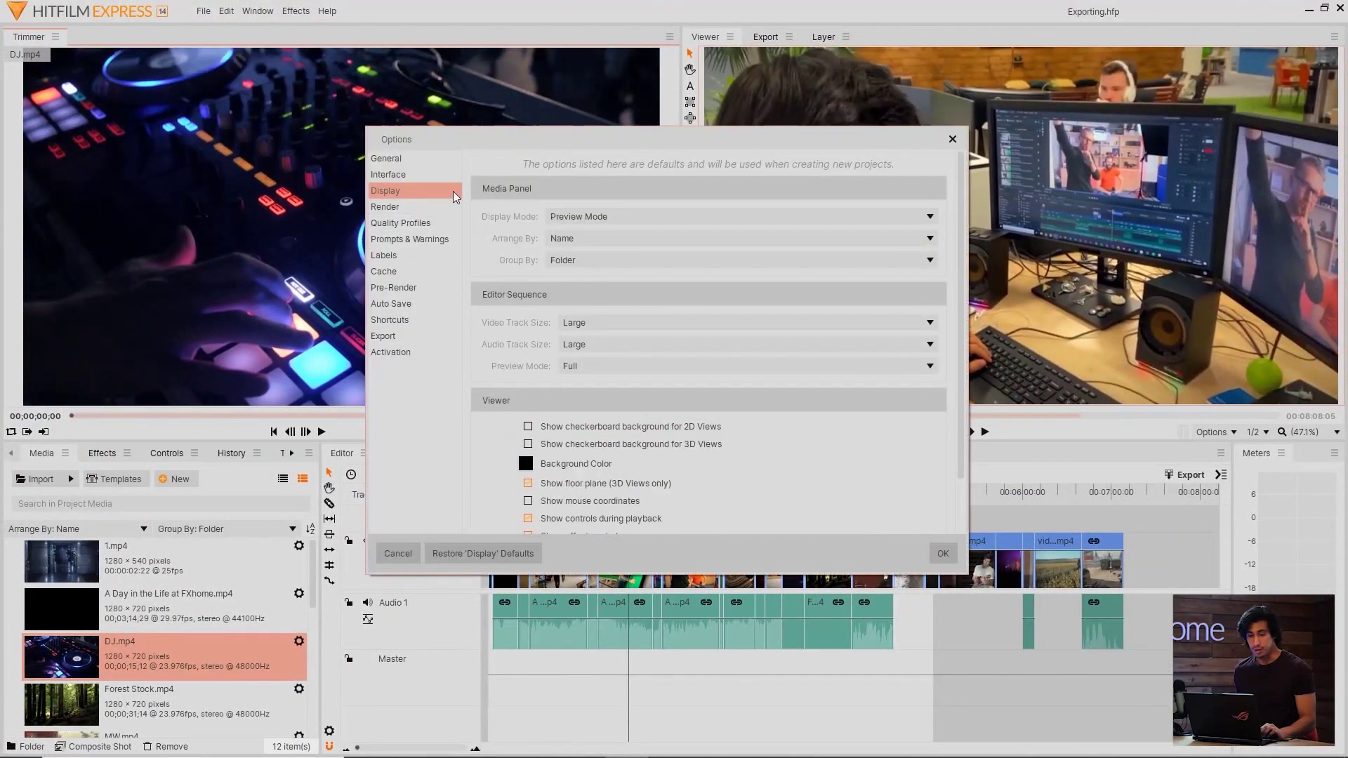
{"action": "left_click", "coordinate": [403, 158]}
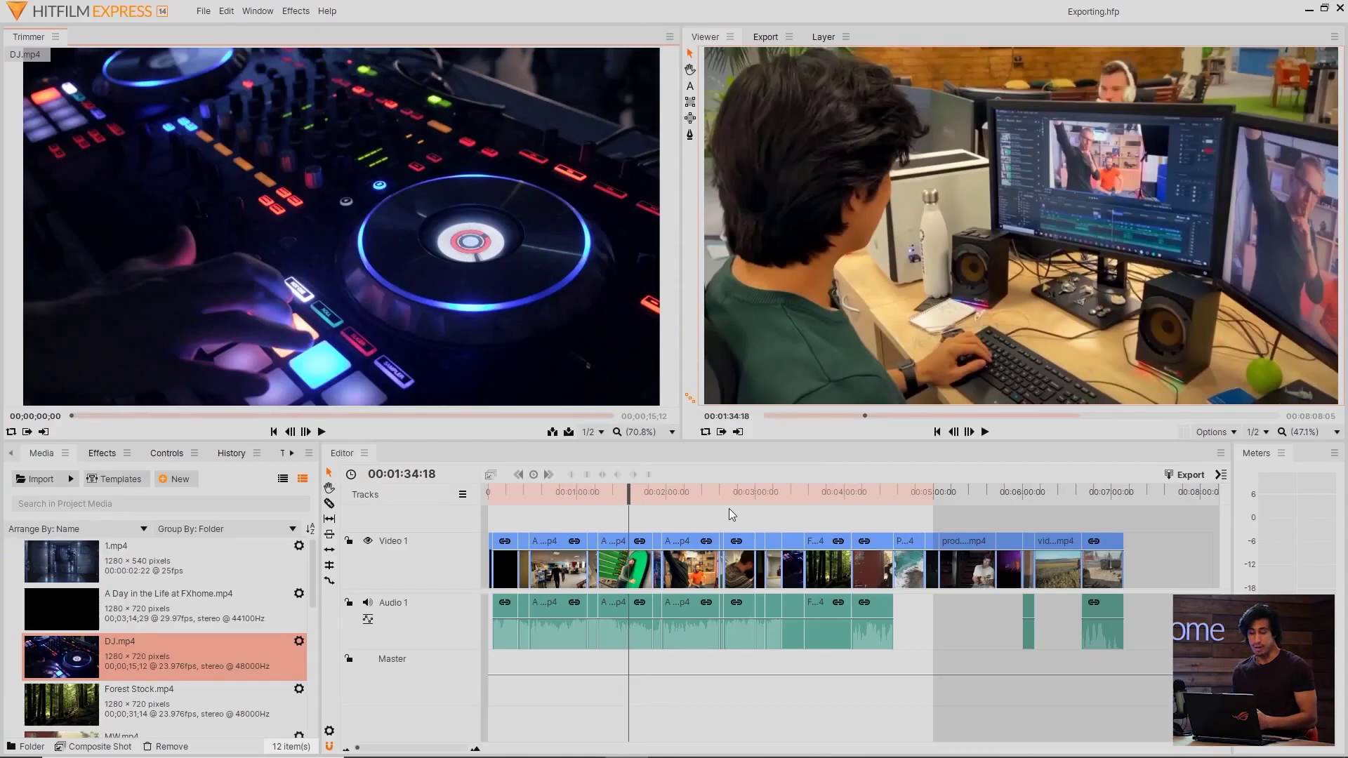
- Scrub the clips, then drag the export range end to about 7:11 and start to about 3:00
{"action": "left_click", "coordinate": [932, 491]}
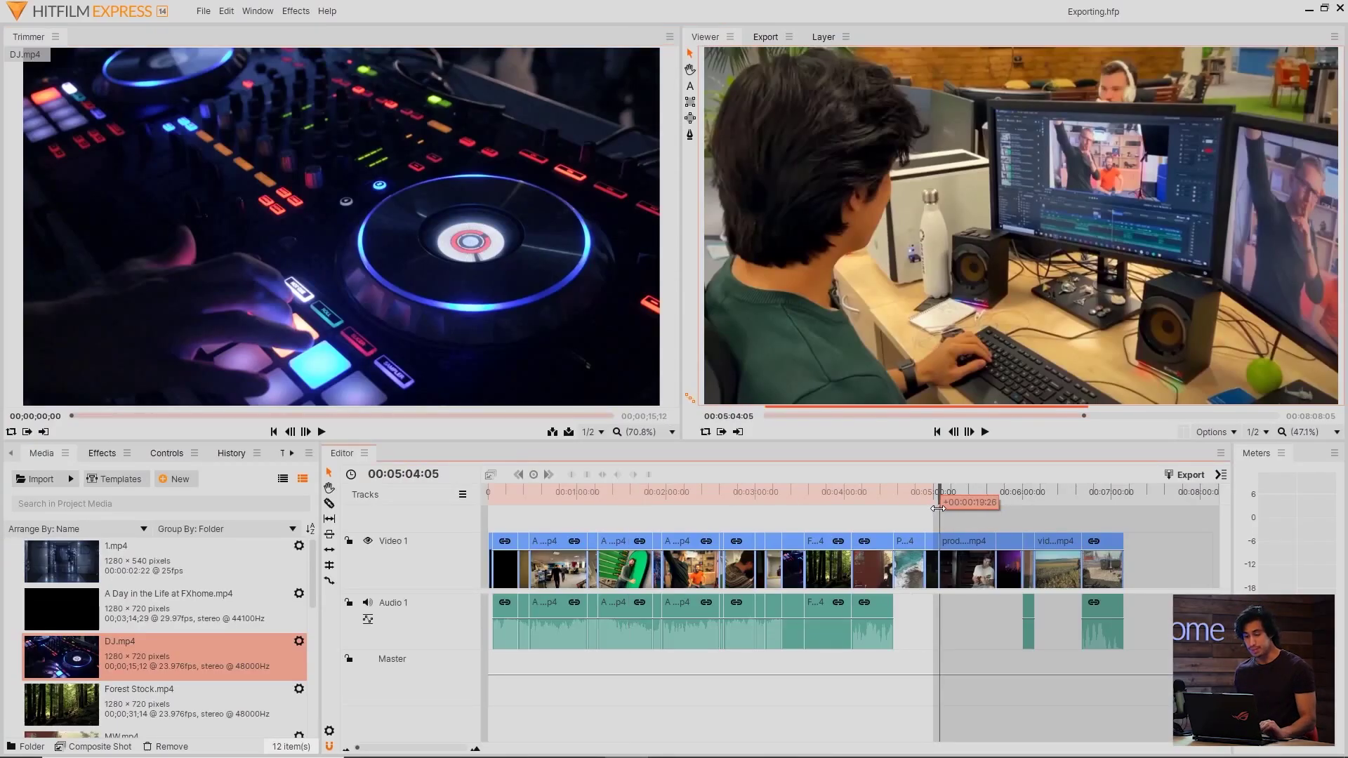
{"action": "left_click_drag", "start_coordinate": [1112, 495], "coordinate": [1120, 497]}
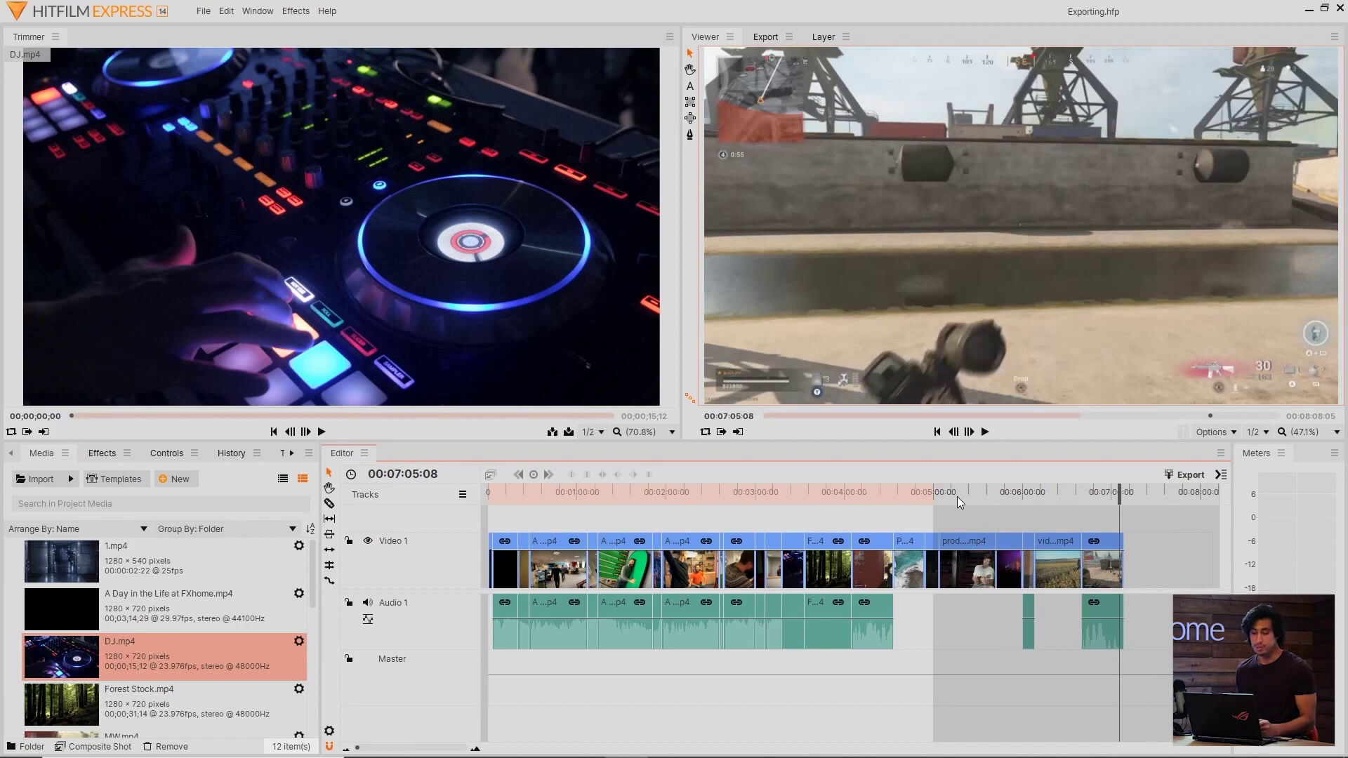
{"action": "left_click", "coordinate": [911, 492]}
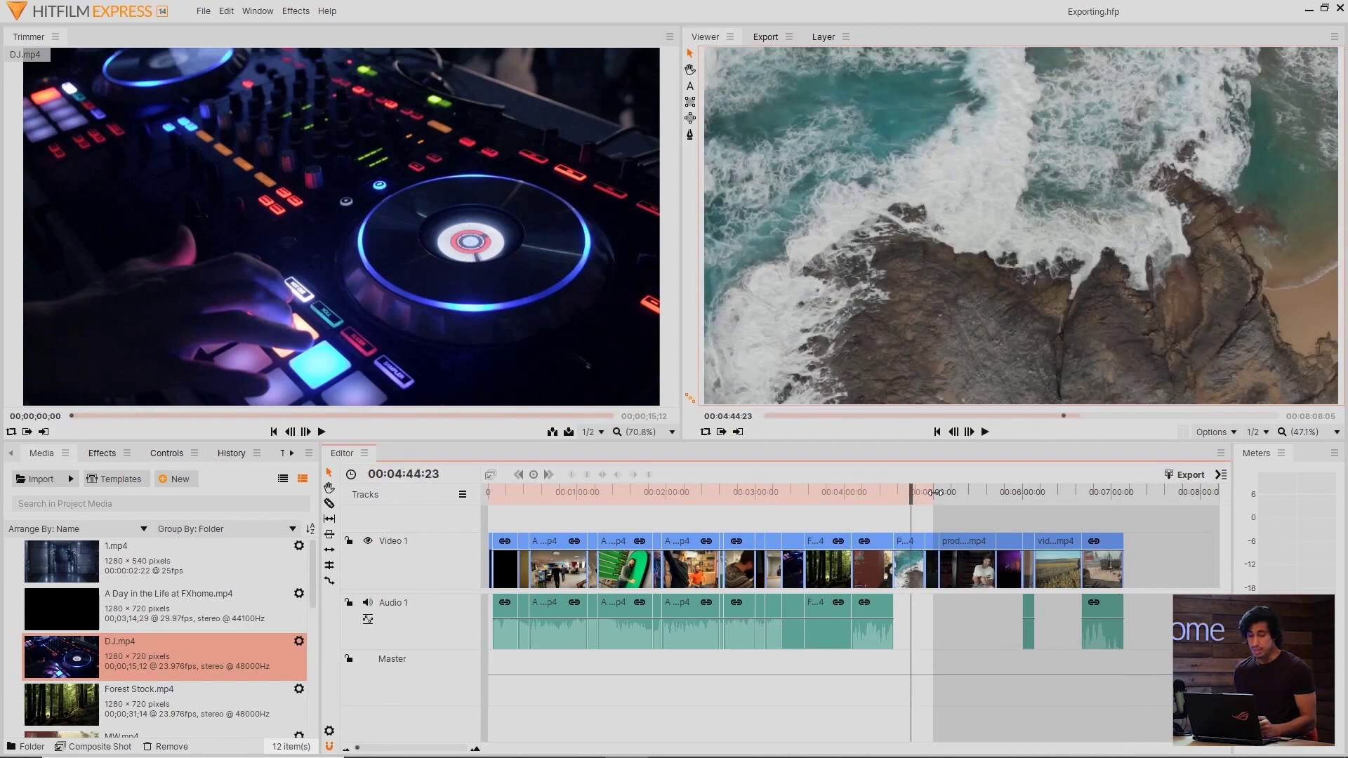
{"action": "left_click_drag", "start_coordinate": [936, 493], "coordinate": [1133, 497]}
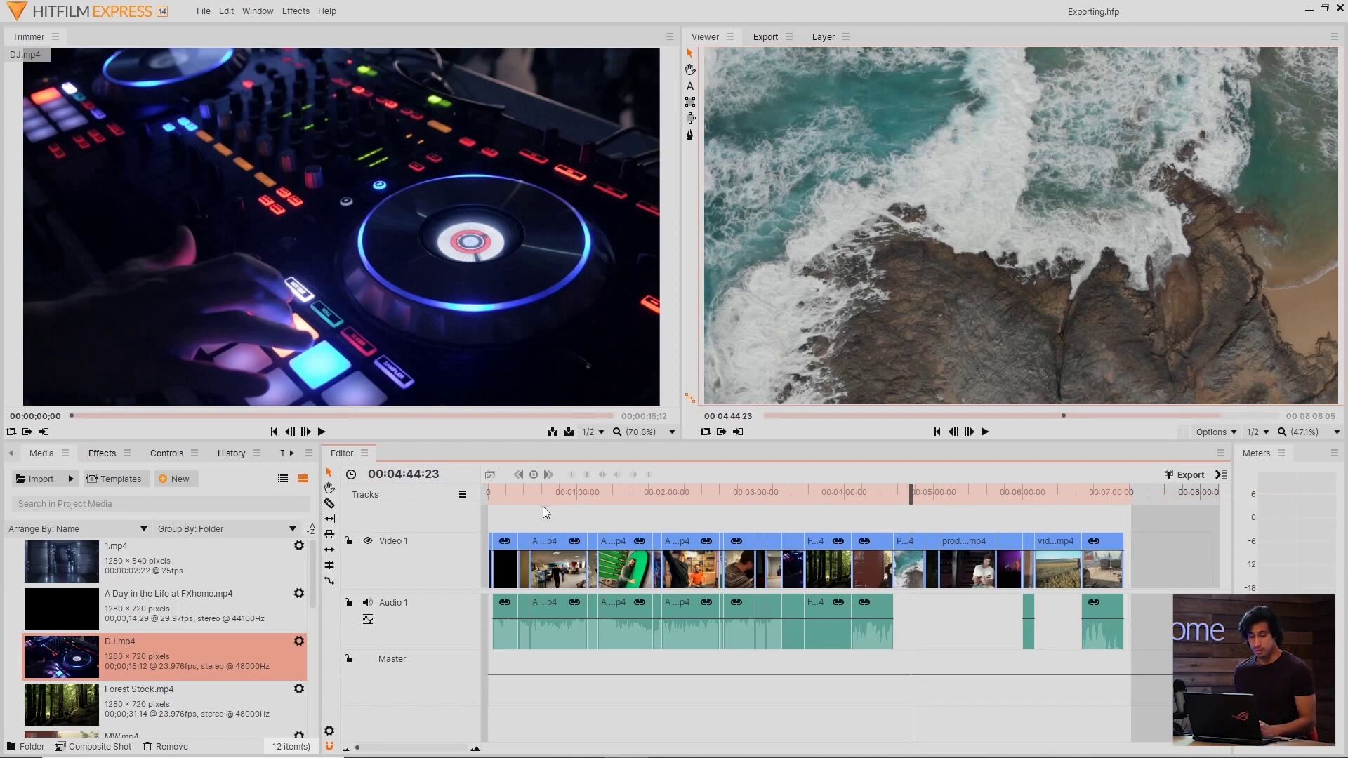
{"action": "left_click_drag", "start_coordinate": [489, 485], "coordinate": [750, 491]}
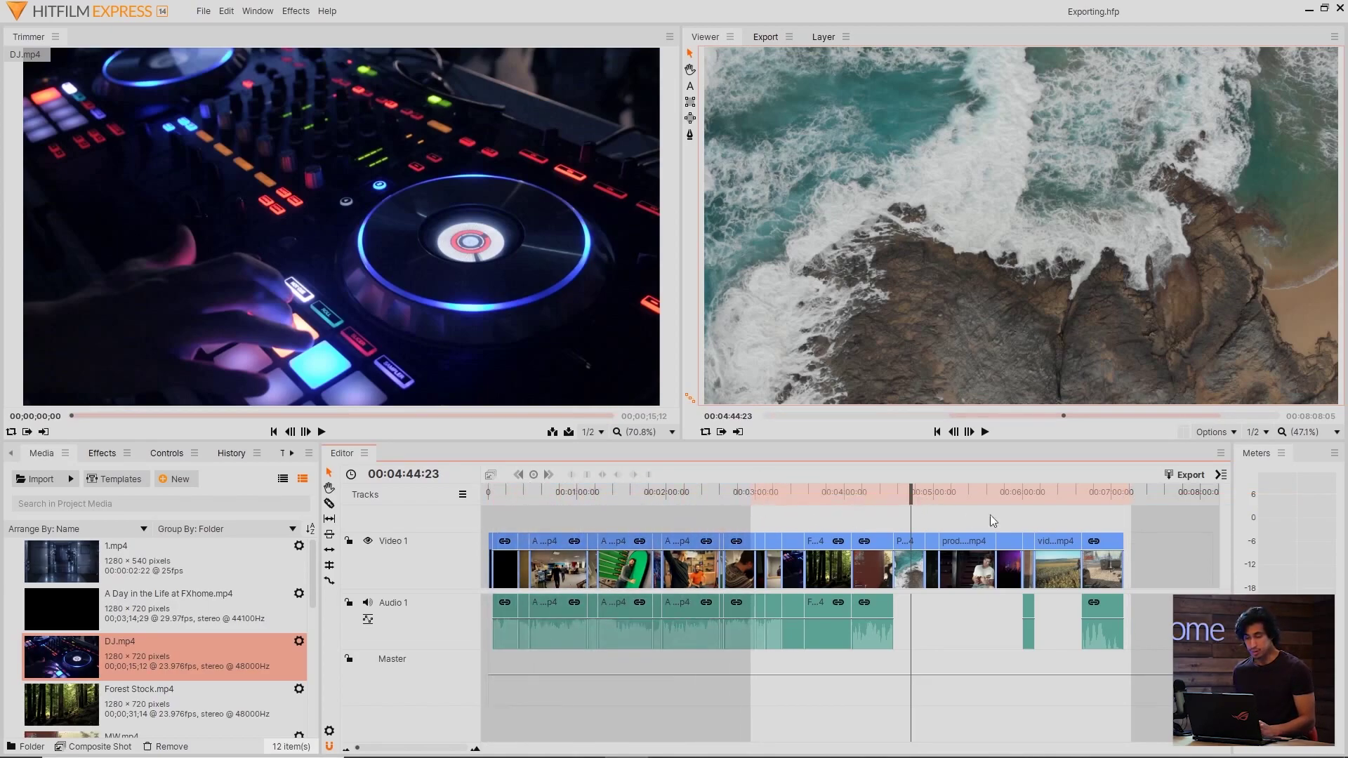
- Reset the export range with Set To Contents, then Set To View, and drag it to about 2:31–3:27
{"action": "right_click", "coordinate": [1090, 493]}
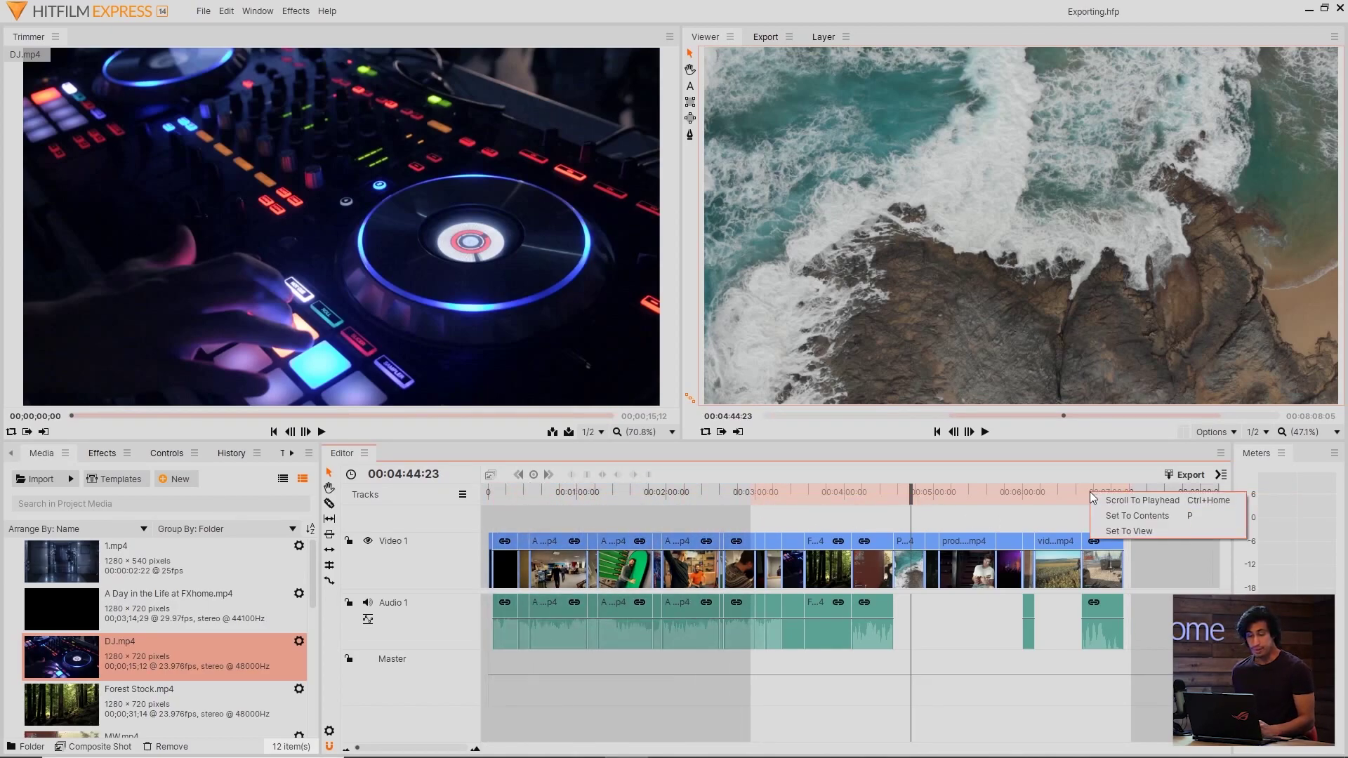
{"action": "left_click", "coordinate": [1122, 516]}
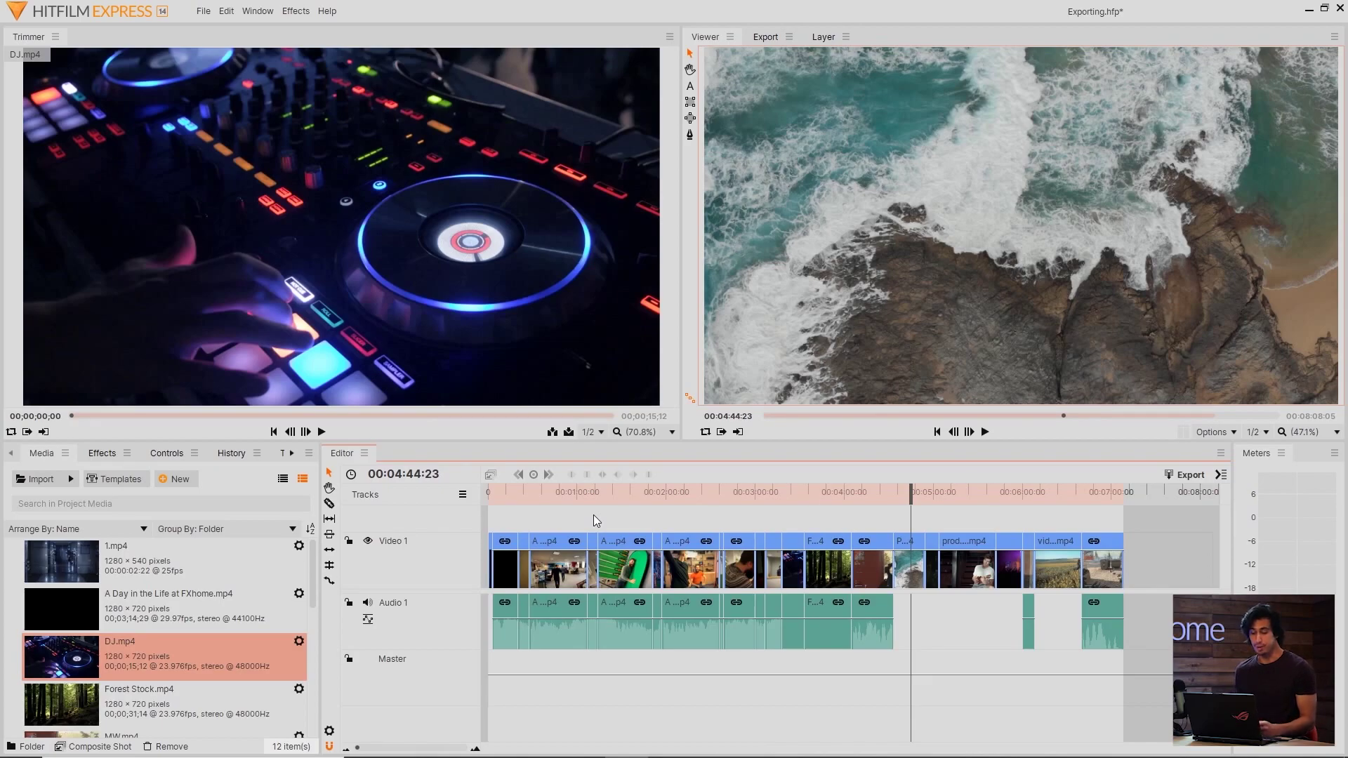
{"action": "right_click", "coordinate": [962, 497]}
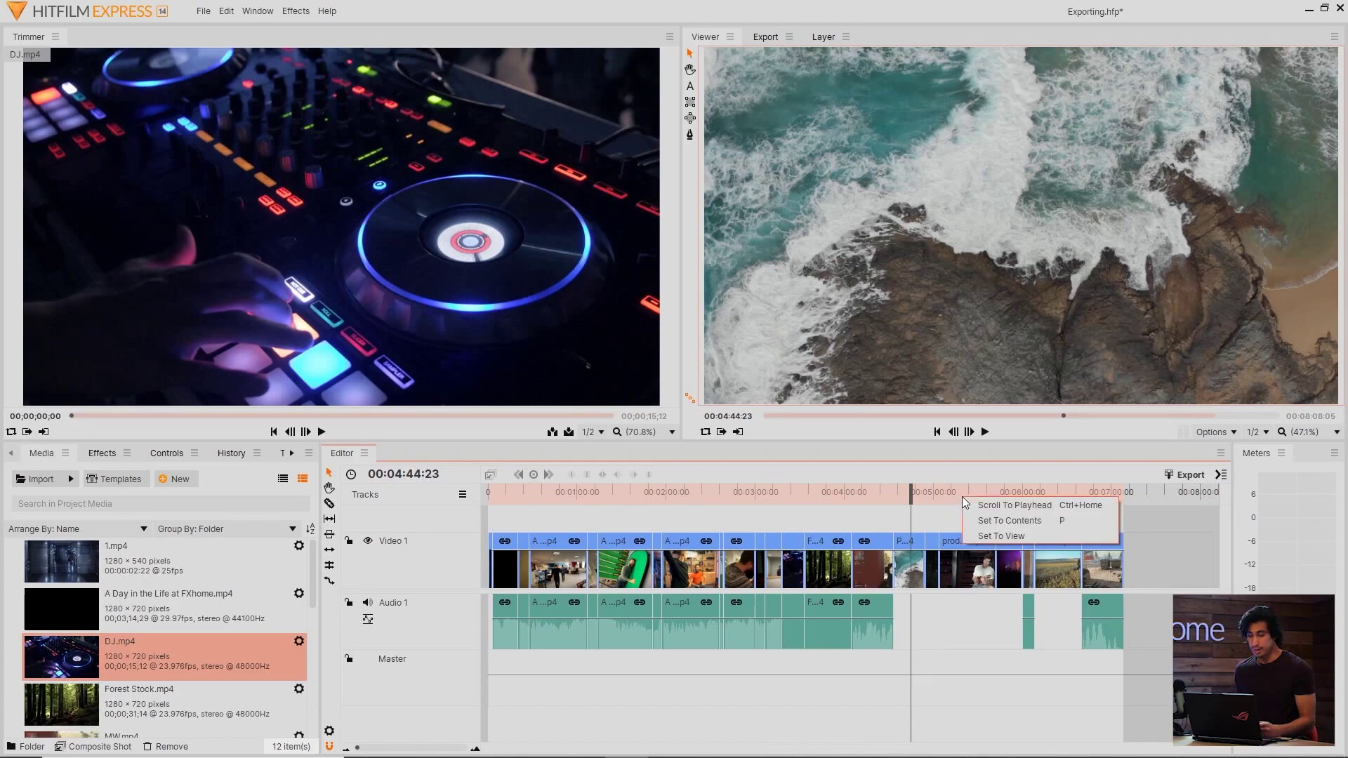
{"action": "left_click", "coordinate": [1016, 537]}
{"action": "left_click", "coordinate": [1181, 498]}
{"action": "left_click_drag", "start_coordinate": [1181, 498], "coordinate": [752, 500]}
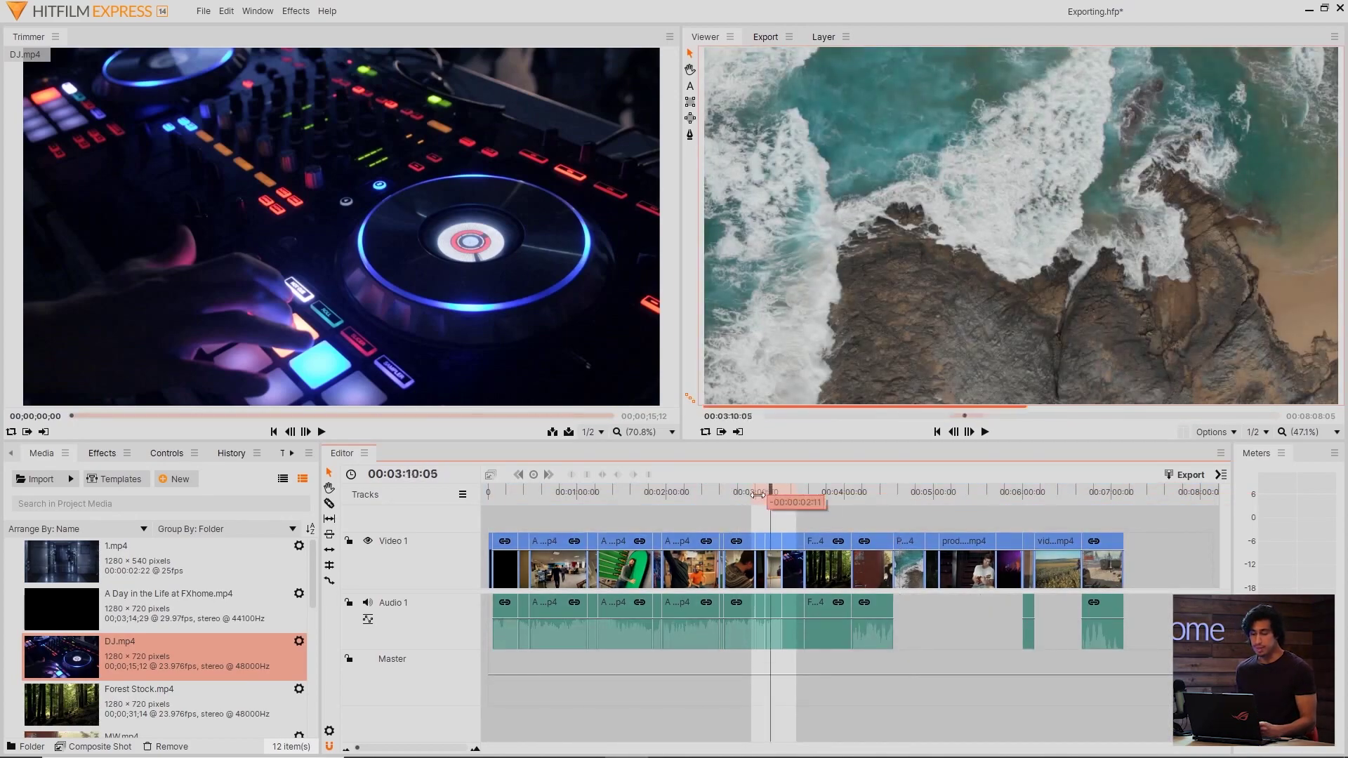
- Mark In near 00:01:59 and Mark Out near 00:02:51 with the playhead
{"action": "left_click", "coordinate": [771, 500]}
{"action": "left_click_drag", "start_coordinate": [743, 499], "coordinate": [665, 501]}
{"action": "left_click", "coordinate": [696, 503]}
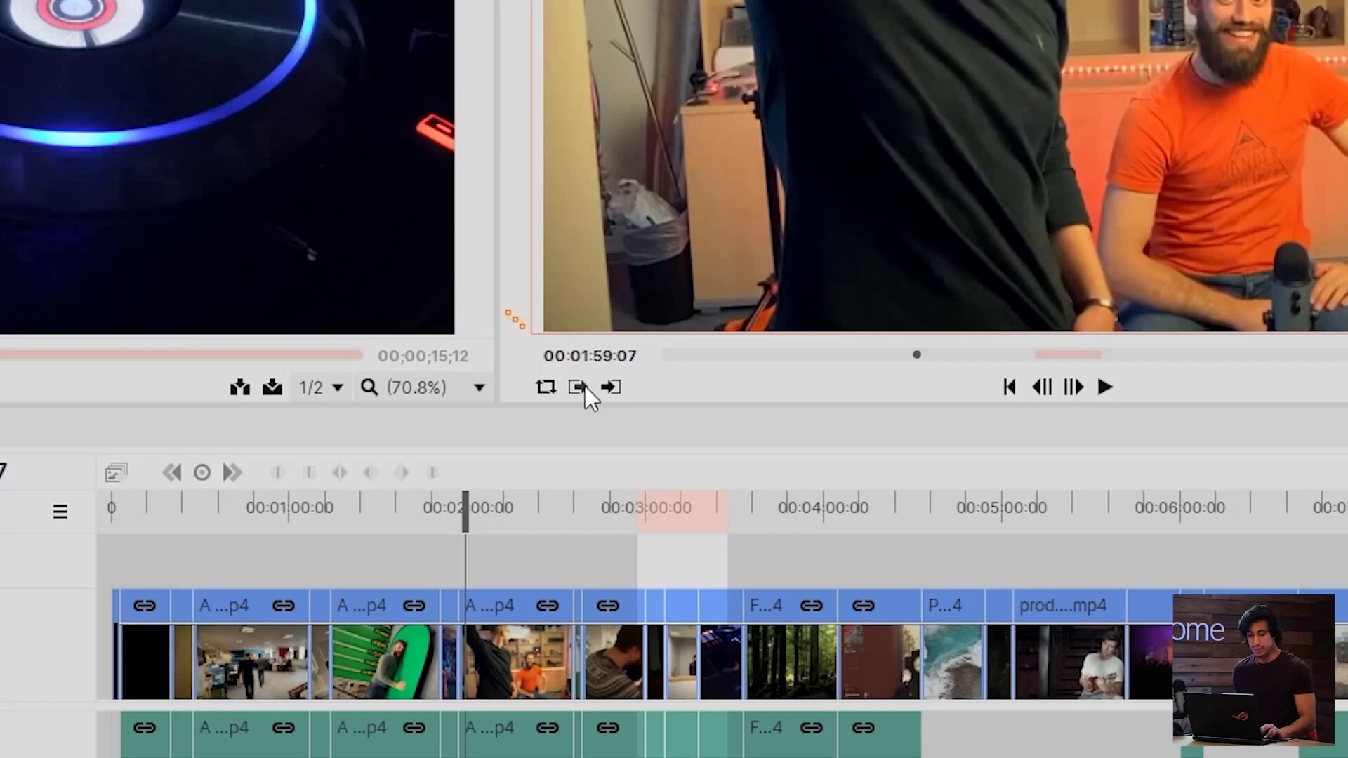
{"action": "left_click", "coordinate": [613, 397]}
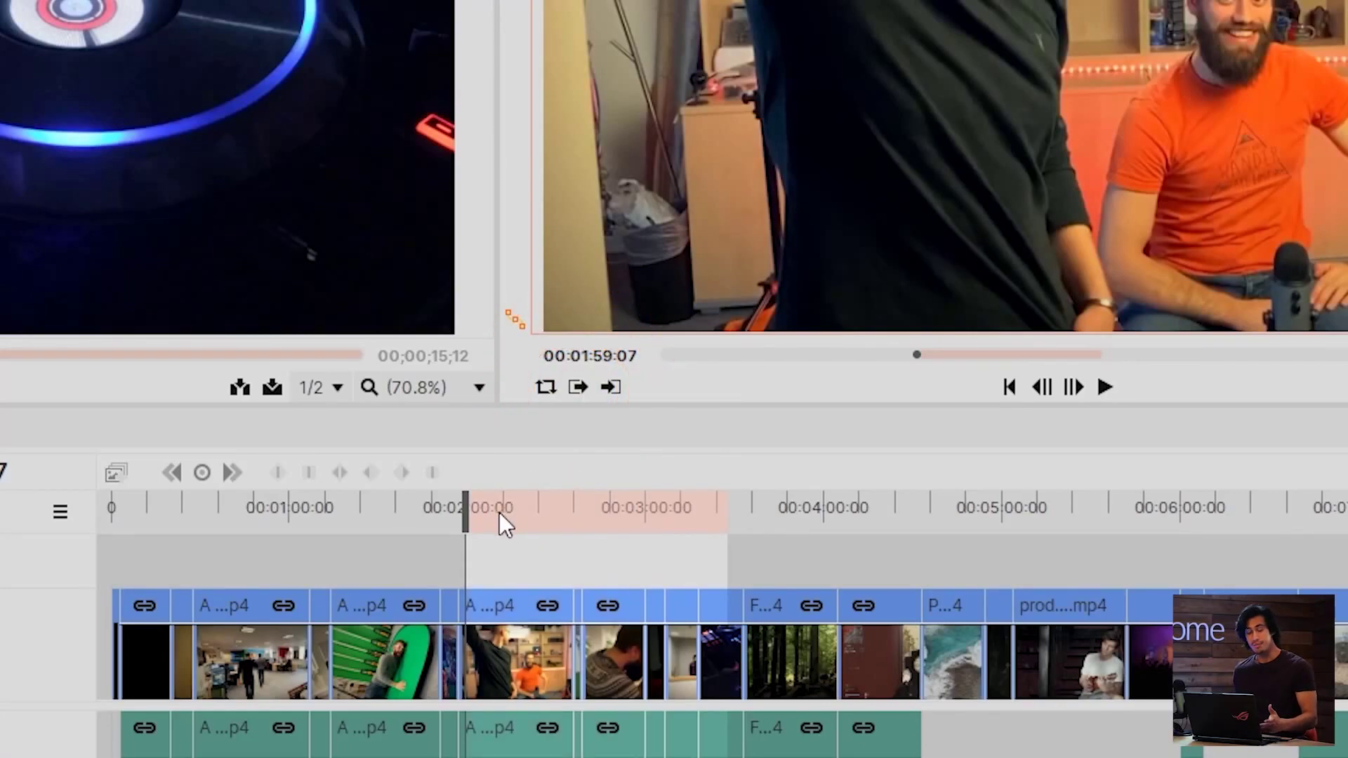
{"action": "left_click_drag", "start_coordinate": [504, 516], "coordinate": [617, 528]}
{"action": "left_click", "coordinate": [611, 387]}
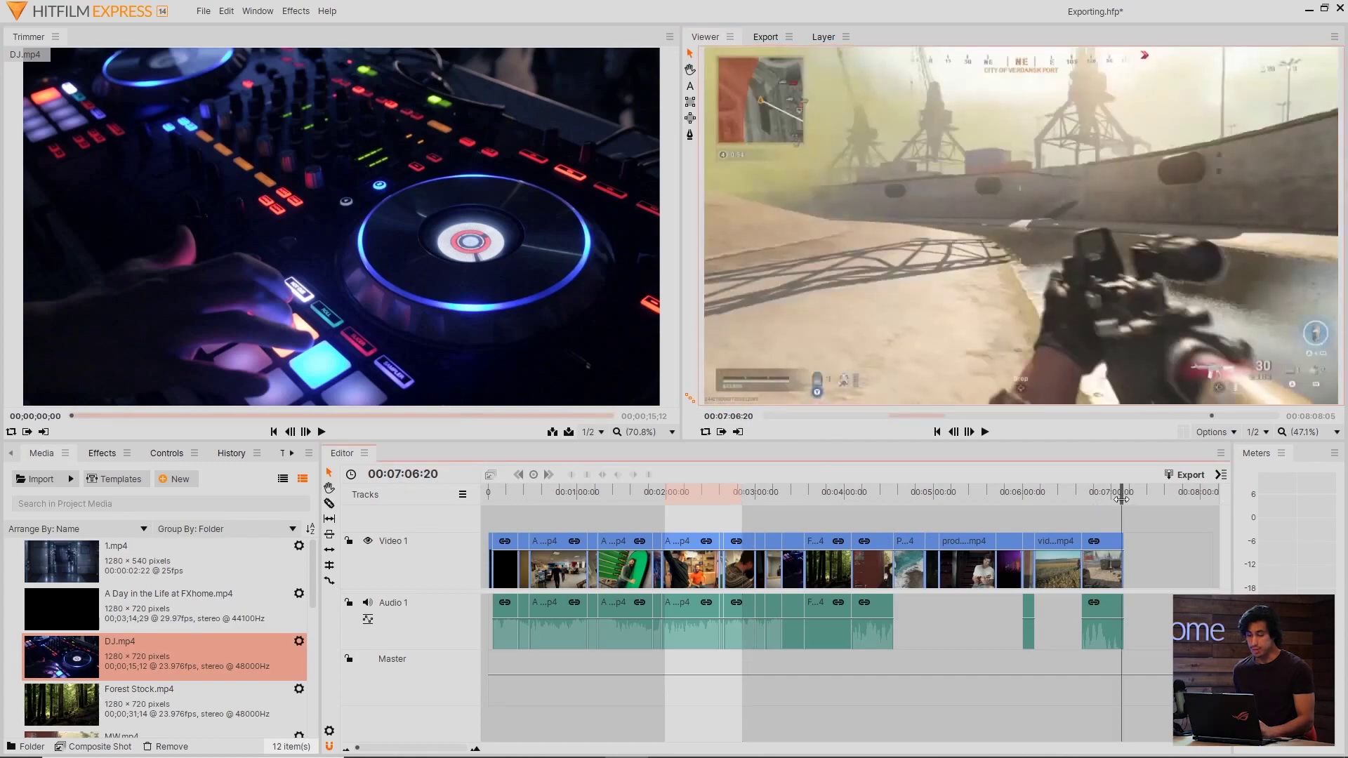
- Scrub the clips and pull the export range's out point back to about 00:05:30
{"action": "left_click_drag", "start_coordinate": [857, 503], "coordinate": [1124, 485]}
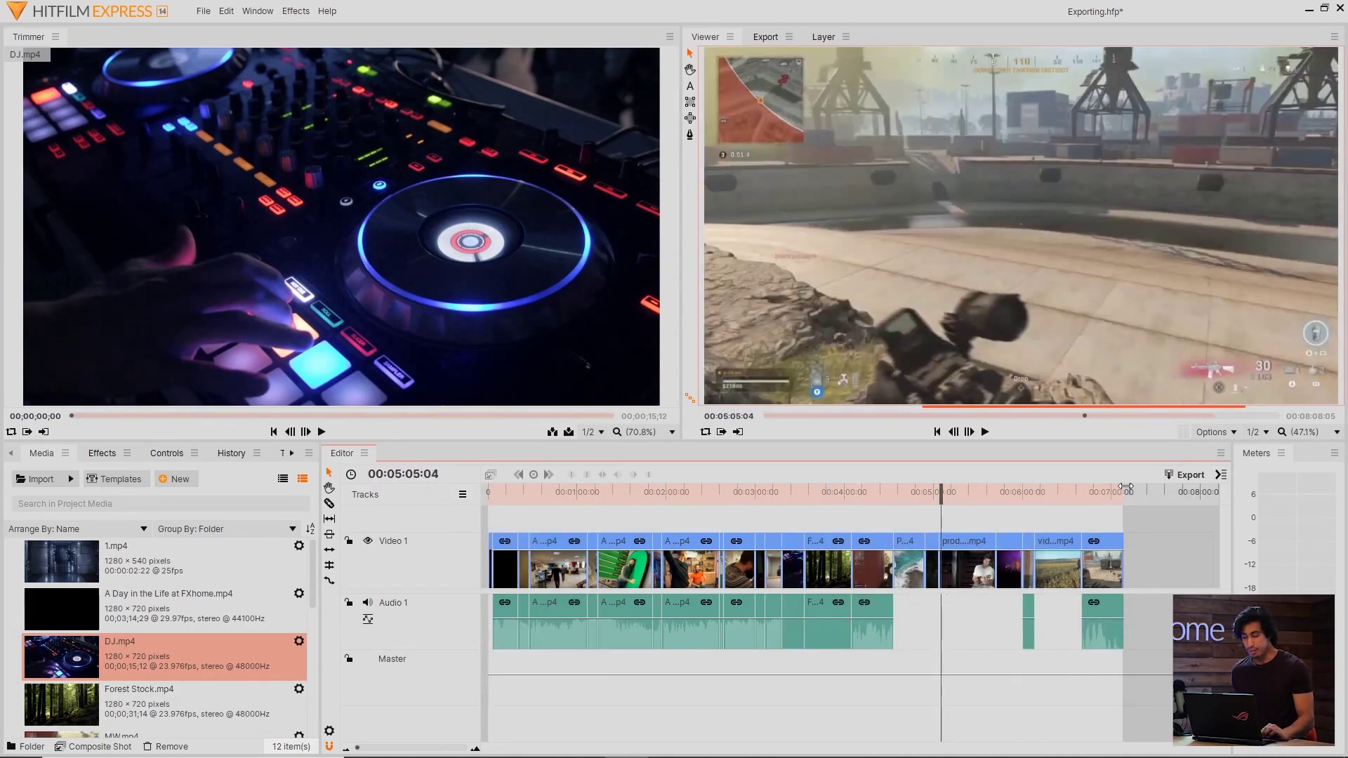
{"action": "left_click_drag", "start_coordinate": [1125, 487], "coordinate": [974, 491]}
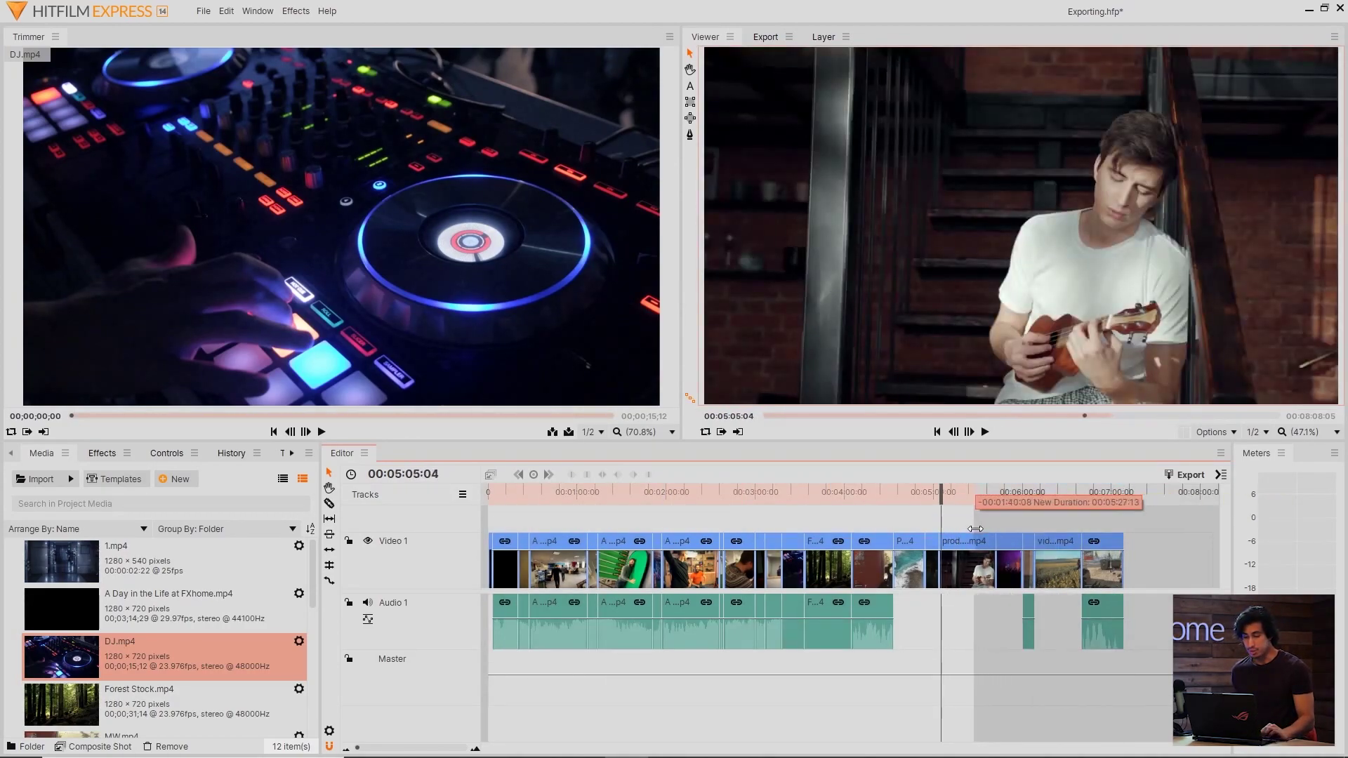
{"action": "left_click", "coordinate": [1121, 491]}
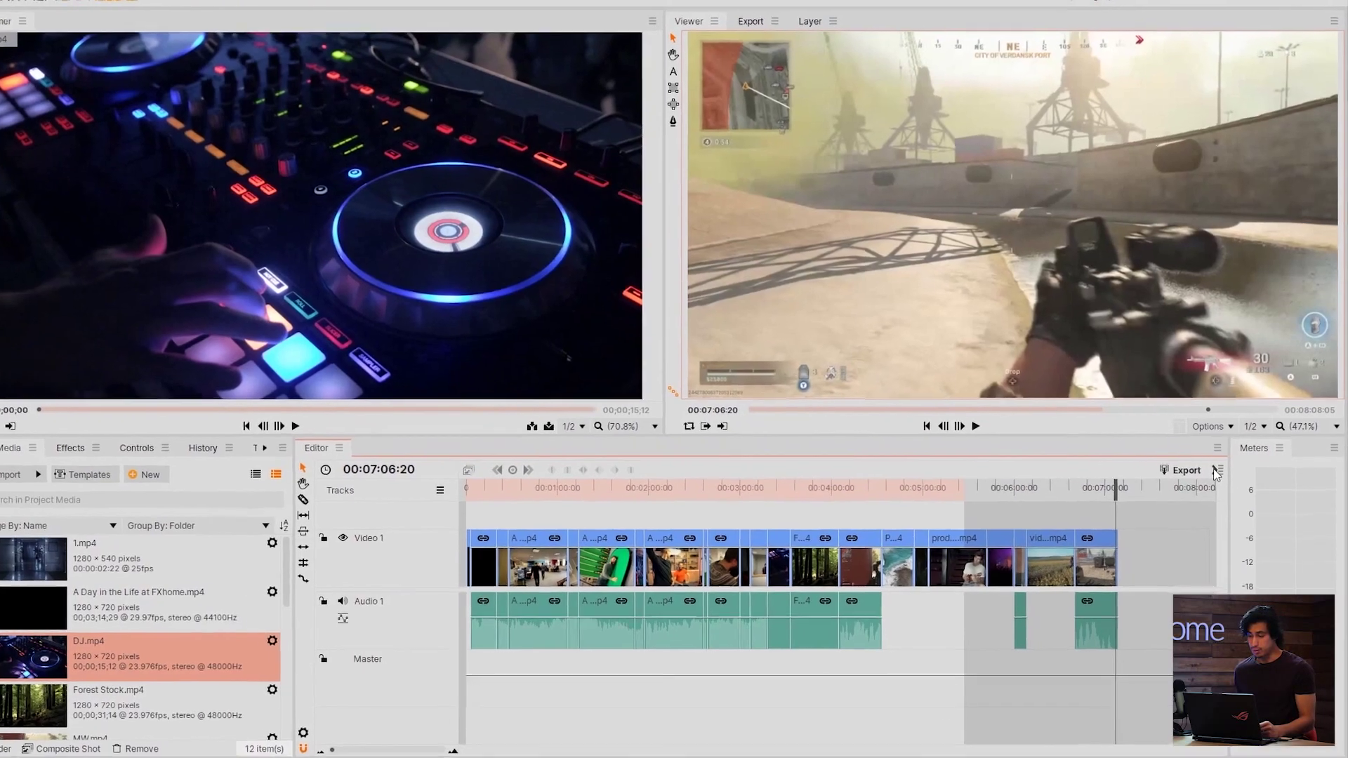
- Pick YouTube 1080p HD under the timeline Export menu's Default Preset
{"action": "left_click", "coordinate": [1223, 476]}
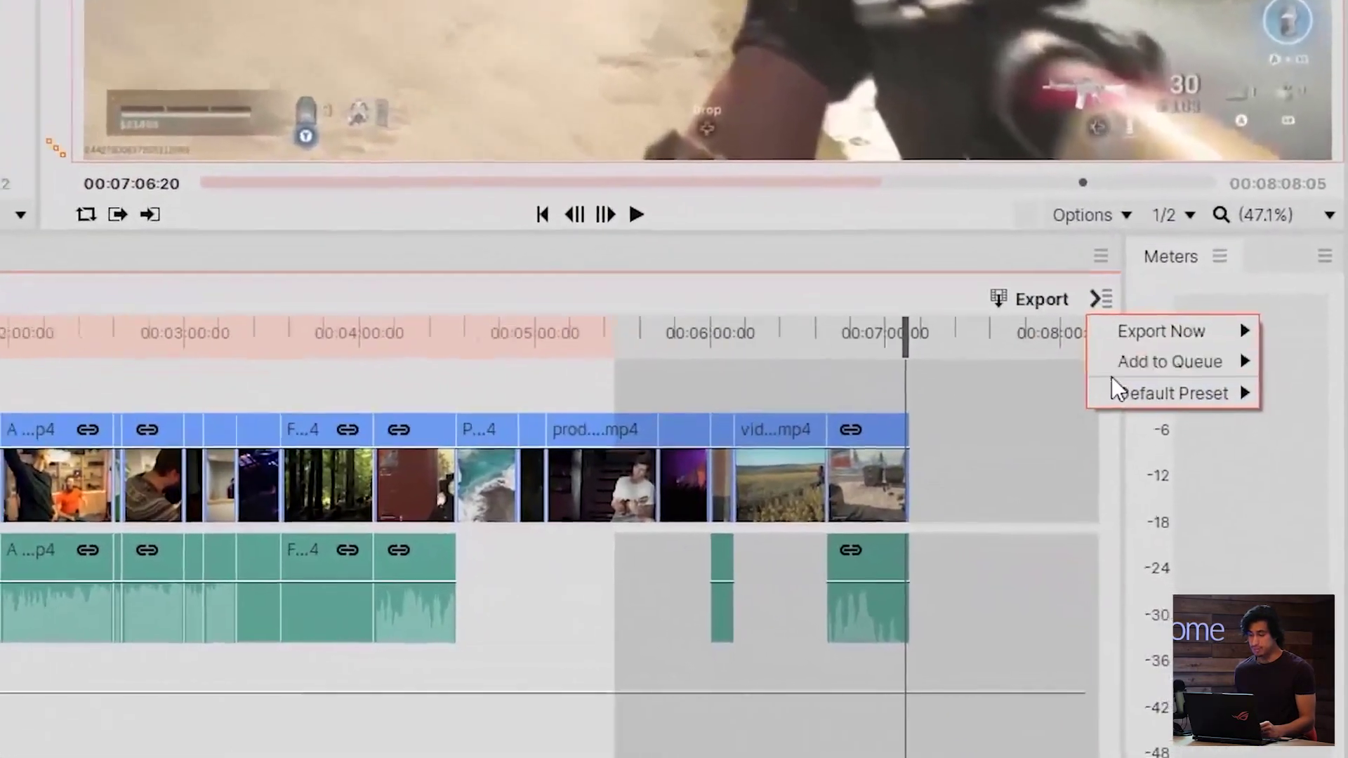
{"action": "mouse_move", "coordinate": [1228, 526]}
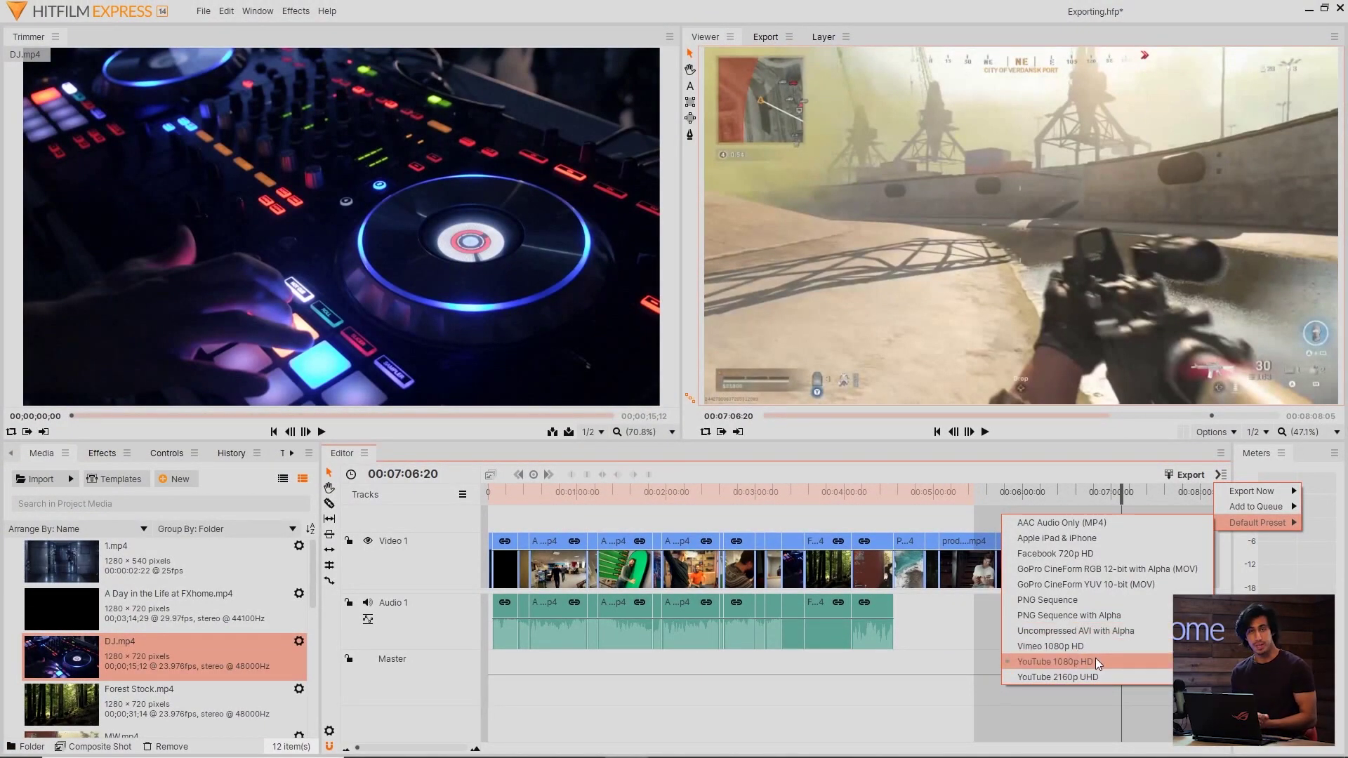
{"action": "left_click", "coordinate": [1097, 662]}
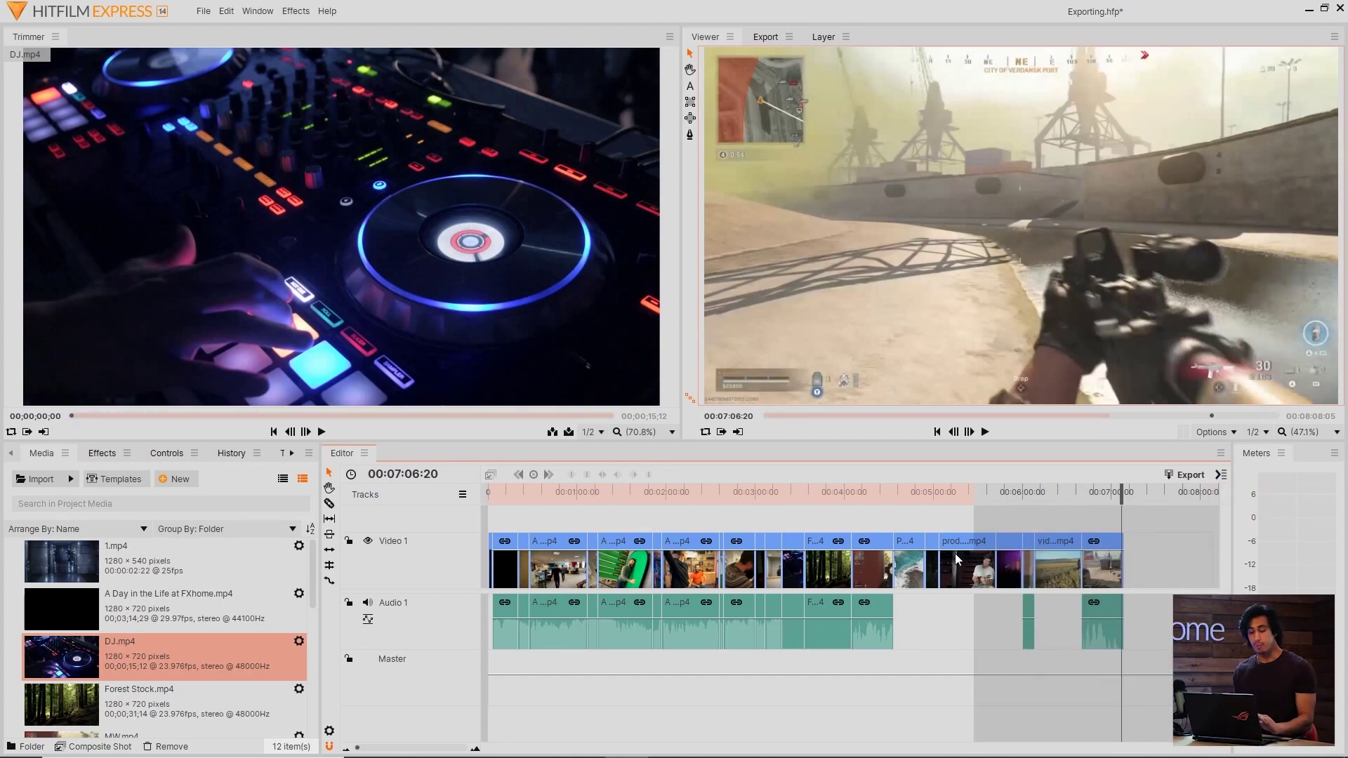
- Export the project from the File menu under the name 'Day Vlog'
{"action": "left_click", "coordinate": [203, 12]}
{"action": "left_click", "coordinate": [264, 157]}
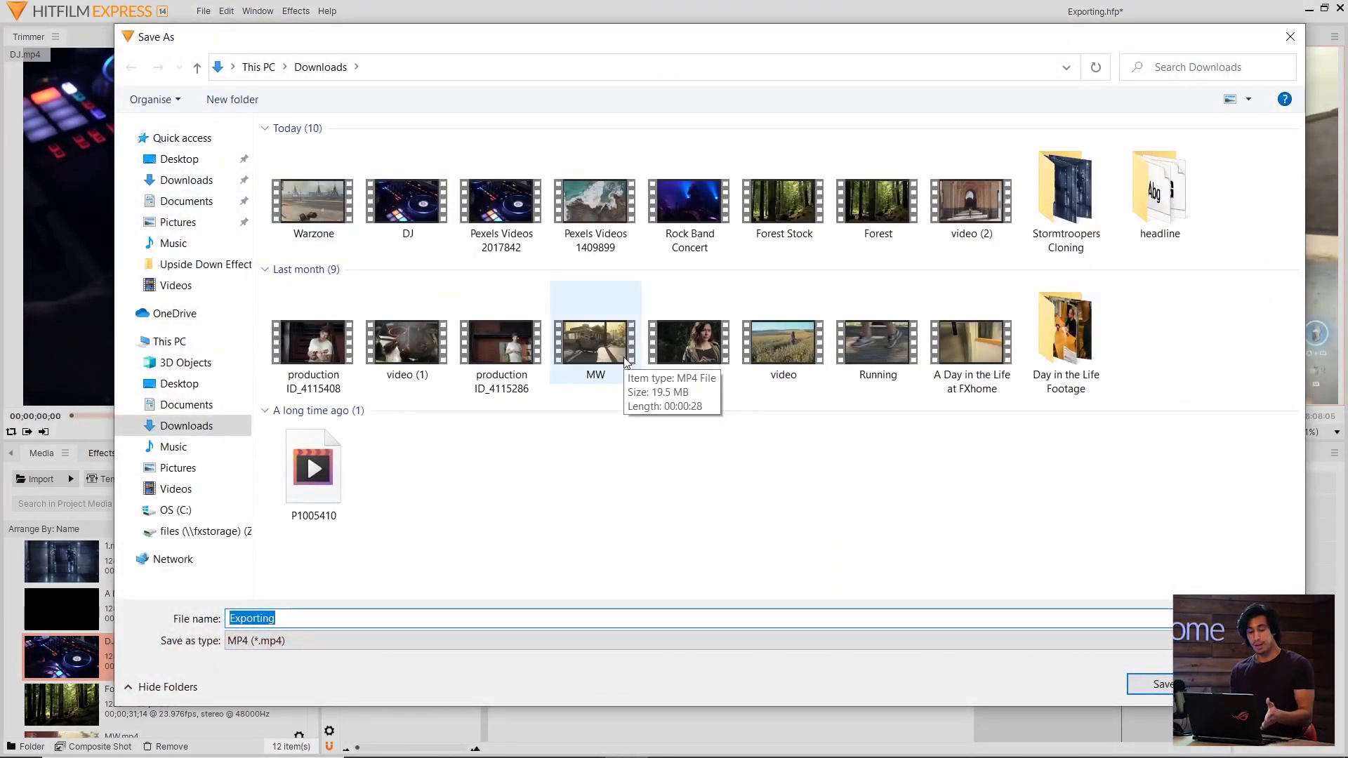
{"action": "type", "text": "Day Vlog"}
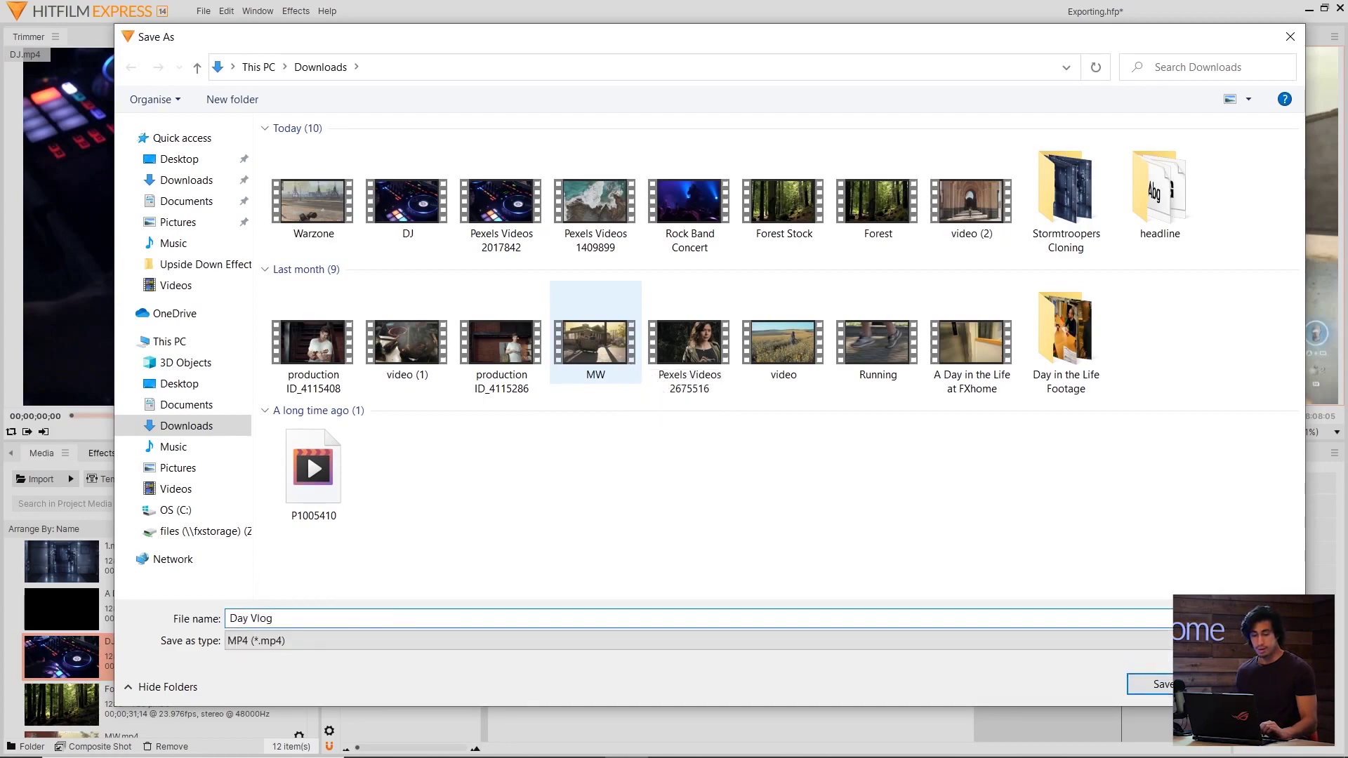
{"action": "left_click", "coordinate": [533, 642]}
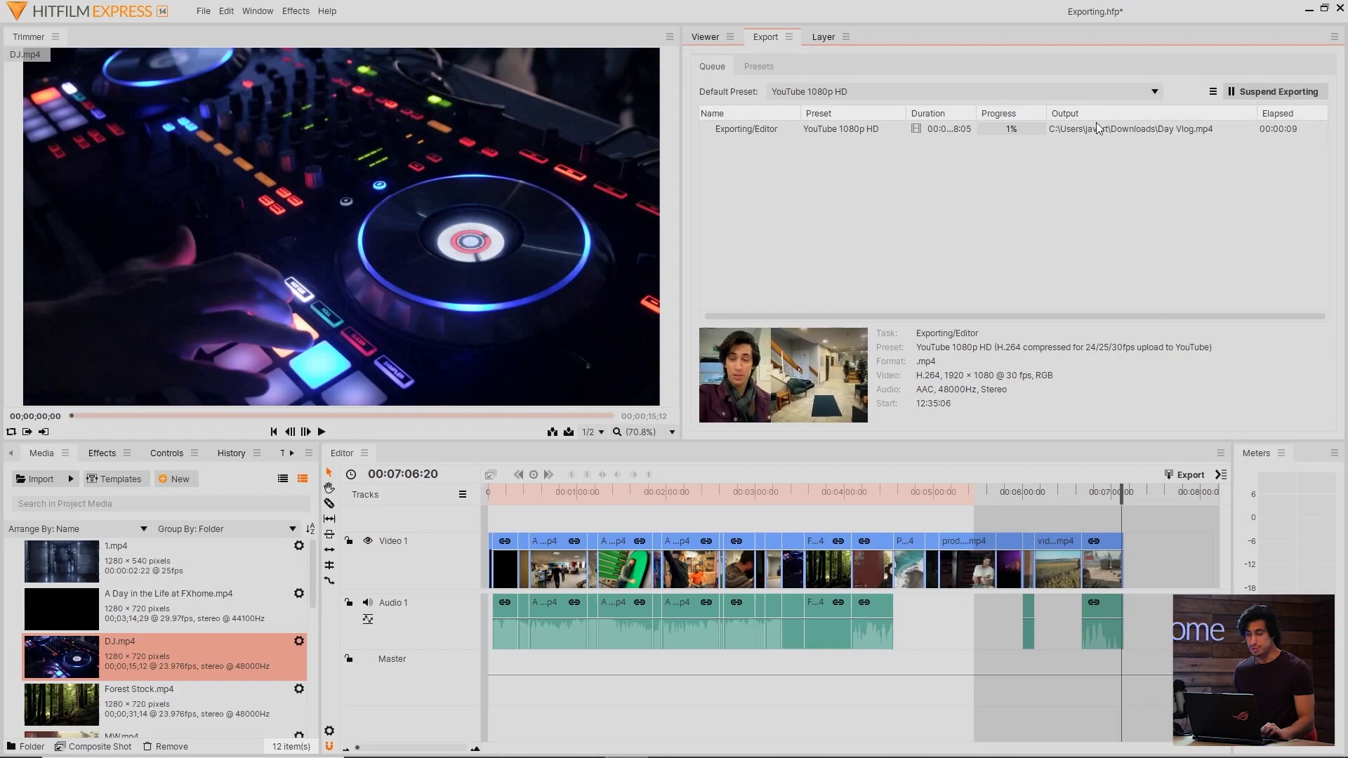
- Cancel the running Day Vlog export and remove it from the queue
{"action": "left_click", "coordinate": [1214, 132]}
{"action": "right_click", "coordinate": [1214, 132]}
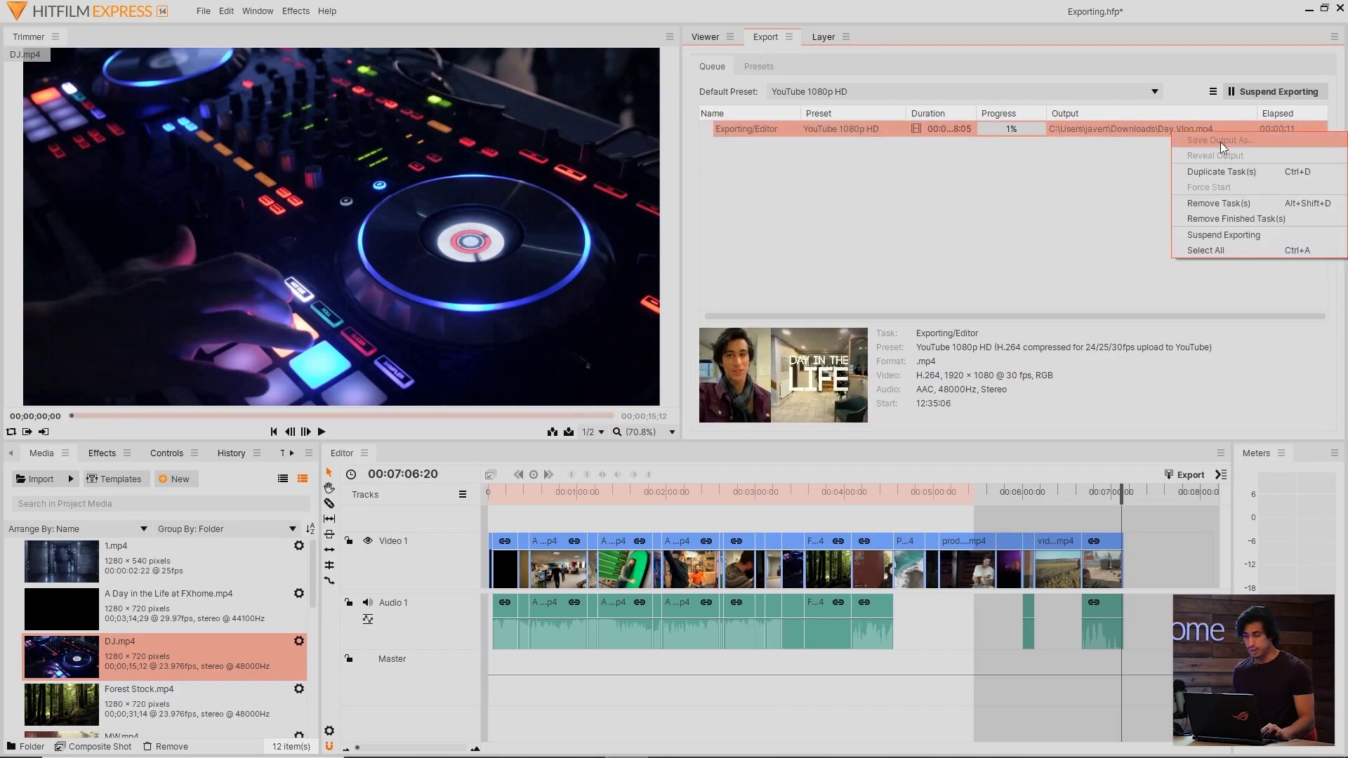
{"action": "left_click", "coordinate": [1225, 197]}
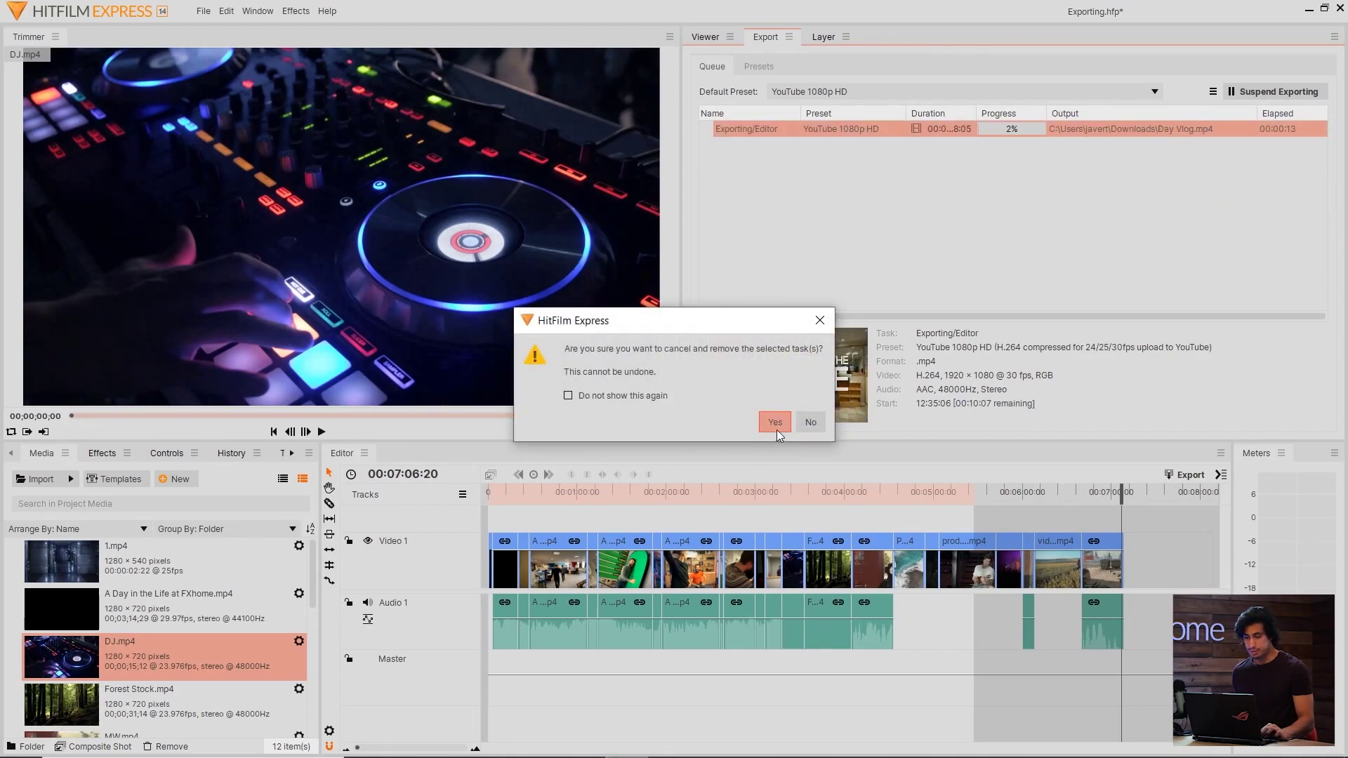
{"action": "left_click", "coordinate": [776, 428]}
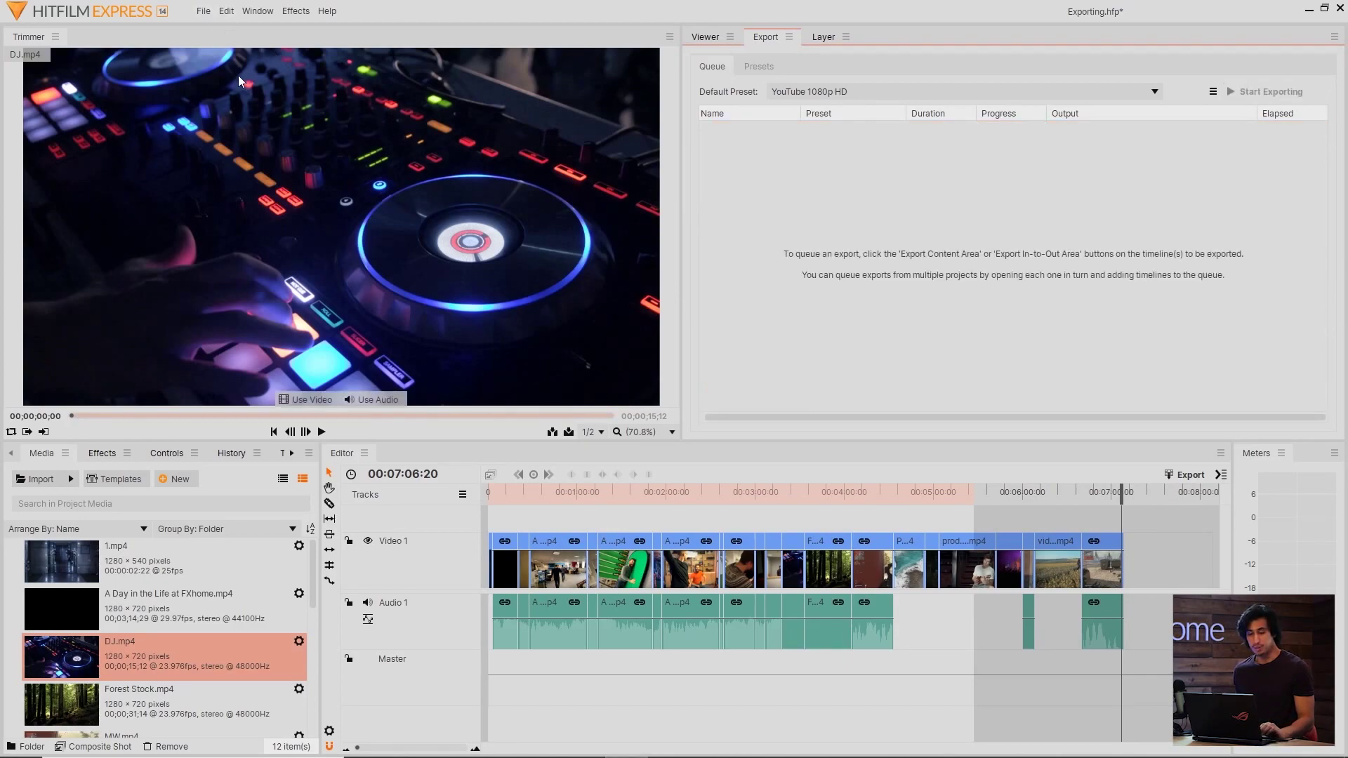
- Save the Editor.mp4 export, export the whole timeline contents now, then bring up the running task's options
{"action": "left_click", "coordinate": [1192, 476]}
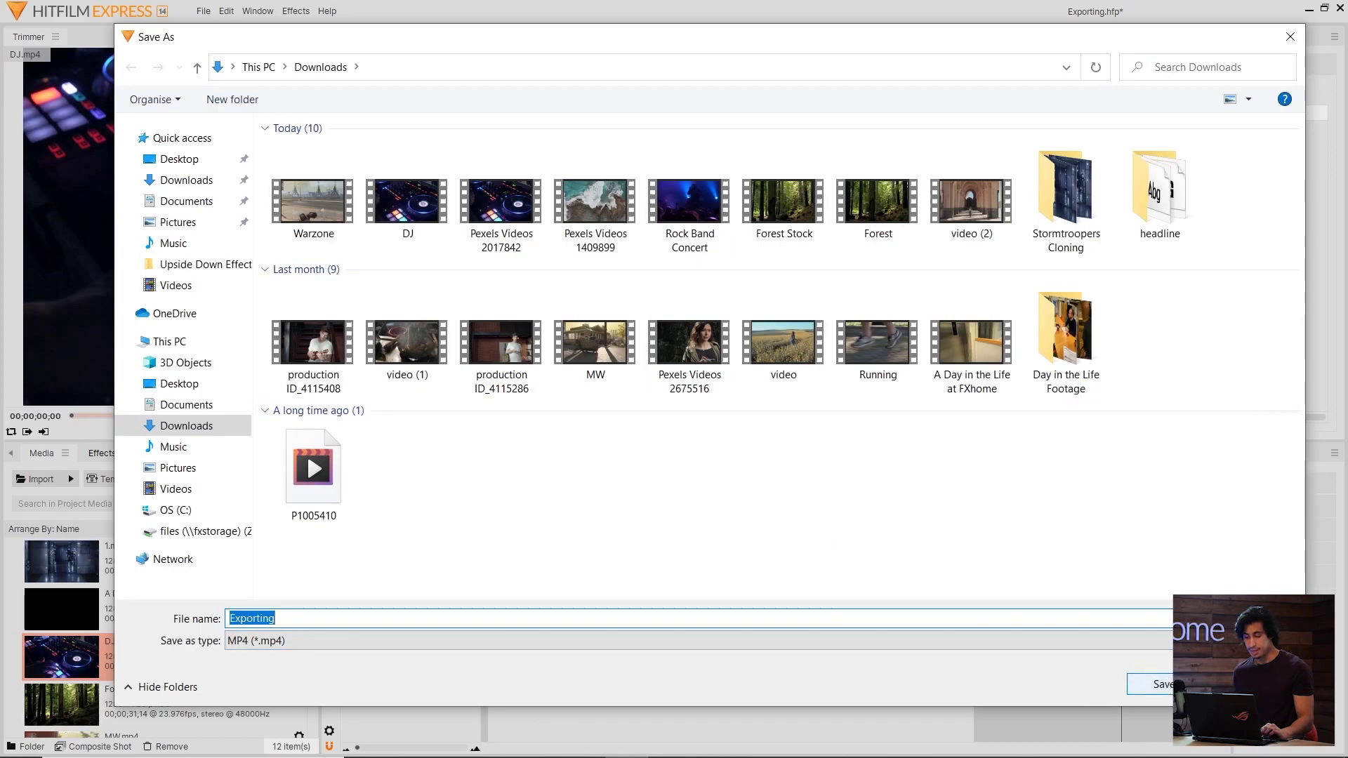
{"action": "left_click", "coordinate": [1151, 684]}
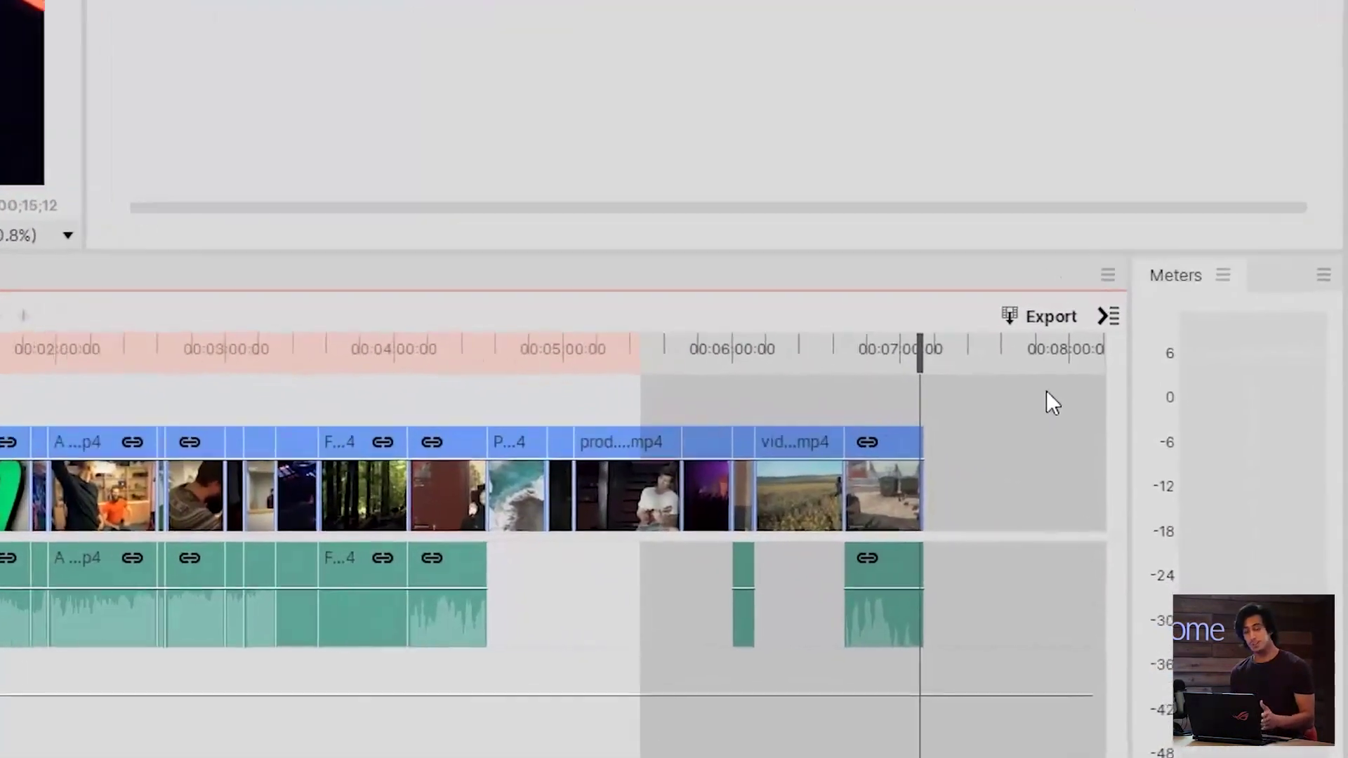
{"action": "left_click", "coordinate": [1109, 316]}
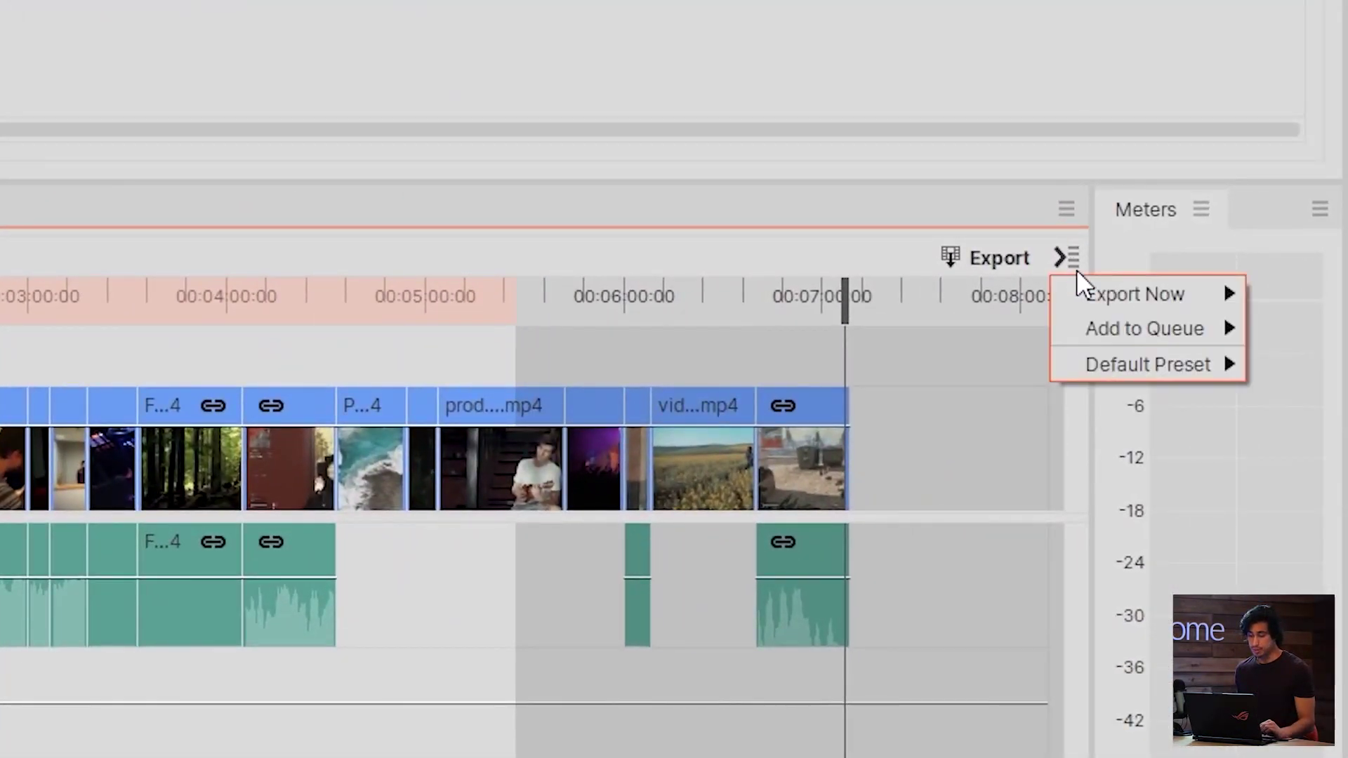
{"action": "mouse_move", "coordinate": [1089, 297]}
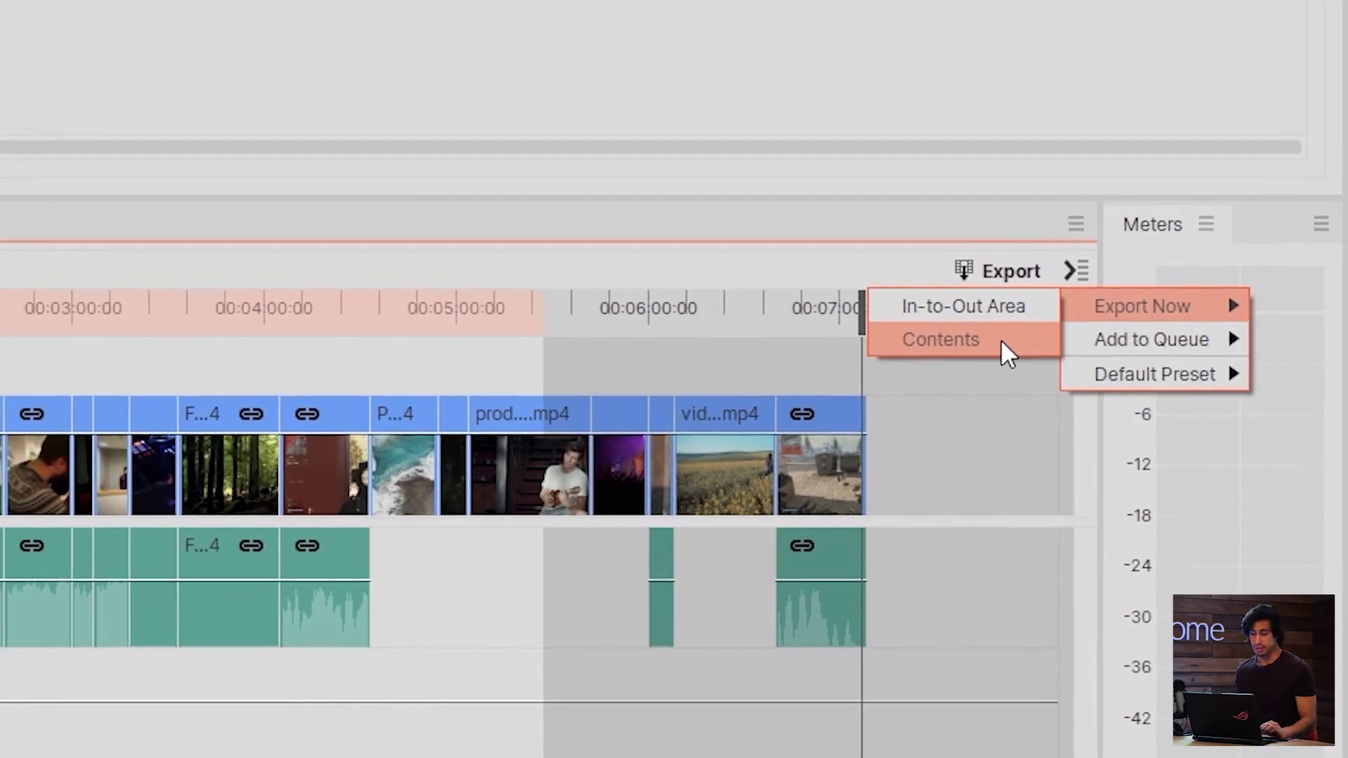
{"action": "left_click", "coordinate": [989, 328]}
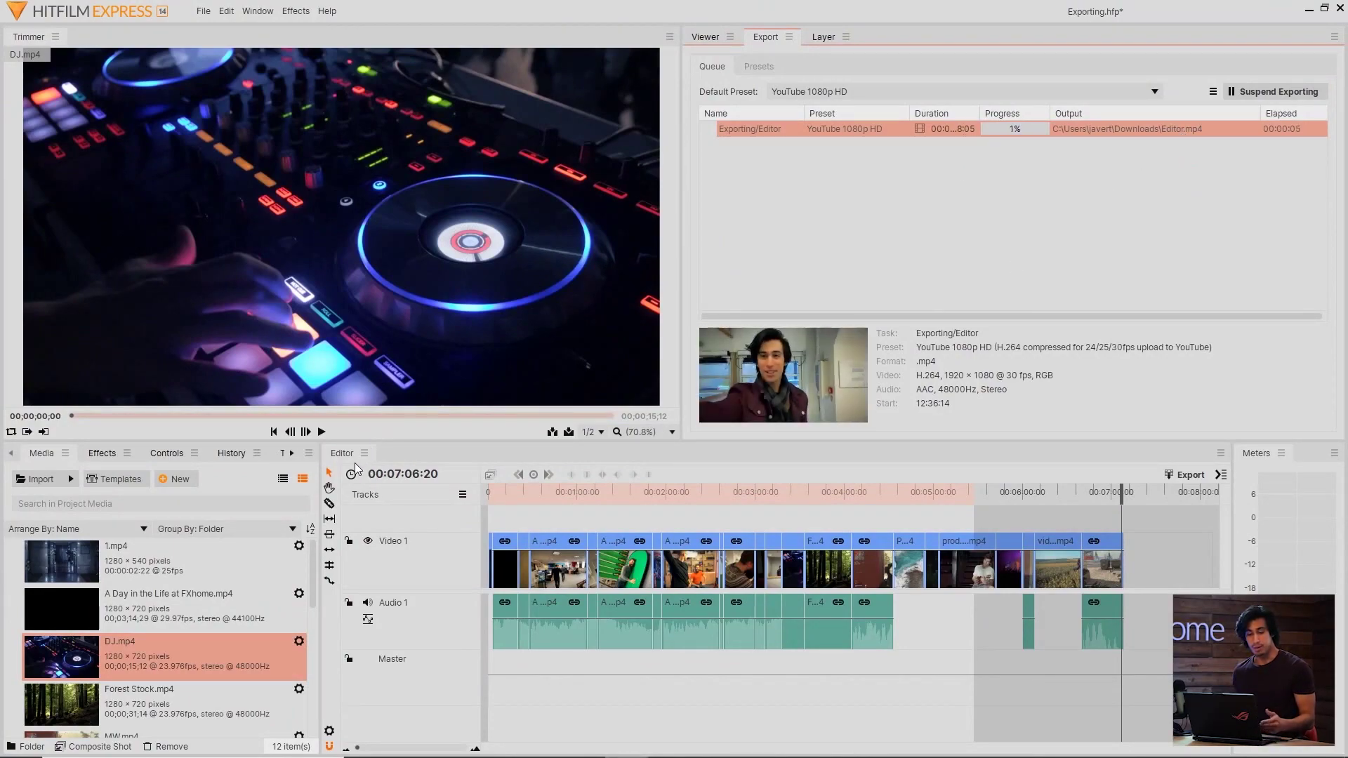
{"action": "right_click", "coordinate": [1161, 127]}
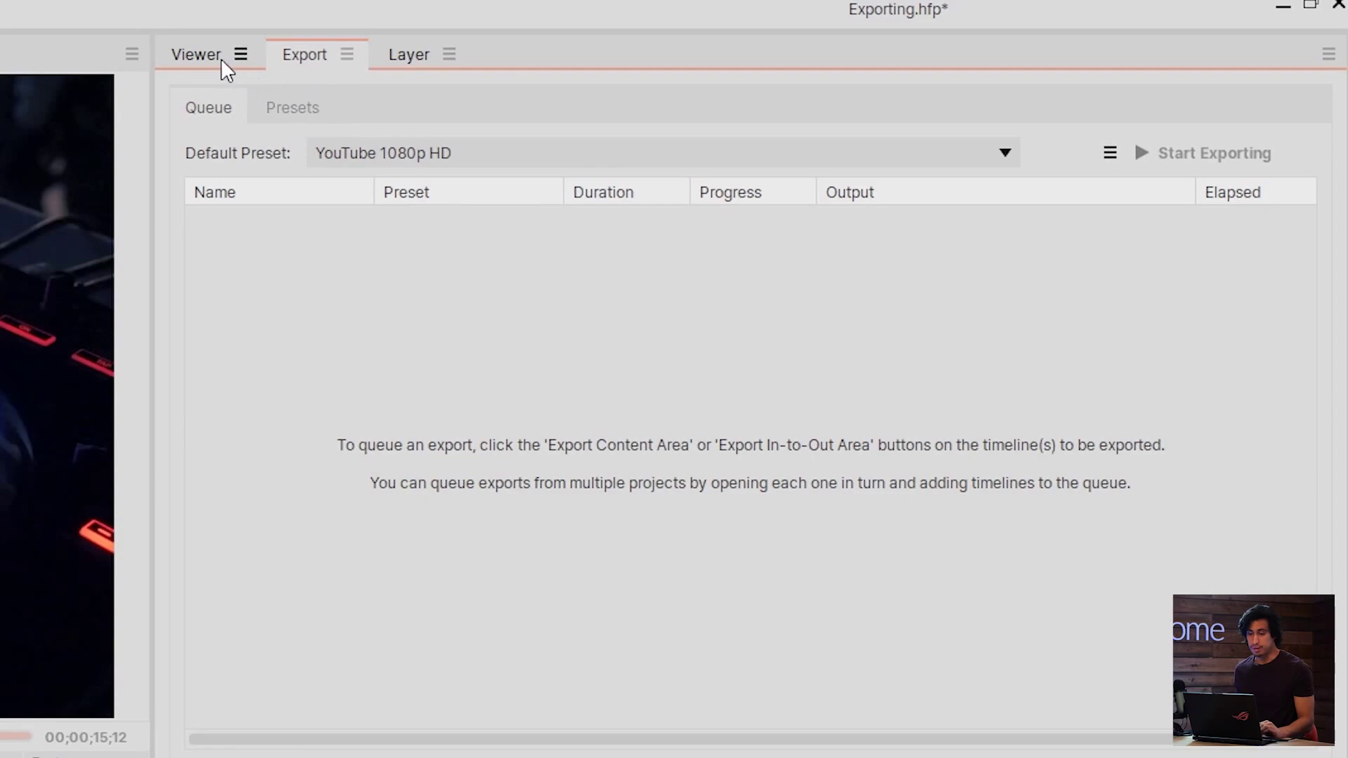
- Try other default presets such as YouTube 2160p UHD, then restore YouTube 1080p HD
{"action": "left_click", "coordinate": [201, 58]}
{"action": "left_click", "coordinate": [313, 49]}
{"action": "left_click", "coordinate": [474, 155]}
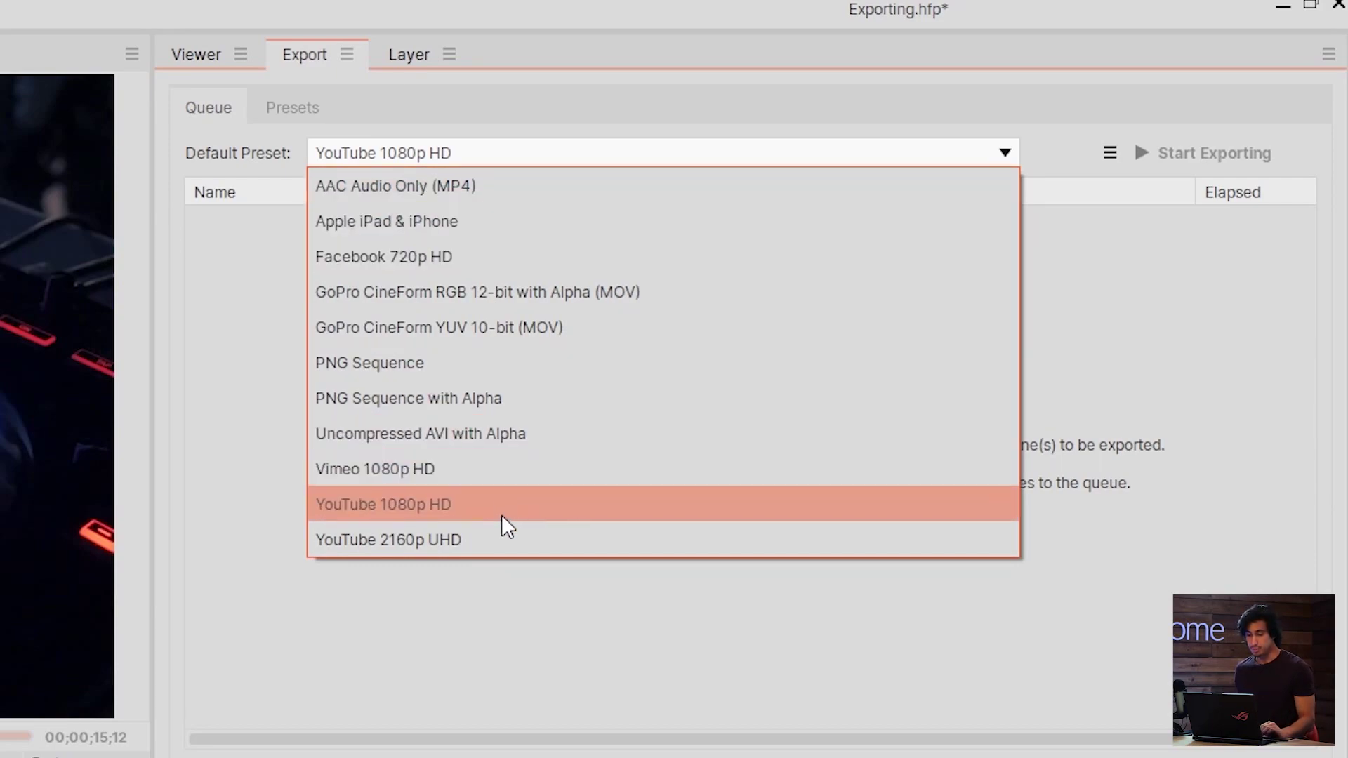
{"action": "left_click", "coordinate": [509, 542]}
{"action": "left_click", "coordinate": [457, 152]}
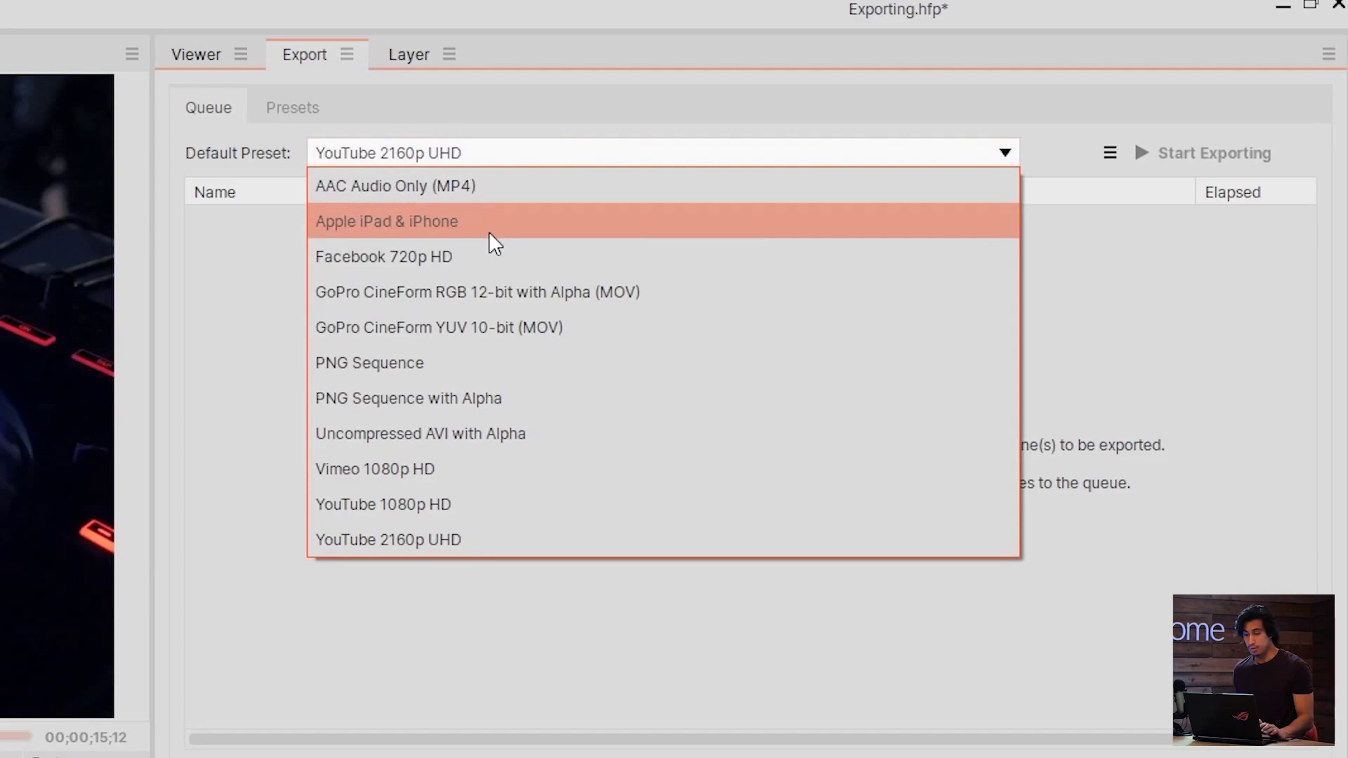
{"action": "left_click", "coordinate": [491, 253]}
{"action": "left_click", "coordinate": [496, 163]}
{"action": "left_click", "coordinate": [422, 503]}
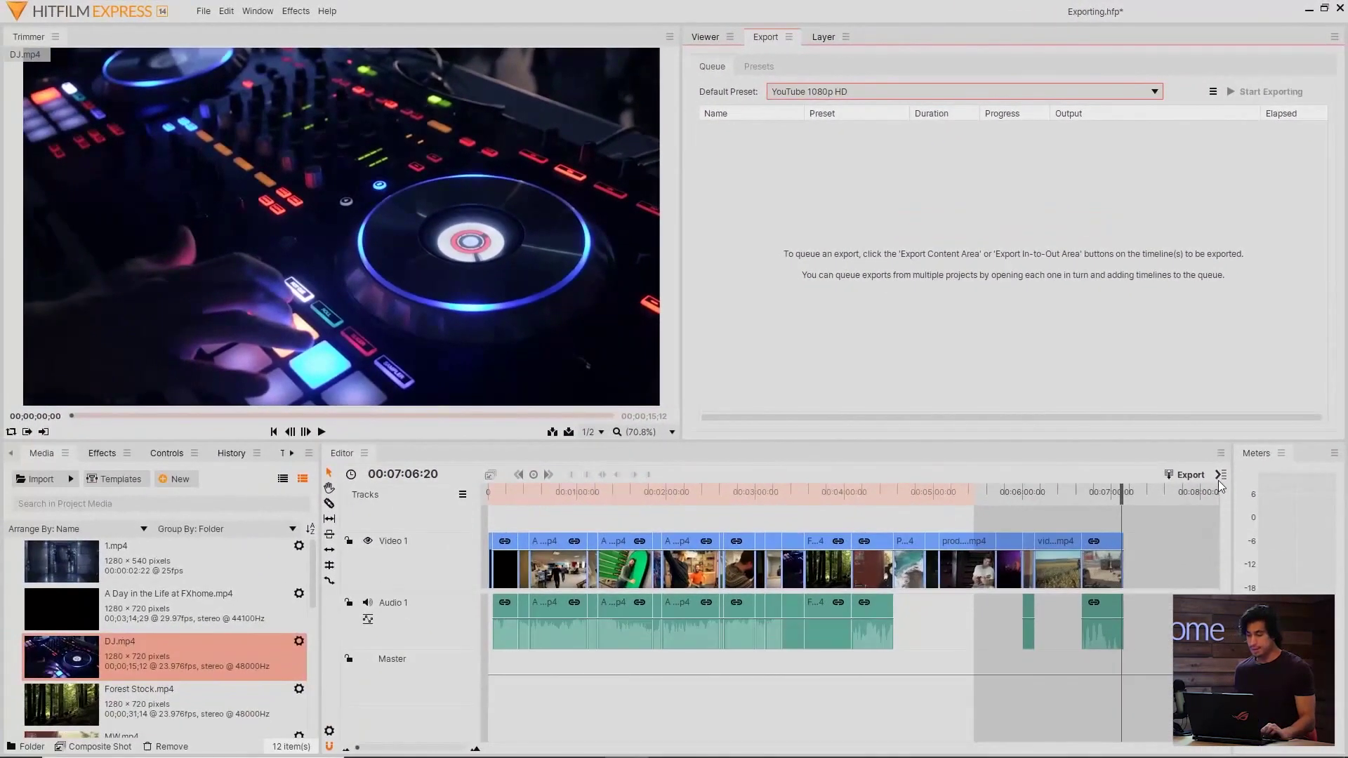
- Add the timeline contents to the queue and widen Duration to show 00:07:08:05
{"action": "left_click", "coordinate": [1217, 476]}
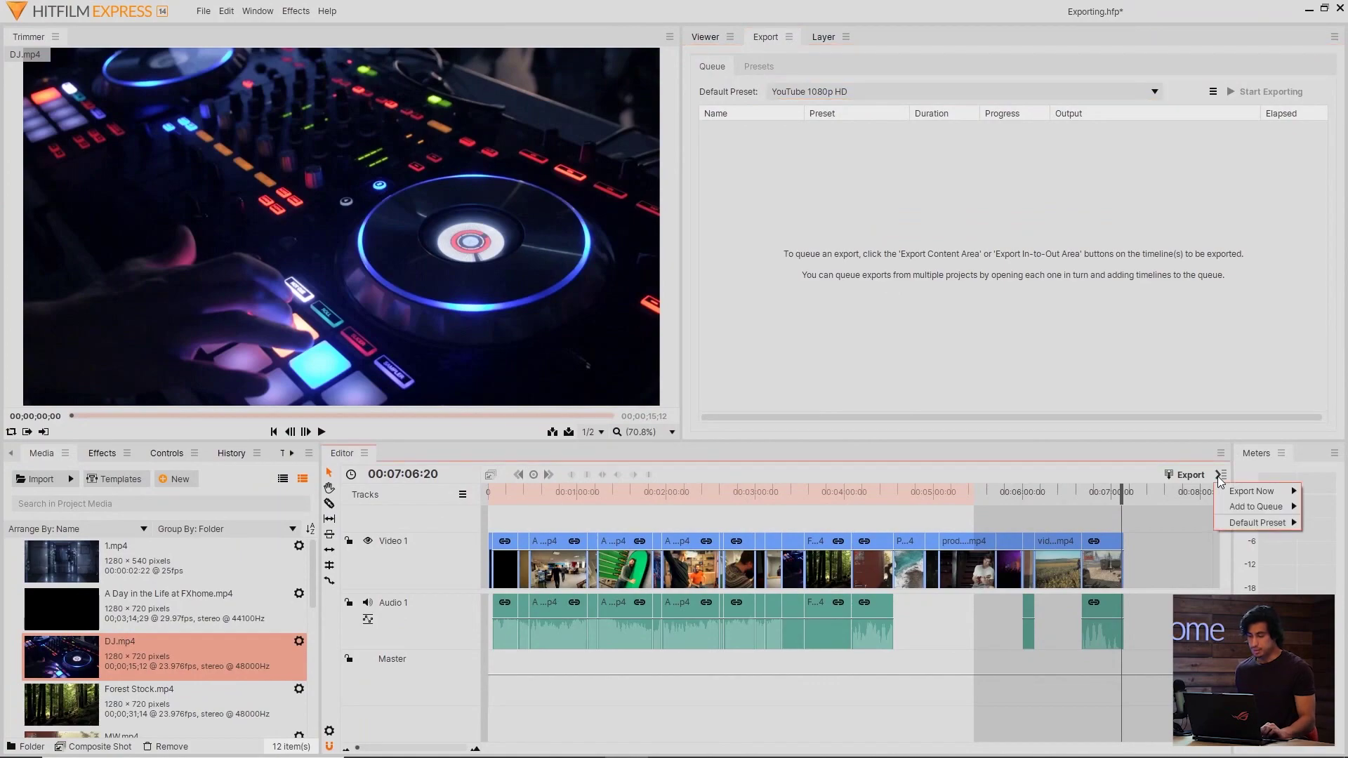
{"action": "mouse_move", "coordinate": [1225, 511]}
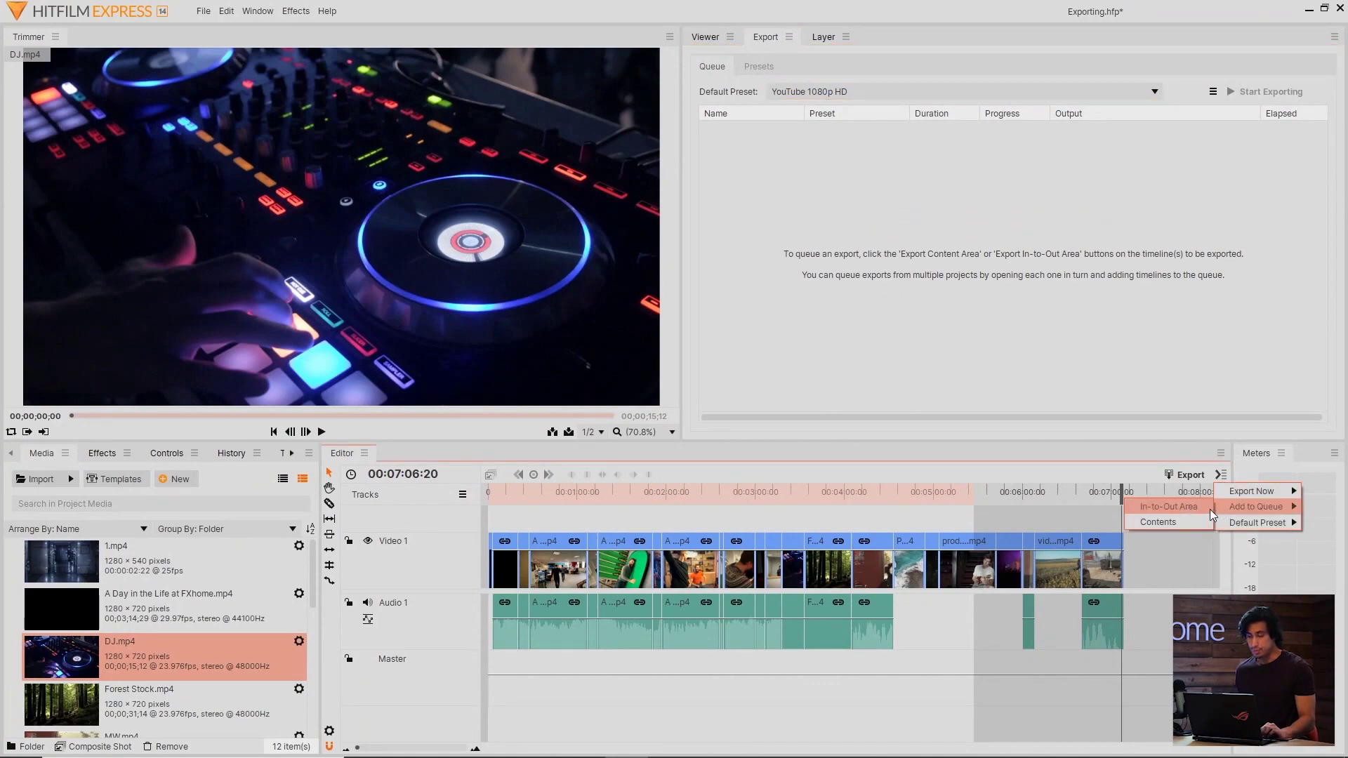
{"action": "left_click", "coordinate": [1191, 520]}
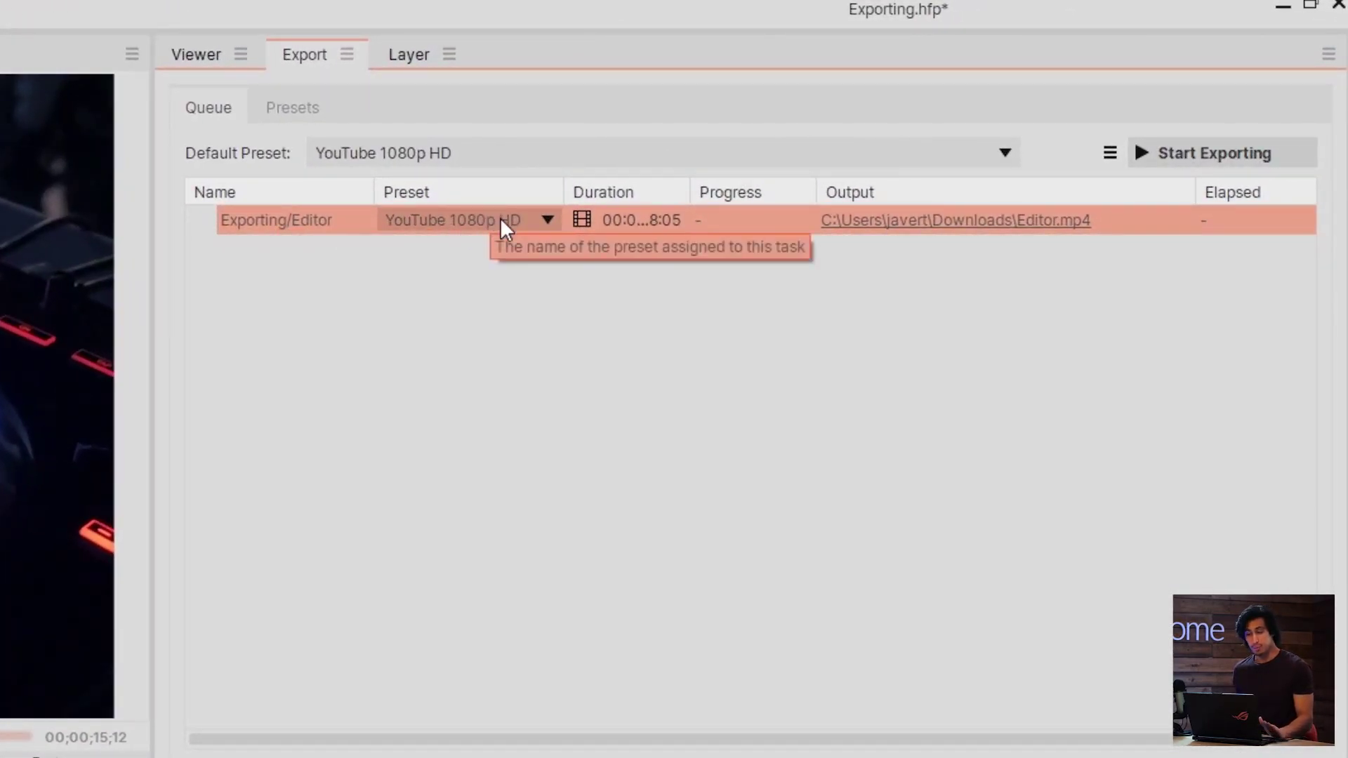
{"action": "left_click_drag", "start_coordinate": [687, 194], "coordinate": [732, 205]}
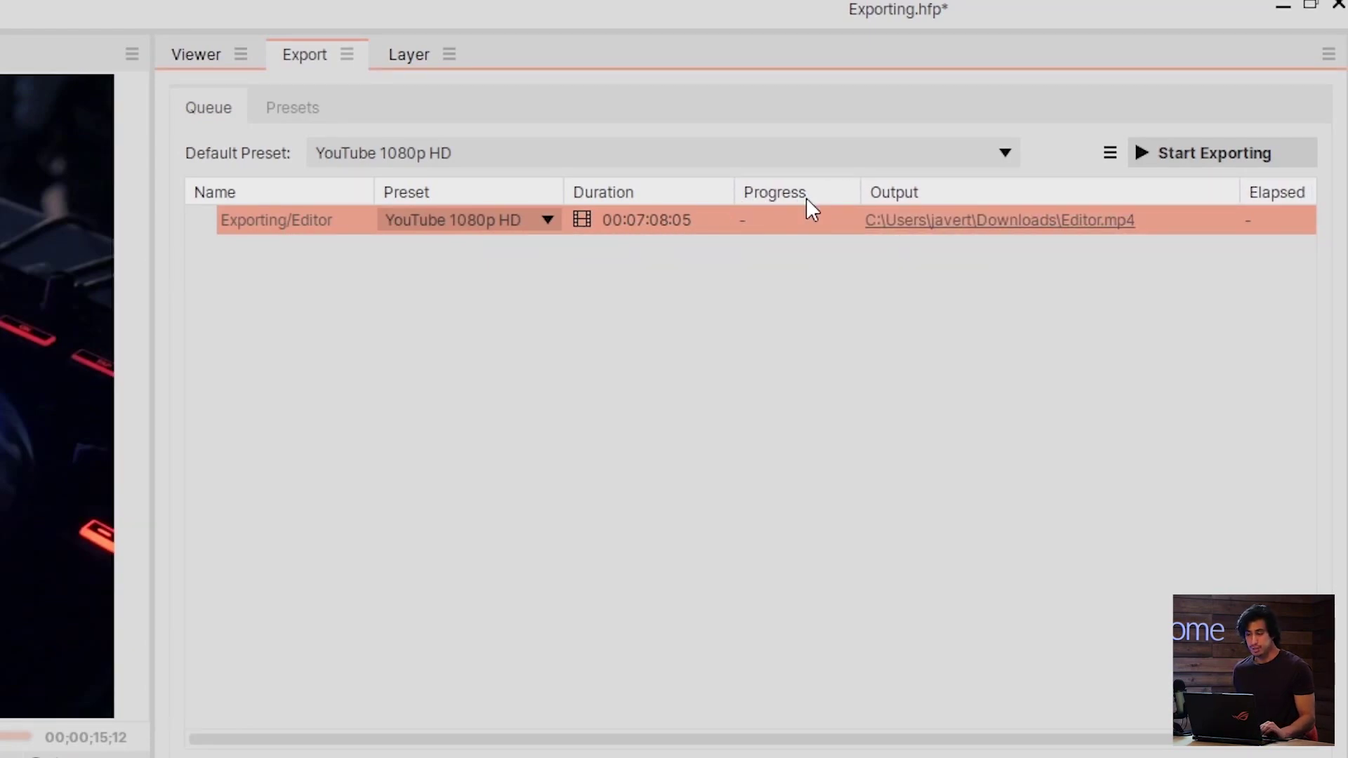
- Save the queued task's output under the name 'Vlog', making it Vlog.mp4 in Downloads
{"action": "left_click", "coordinate": [1018, 221]}
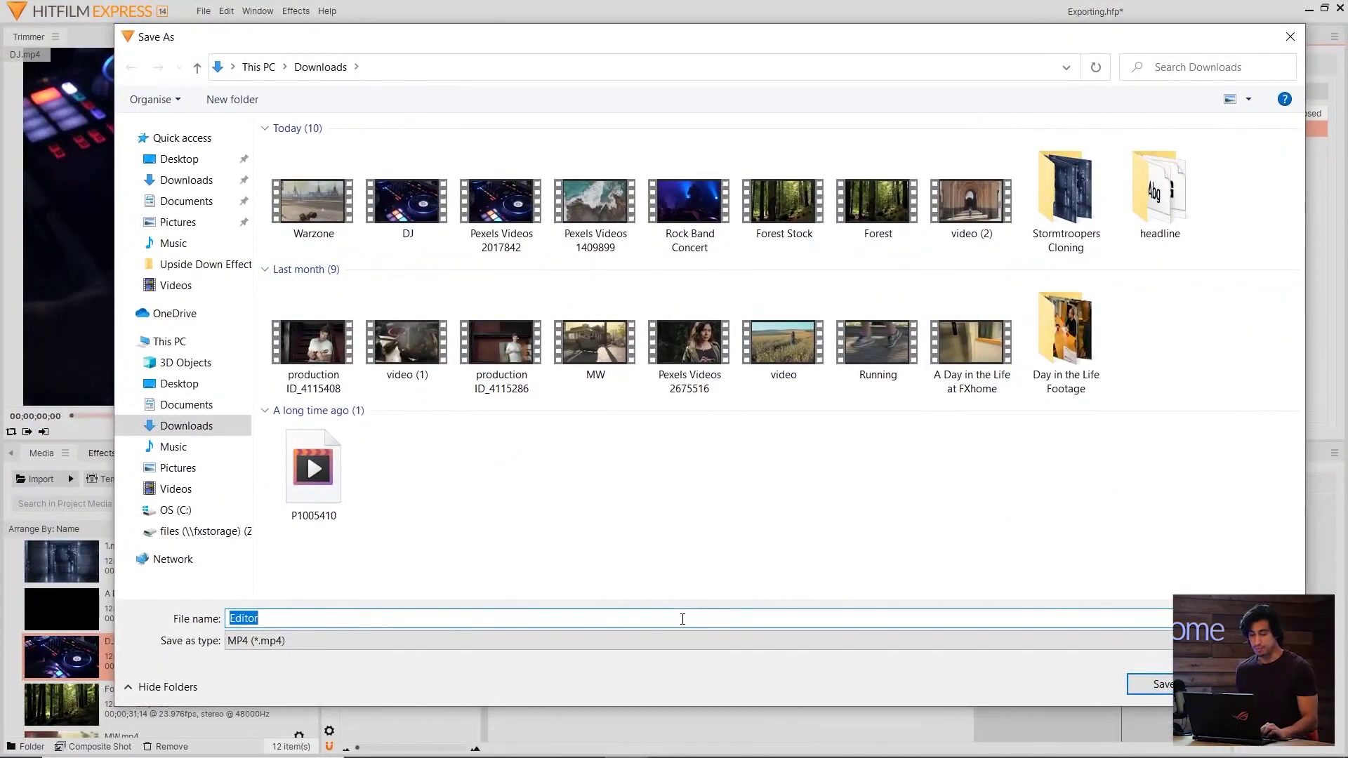
{"action": "type", "text": "Vlog"}
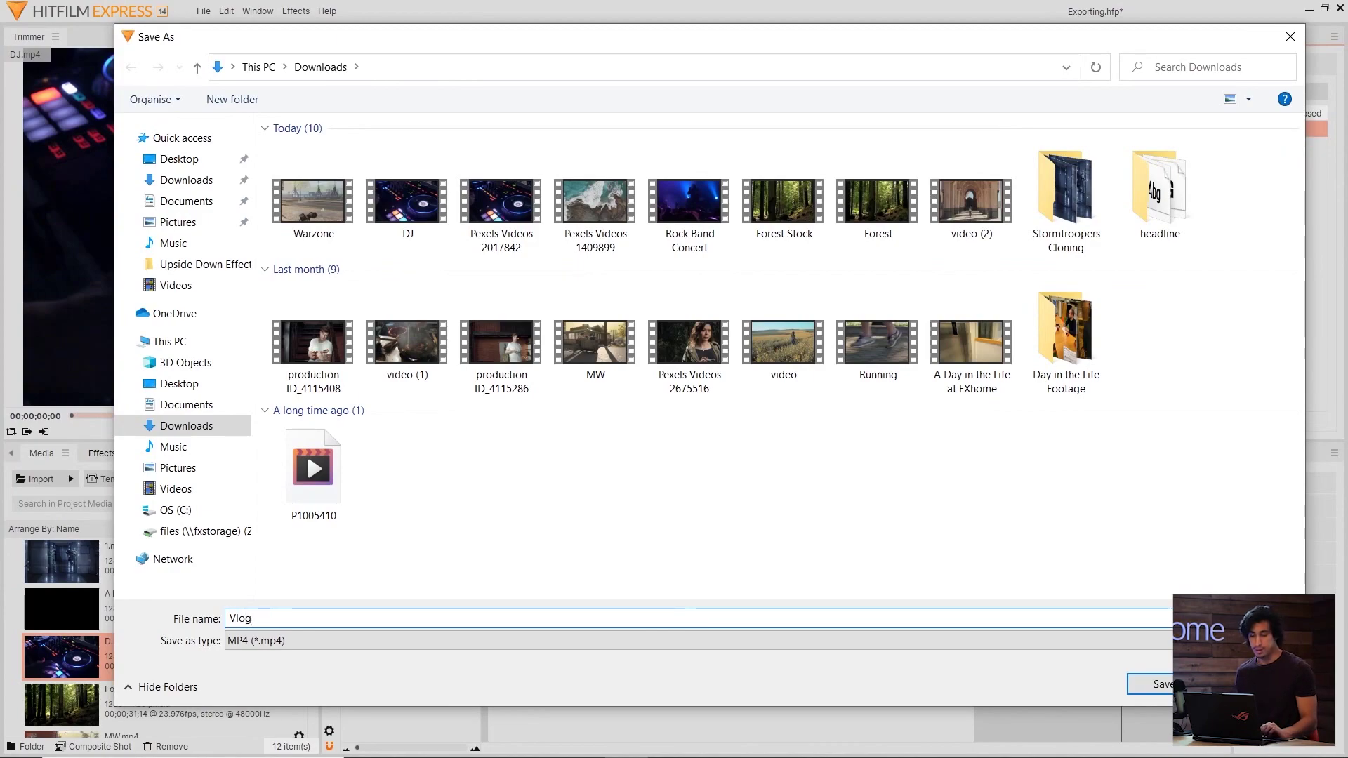
{"action": "left_click", "coordinate": [1145, 687]}
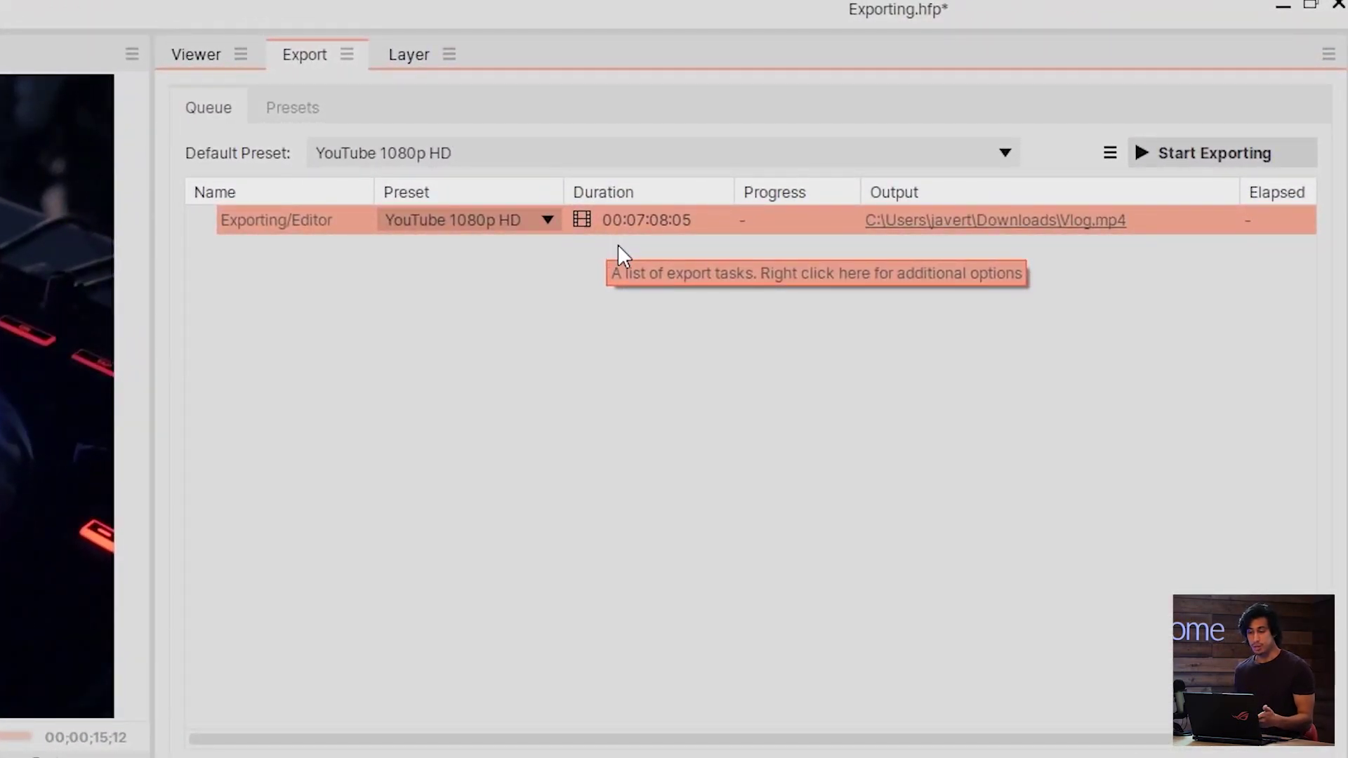
- Switch the Vlog task to In-to-Out (00:05:27:13) and the GoPro CineForm RGB 12-bit with Alpha (MOV) preset
{"action": "left_click", "coordinate": [582, 221]}
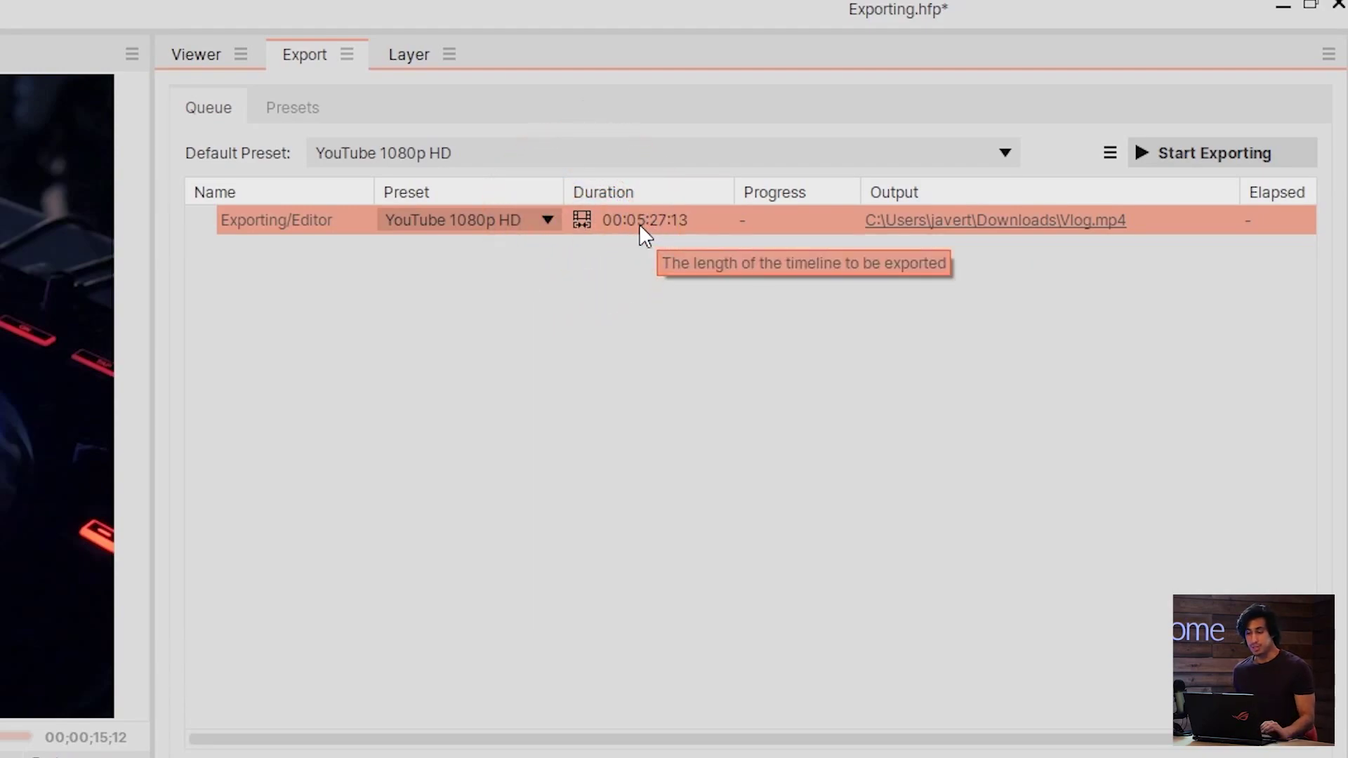
{"action": "left_click", "coordinate": [582, 220]}
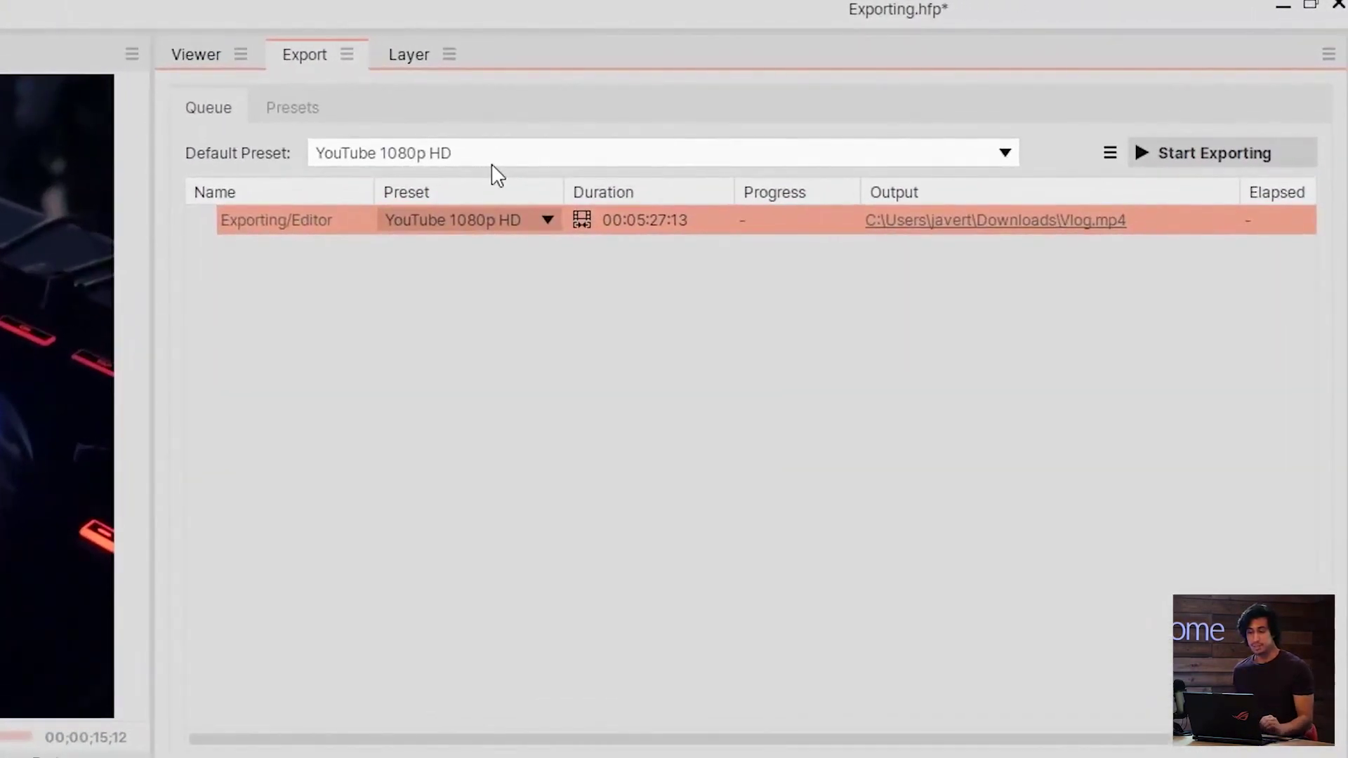
{"action": "left_click", "coordinate": [528, 235]}
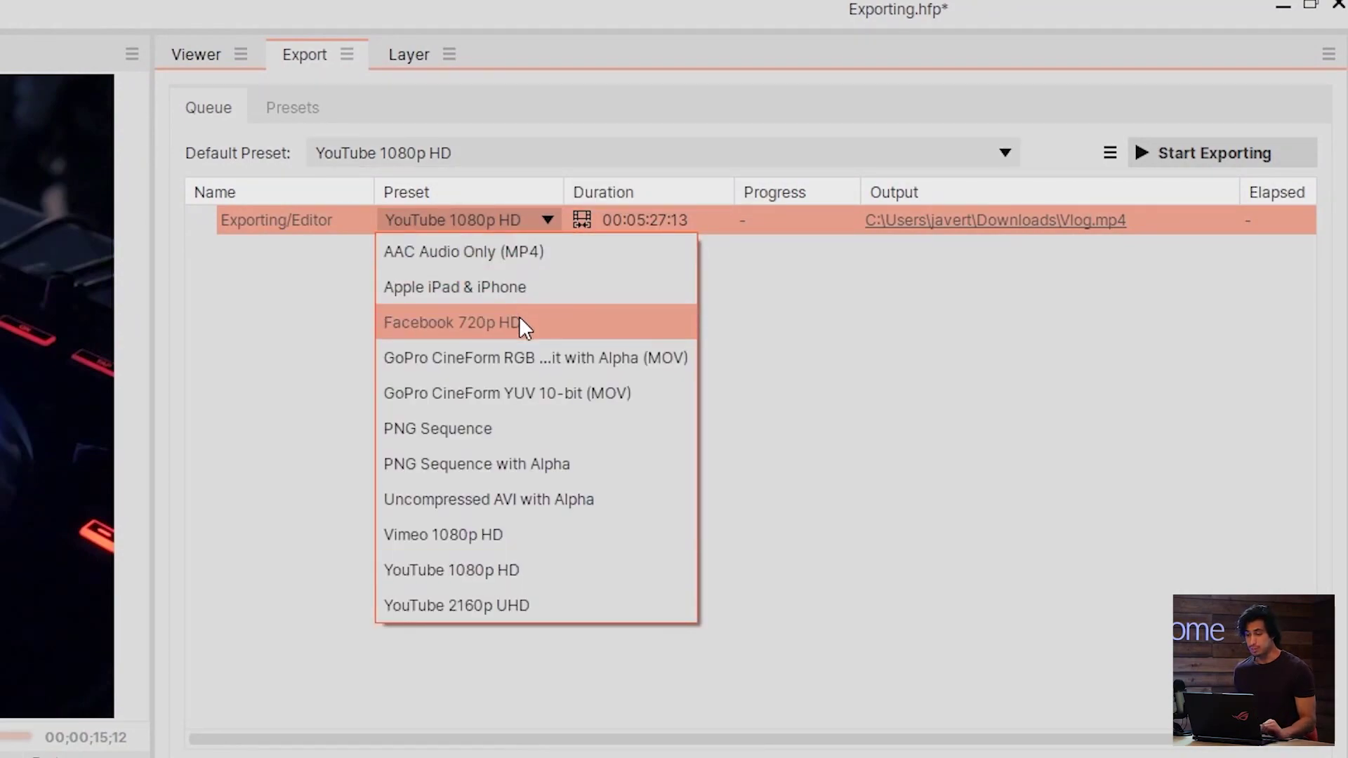
{"action": "left_click", "coordinate": [533, 358]}
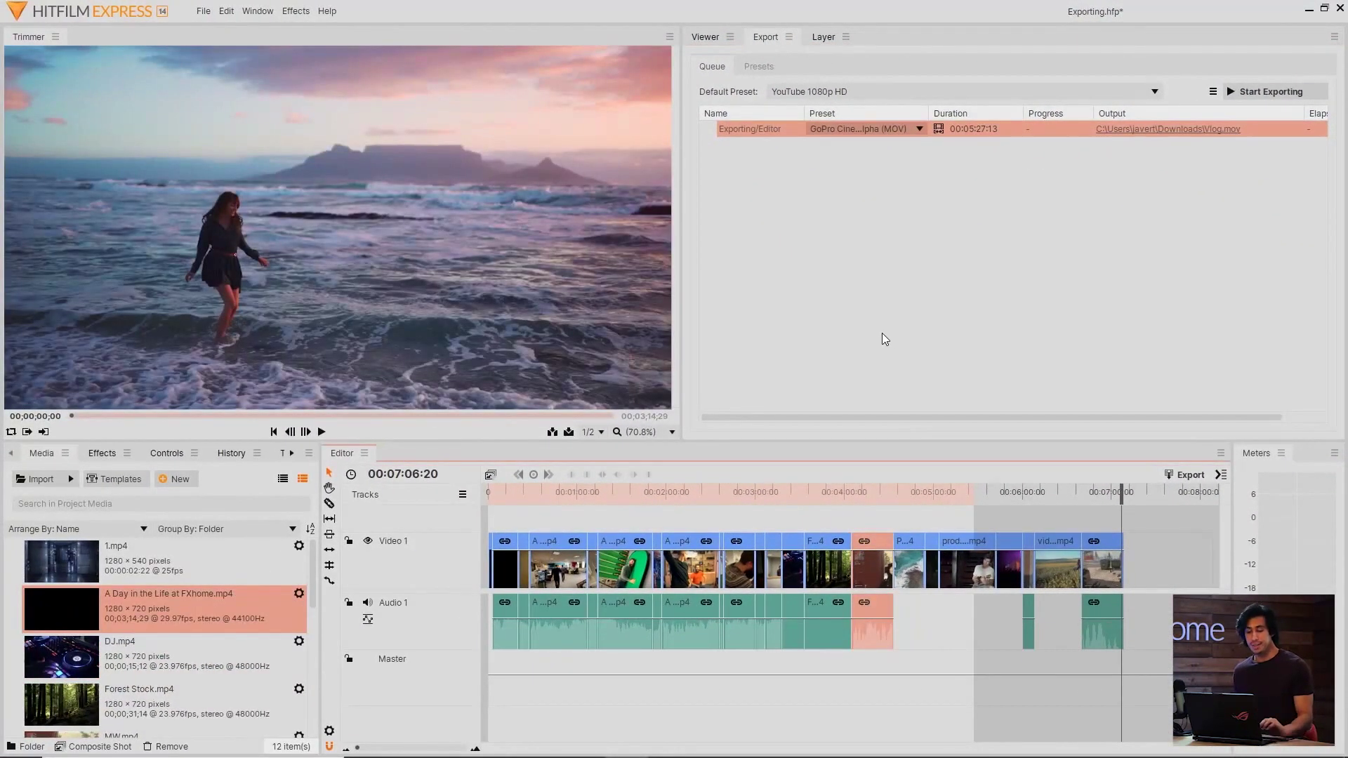
- Queue the selected clip as its own export and make PNG Sequence the default preset
{"action": "right_click", "coordinate": [872, 569]}
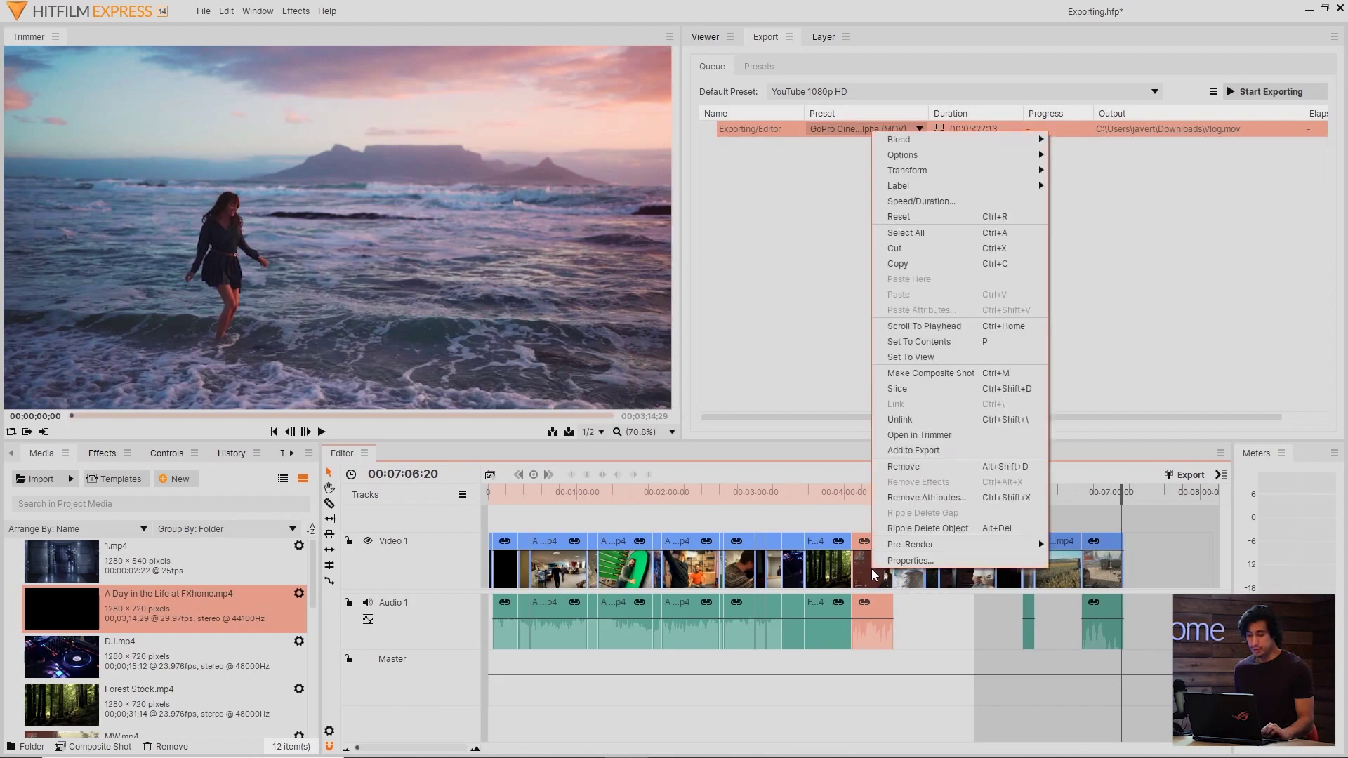
{"action": "left_click", "coordinate": [960, 457]}
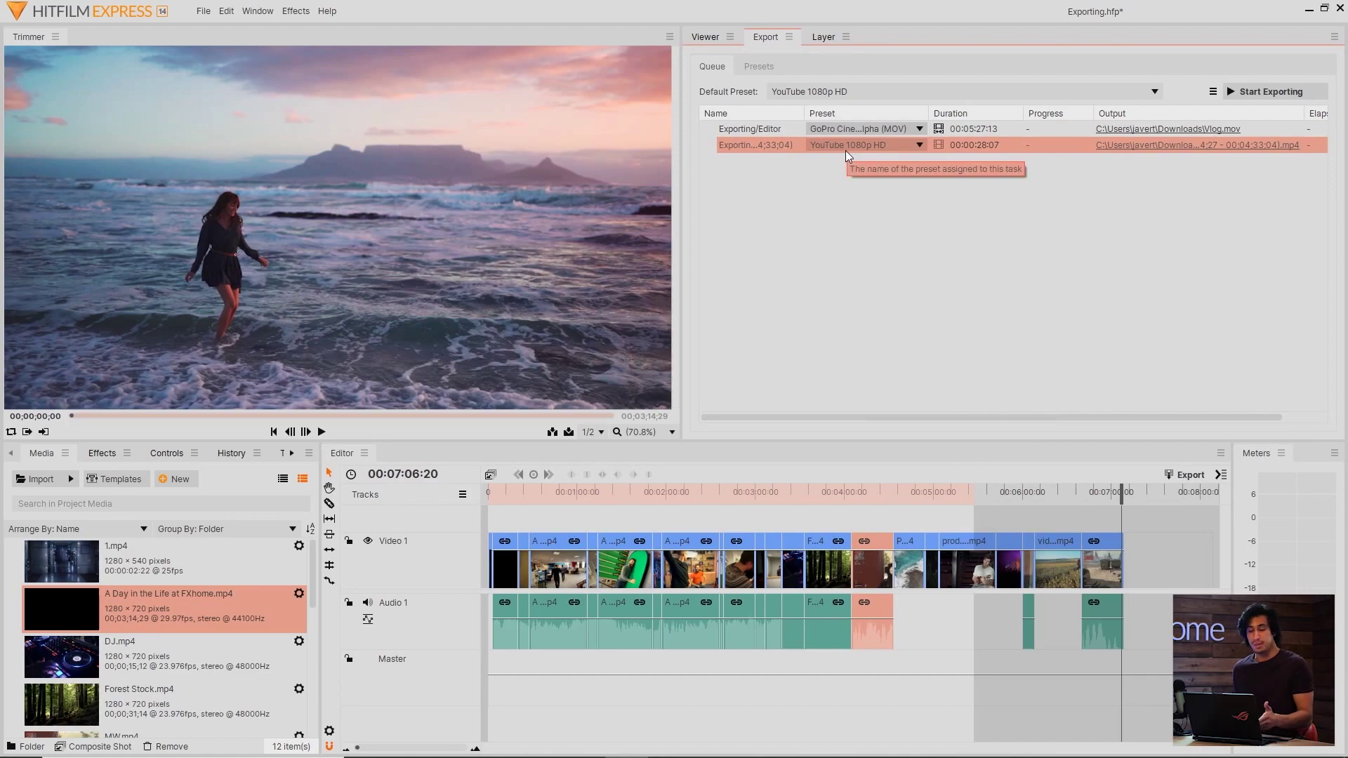
{"action": "left_click", "coordinate": [830, 94]}
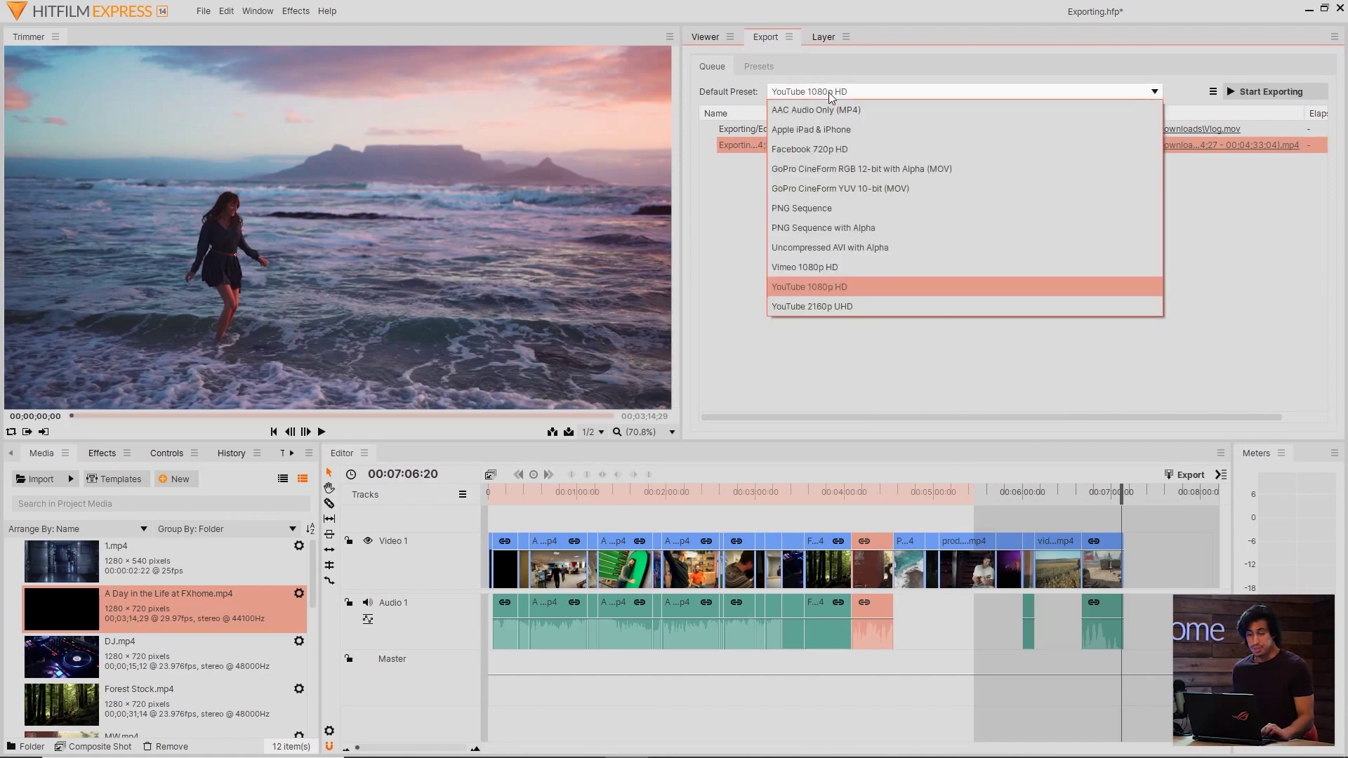
{"action": "left_click", "coordinate": [857, 208]}
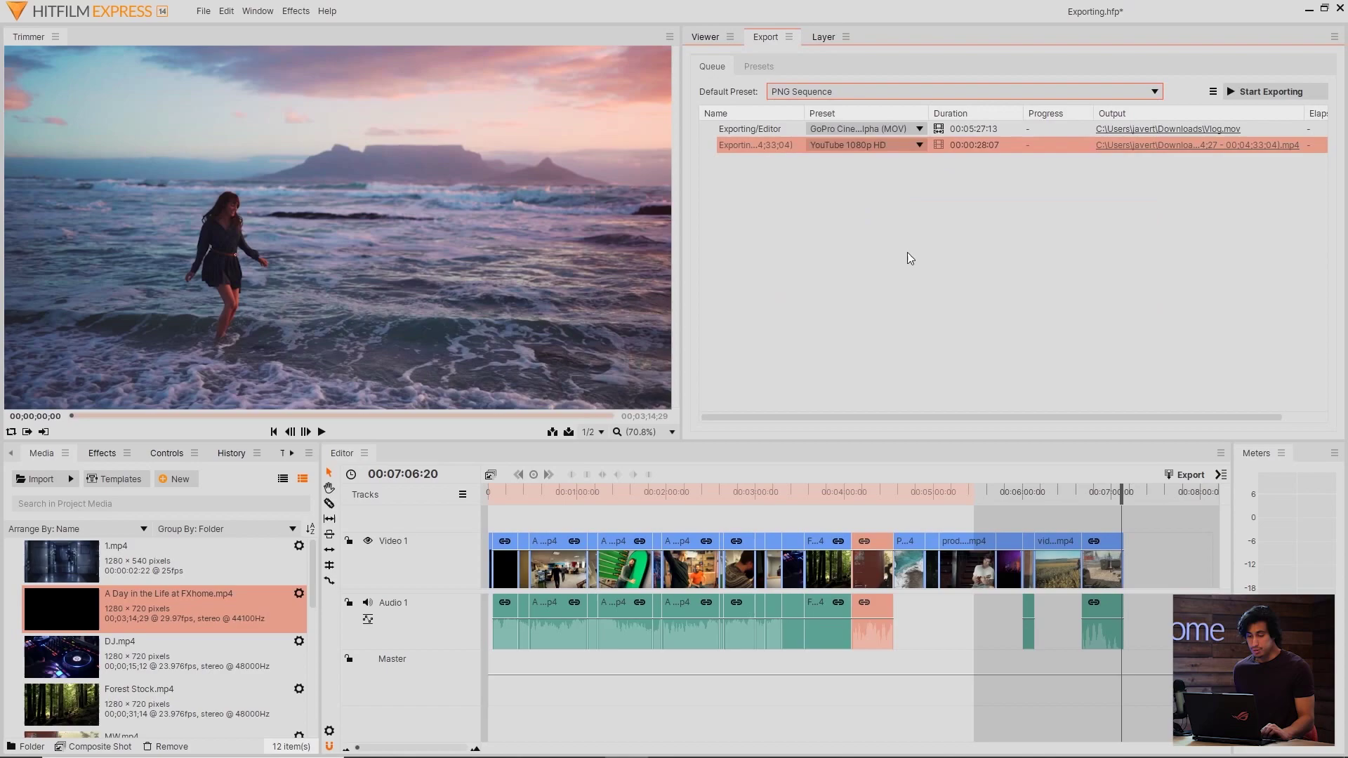
- Queue a run of selected clips as separate exports and send one task's output to Stormtroopers Cloning
{"action": "left_click_drag", "start_coordinate": [747, 528], "coordinate": [824, 586]}
{"action": "left_click_drag", "start_coordinate": [822, 511], "coordinate": [900, 266]}
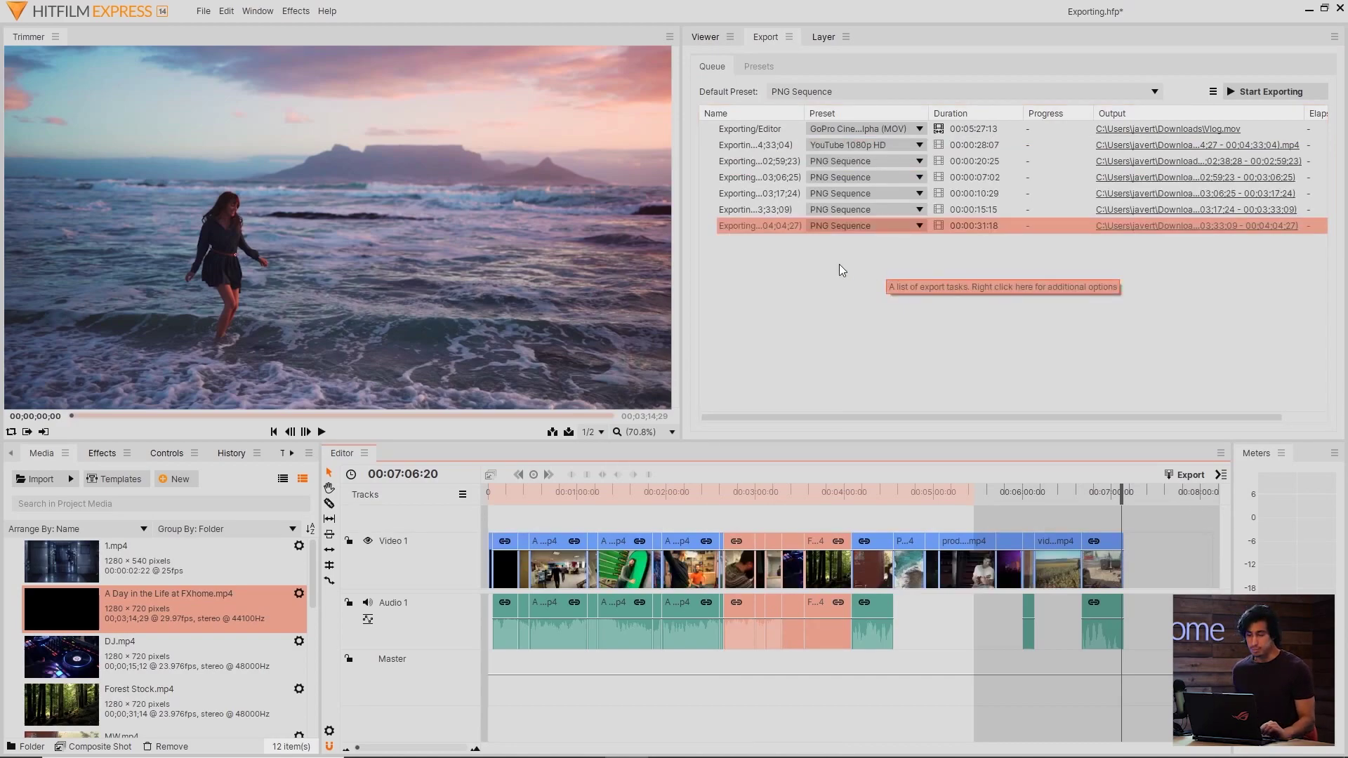
{"action": "left_click", "coordinate": [1149, 197]}
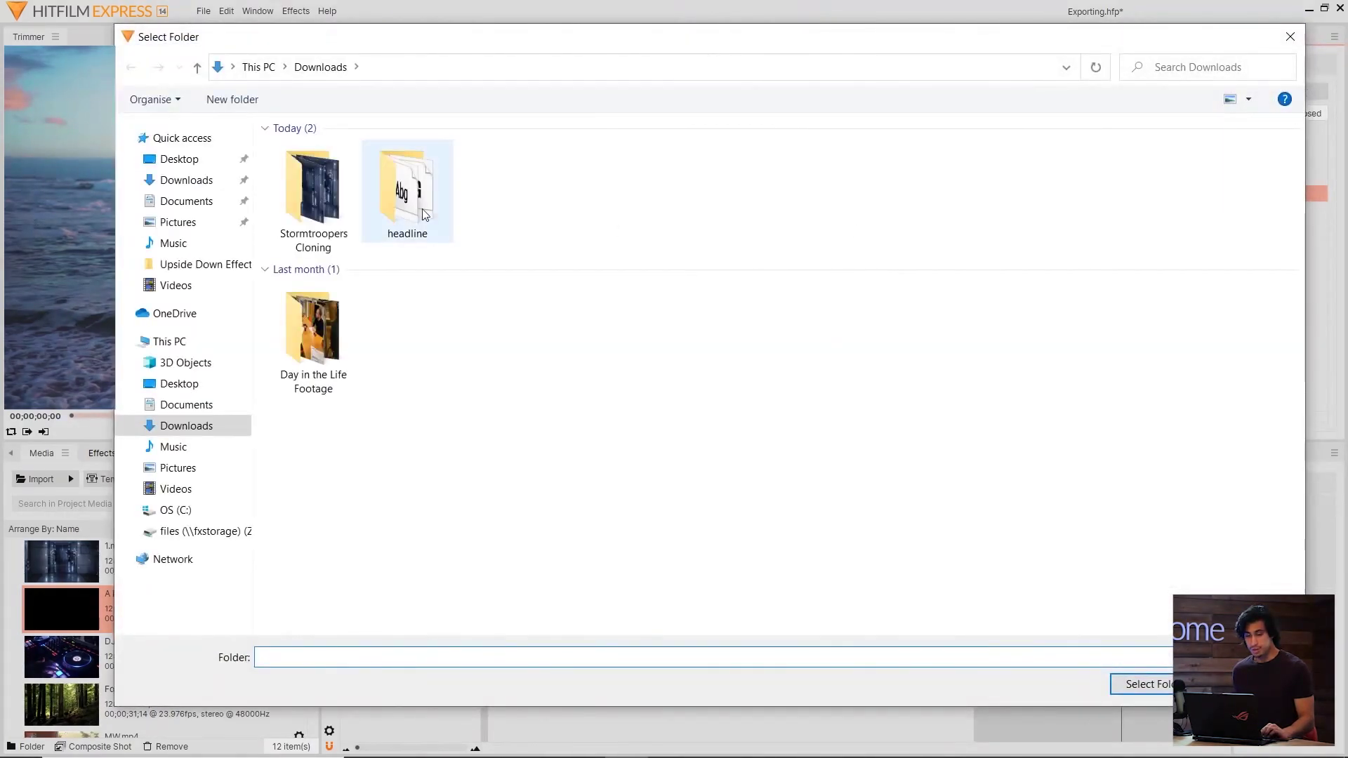
{"action": "double_click", "coordinate": [320, 212]}
{"action": "left_click", "coordinate": [1116, 695]}
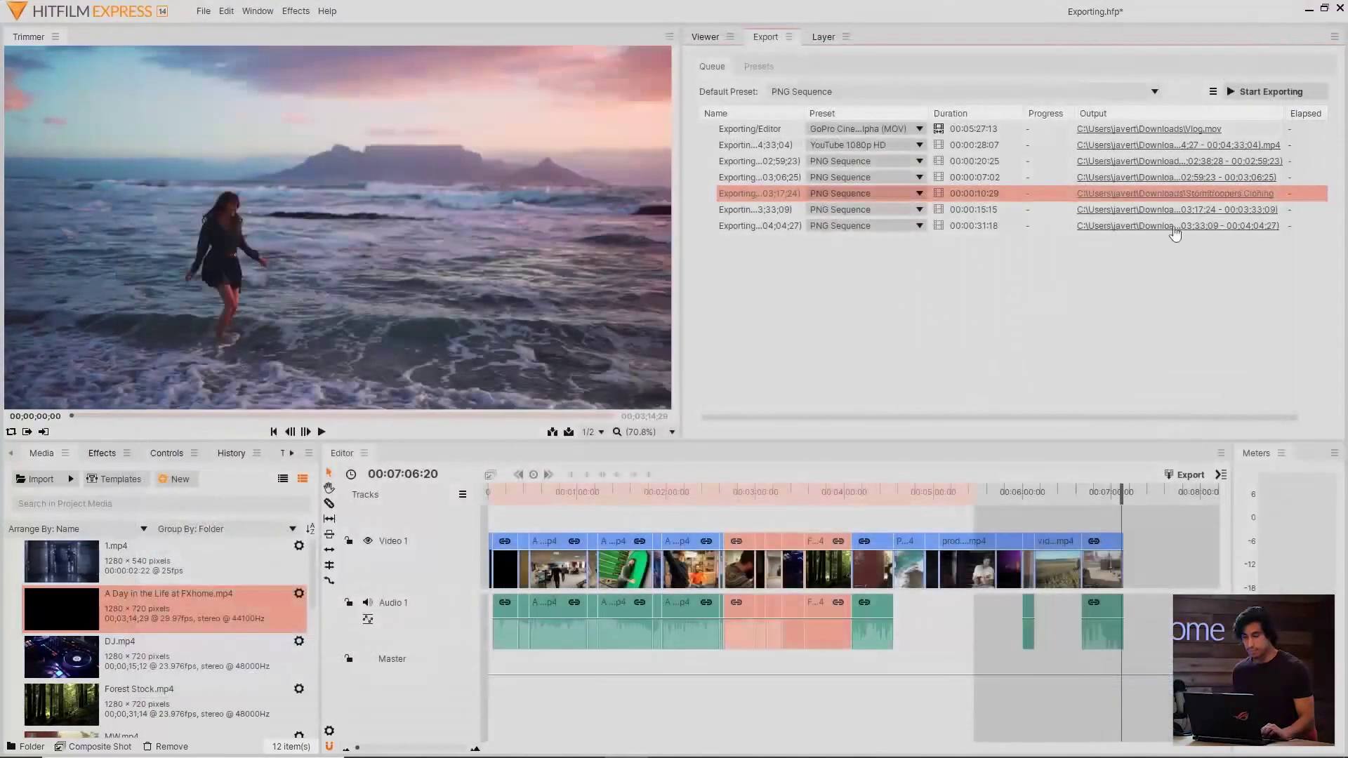
- Set the output folder of all five PNG Sequence tasks to Pictures
{"action": "left_click_drag", "start_coordinate": [1178, 289], "coordinate": [1119, 163]}
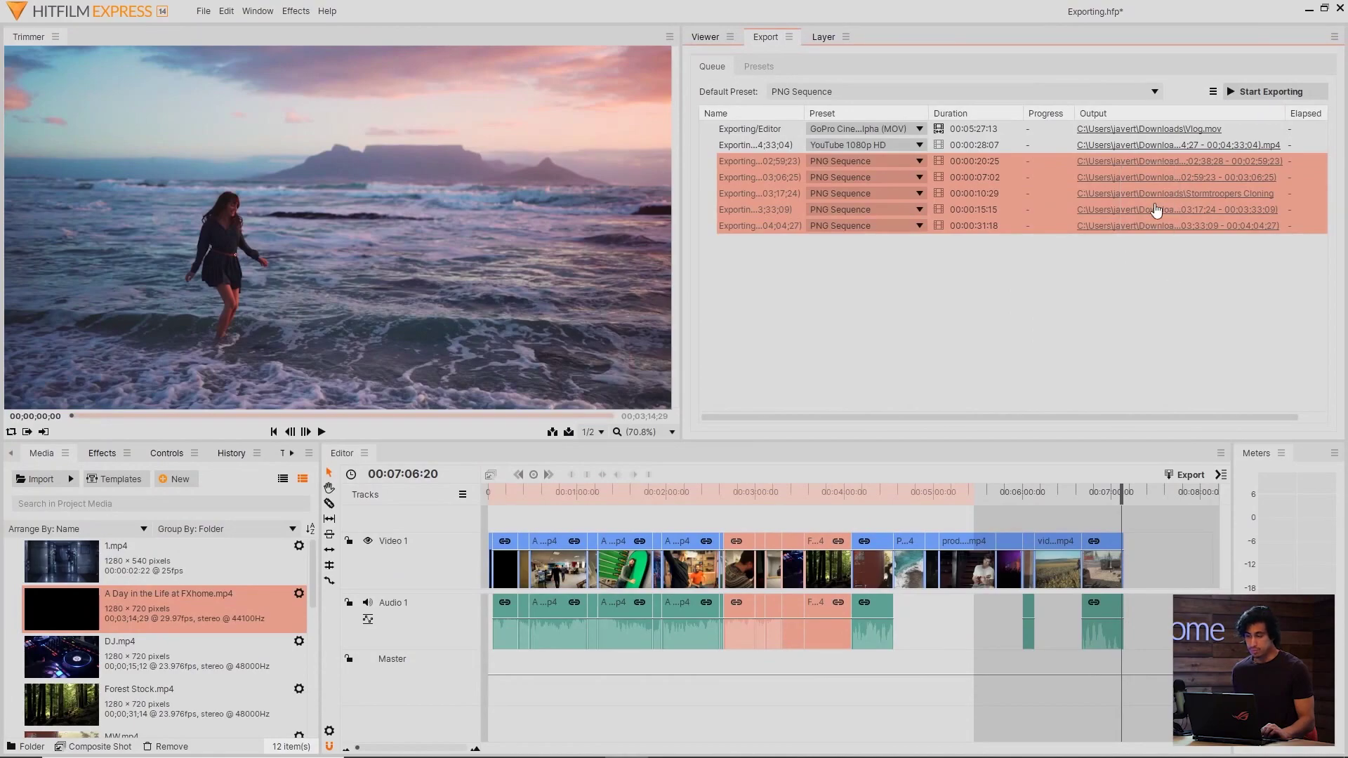
{"action": "left_click", "coordinate": [1155, 210]}
{"action": "left_click", "coordinate": [180, 222]}
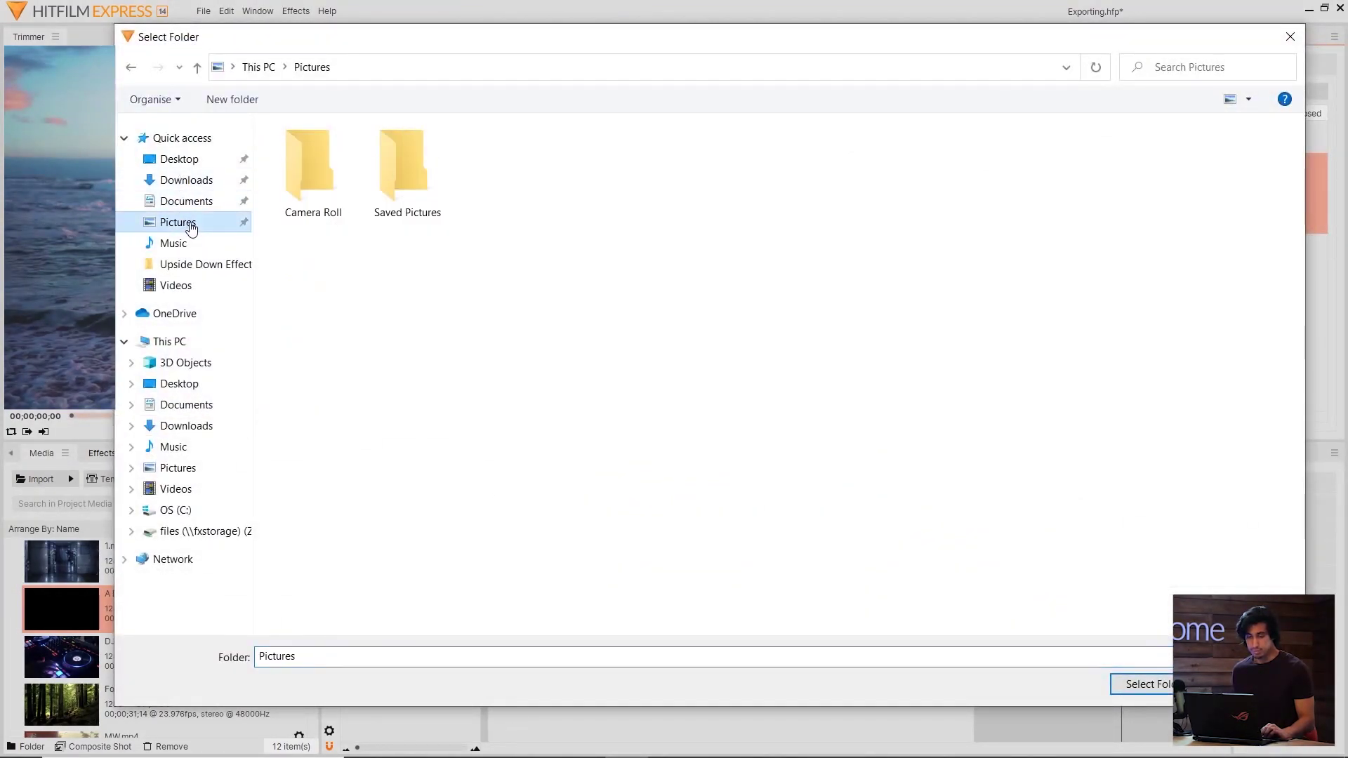
{"action": "left_click", "coordinate": [1141, 684]}
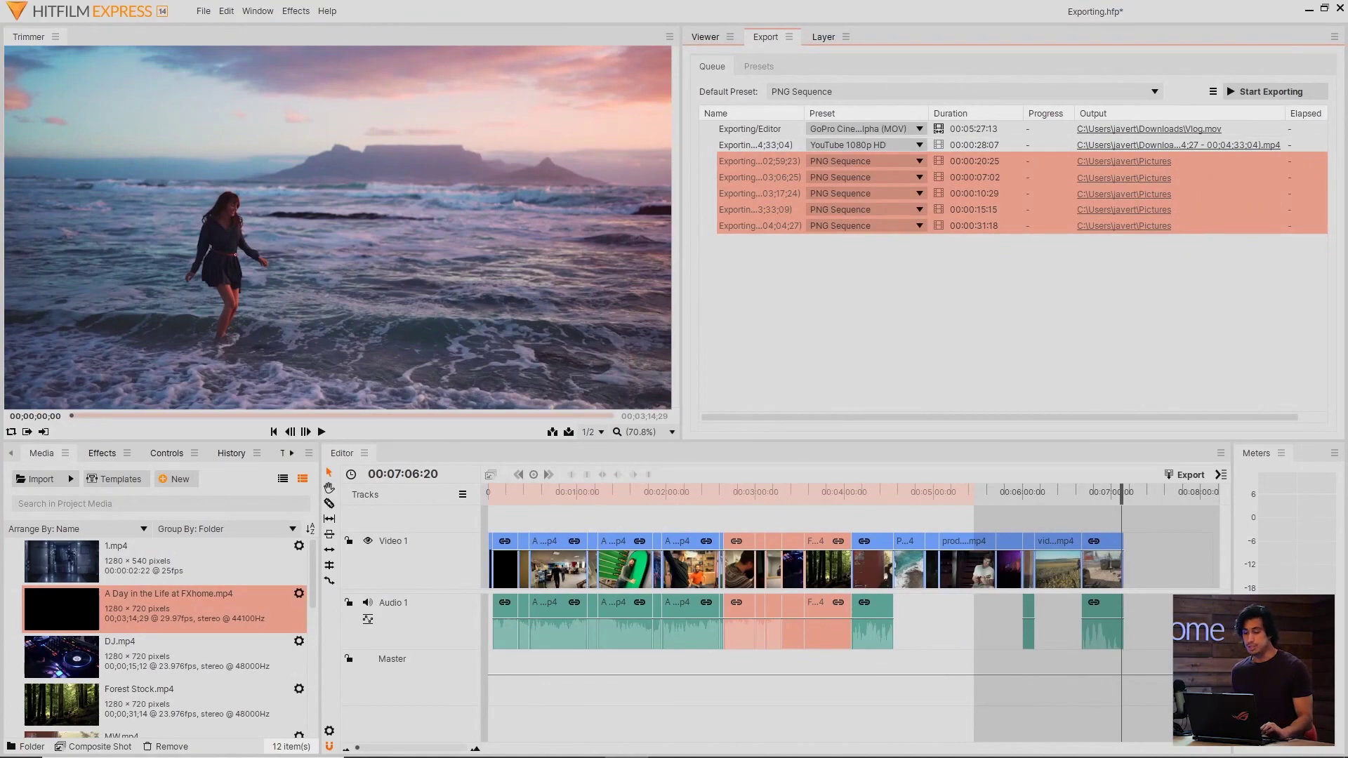
- Select and delete all queued export tasks, confirming the removal
{"action": "key", "text": "ctrl+a"}
{"action": "key", "text": "Delete"}
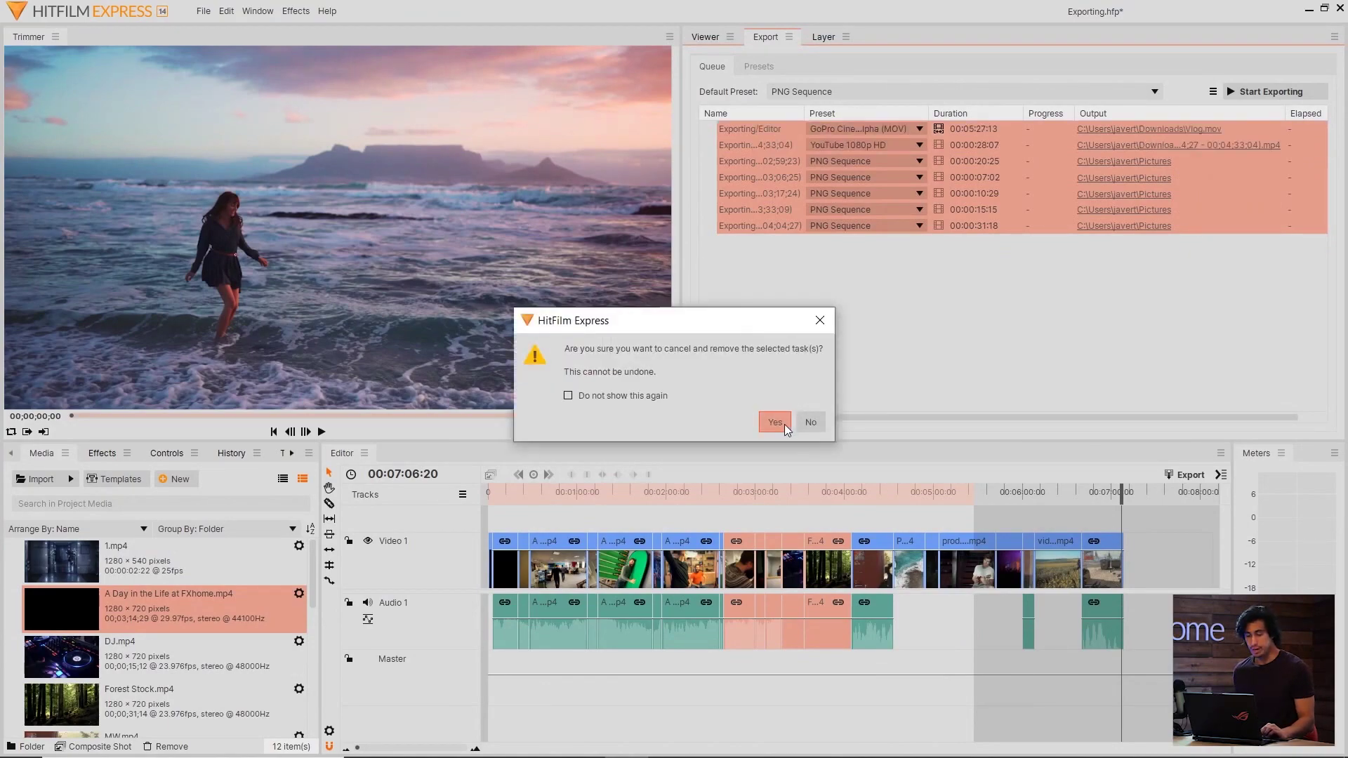
{"action": "left_click", "coordinate": [774, 424]}
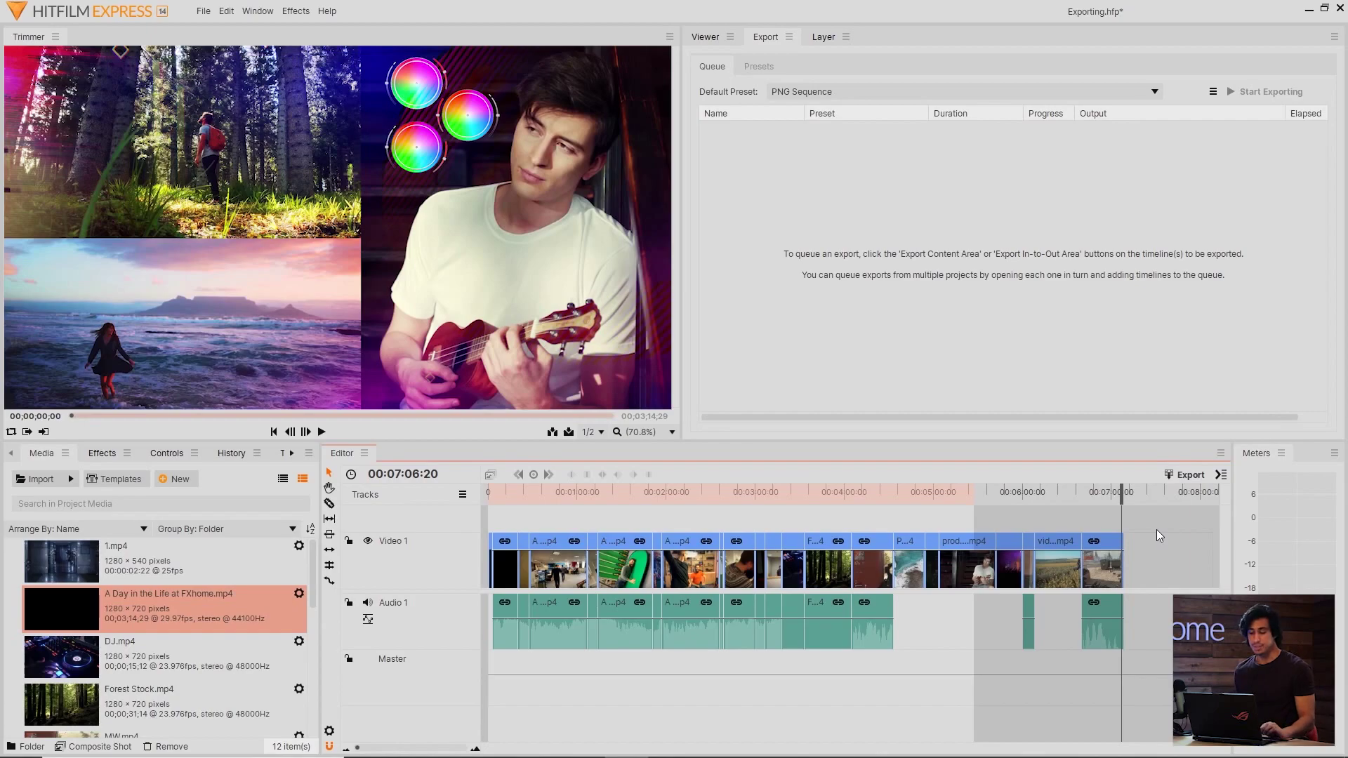
- Queue every timeline clip as PNG Sequence tasks, then delete all of them from the queue
{"action": "left_click_drag", "start_coordinate": [1156, 529], "coordinate": [492, 637]}
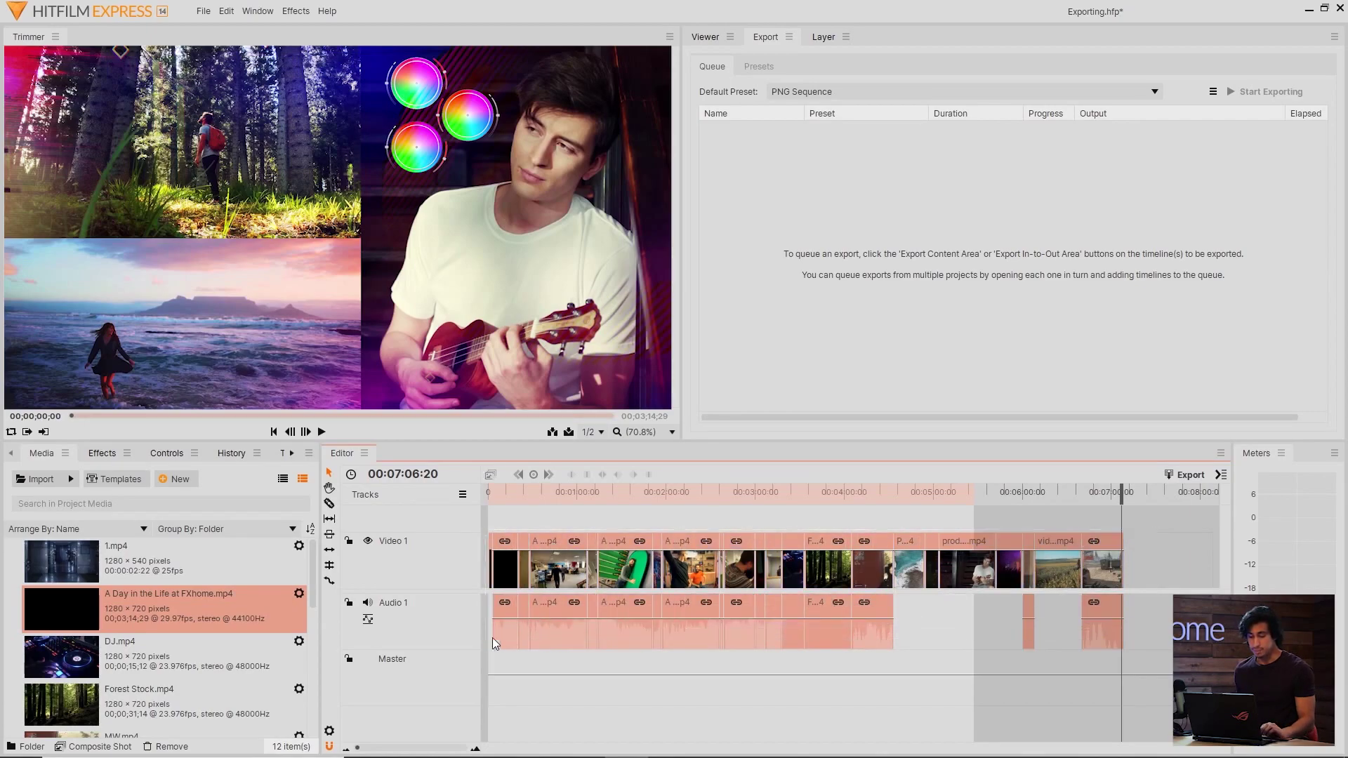
{"action": "right_click", "coordinate": [841, 572]}
{"action": "left_click", "coordinate": [923, 455]}
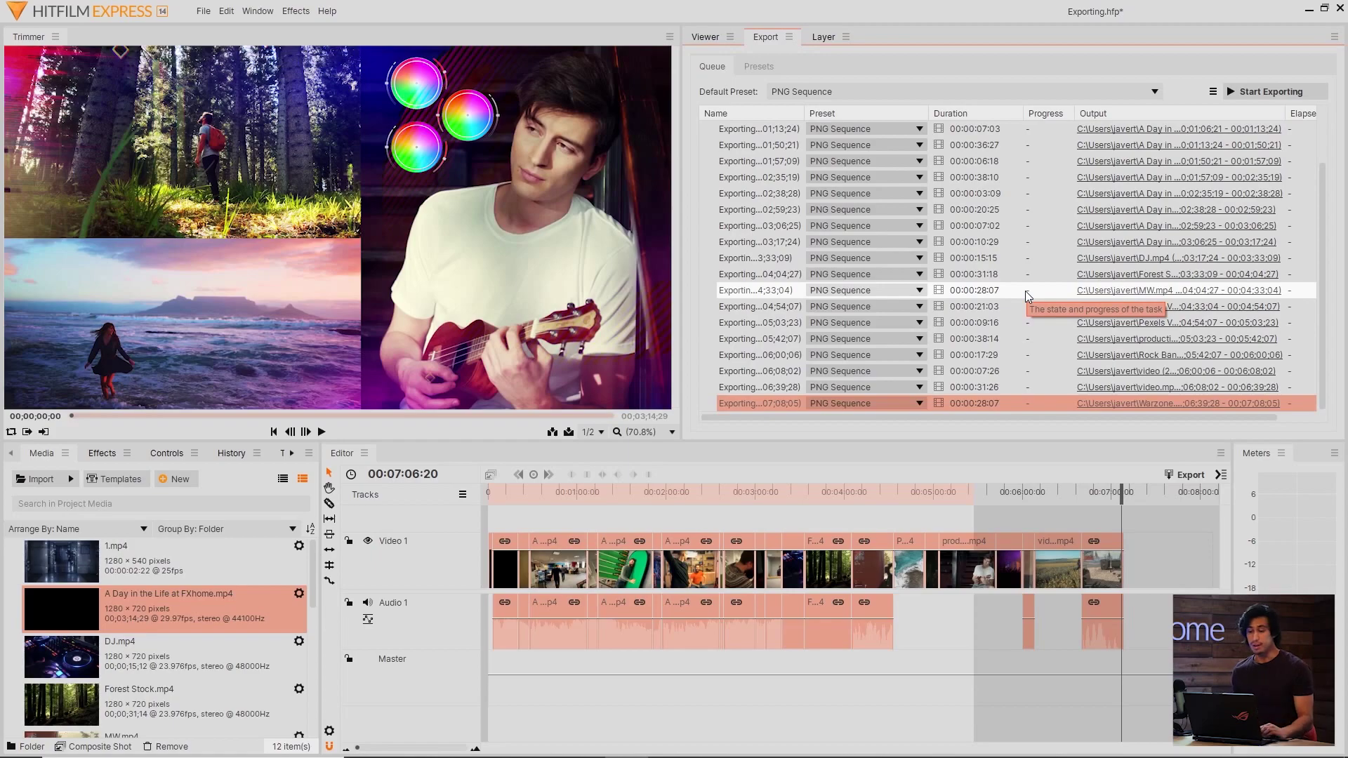
{"action": "key", "text": "ctrl+a"}
{"action": "key", "text": "Delete"}
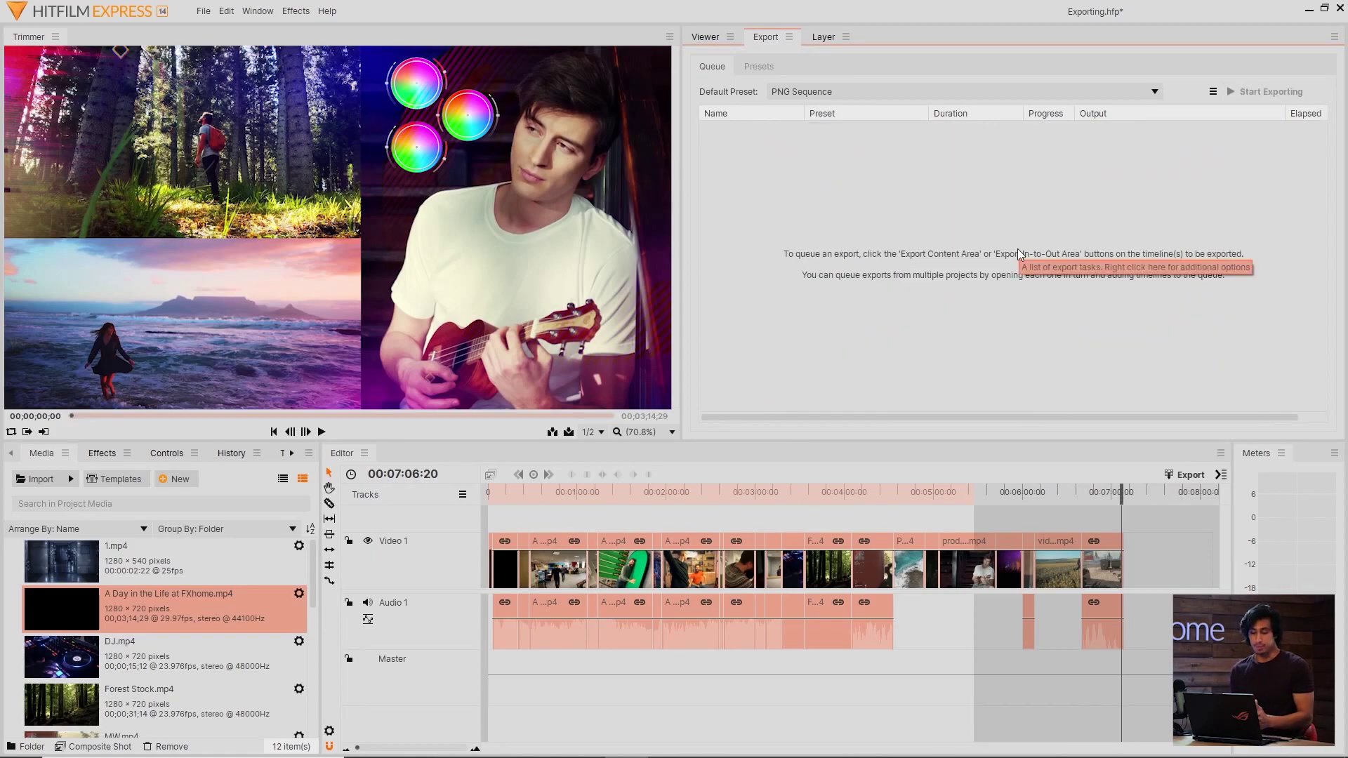
- Deselect the clips and add the entire Editor timeline contents to the export queue
{"action": "left_click", "coordinate": [1167, 573]}
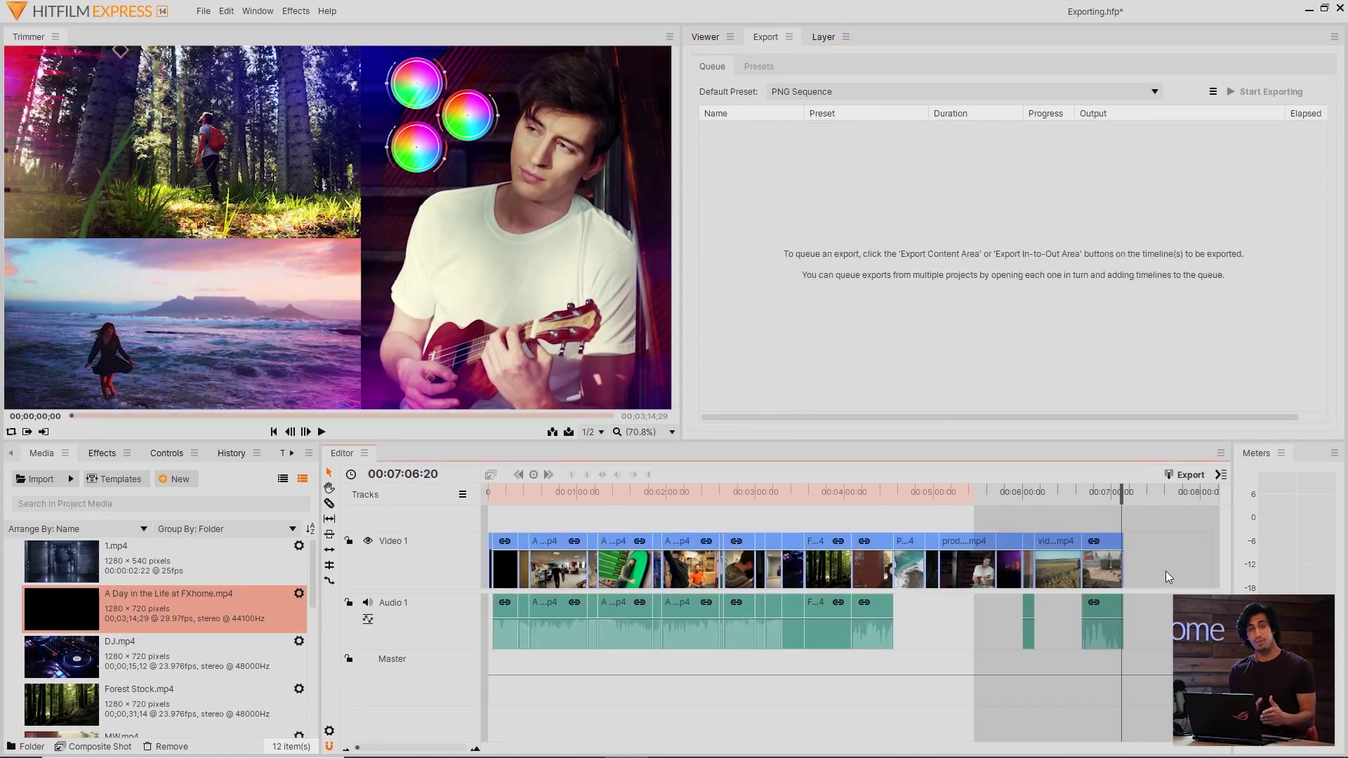
{"action": "left_click", "coordinate": [1221, 474]}
{"action": "mouse_move", "coordinate": [1229, 505]}
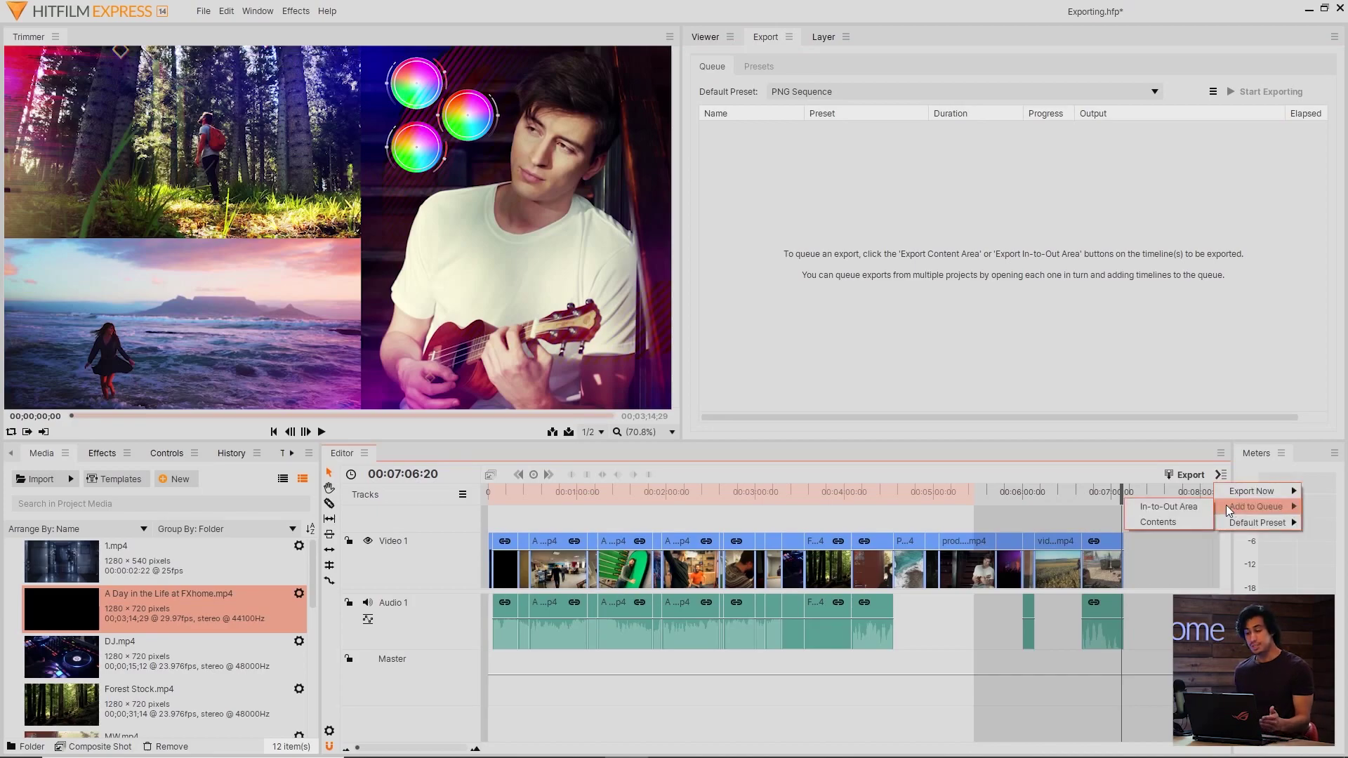
{"action": "left_click", "coordinate": [1179, 523]}
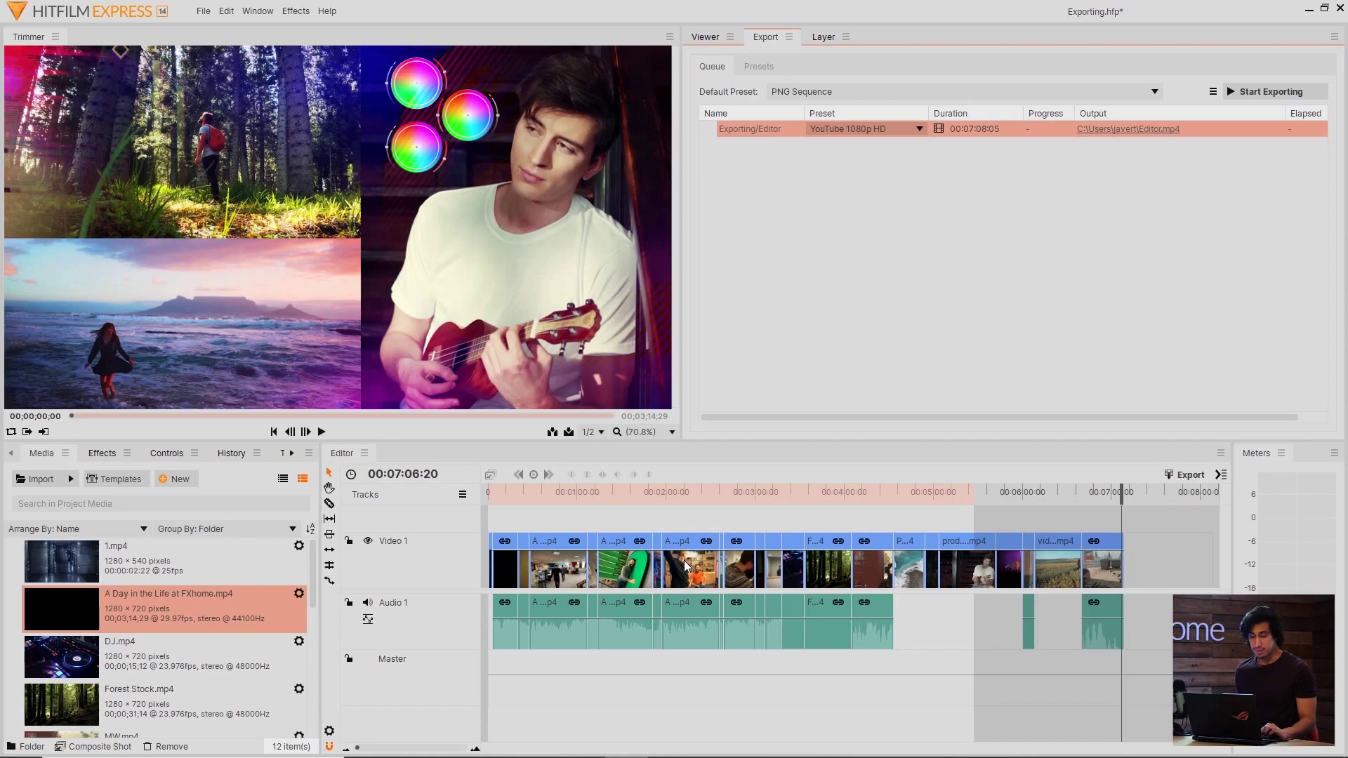
- Move five clips to new timeline positions, undoing the last change
{"action": "left_click_drag", "start_coordinate": [692, 569], "coordinate": [776, 569]}
{"action": "left_click_drag", "start_coordinate": [624, 568], "coordinate": [680, 568]}
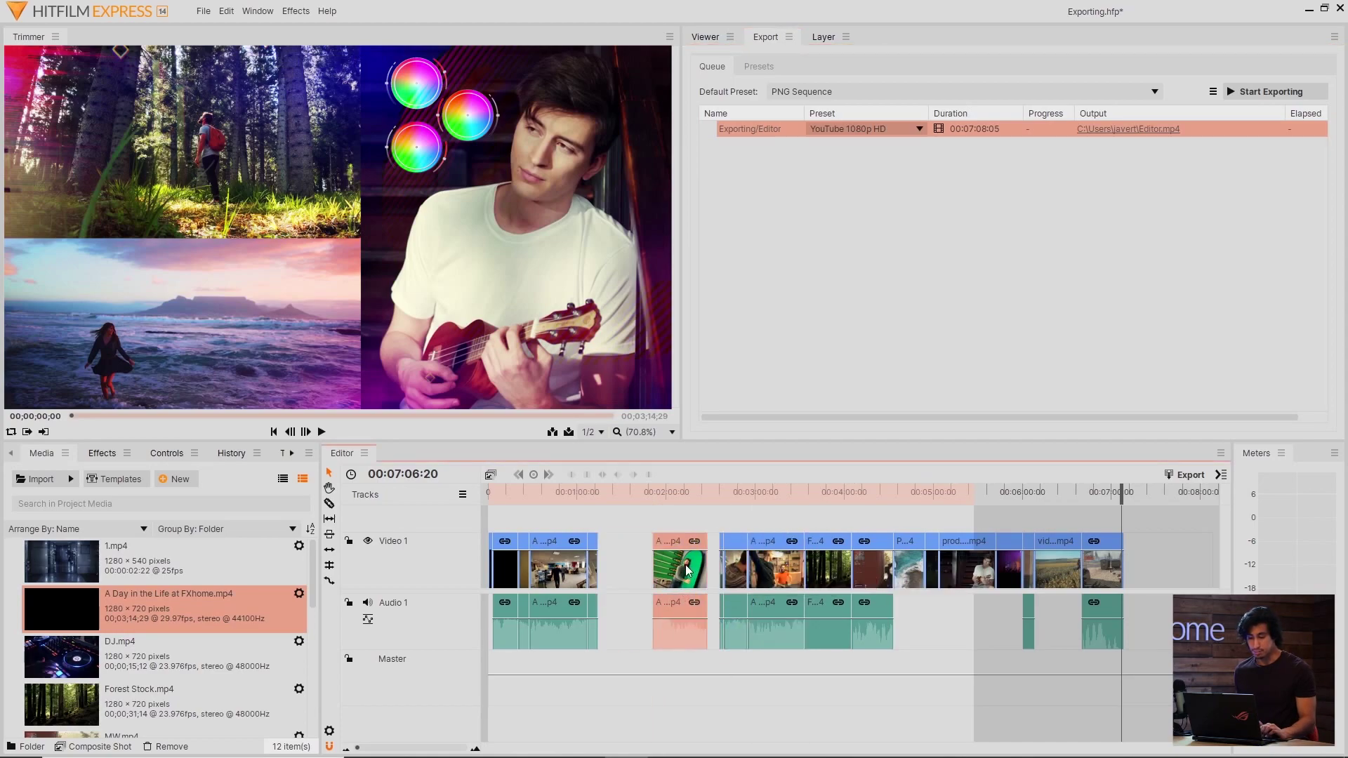
{"action": "left_click_drag", "start_coordinate": [542, 578], "coordinate": [598, 578]}
{"action": "left_click_drag", "start_coordinate": [823, 570], "coordinate": [720, 570]}
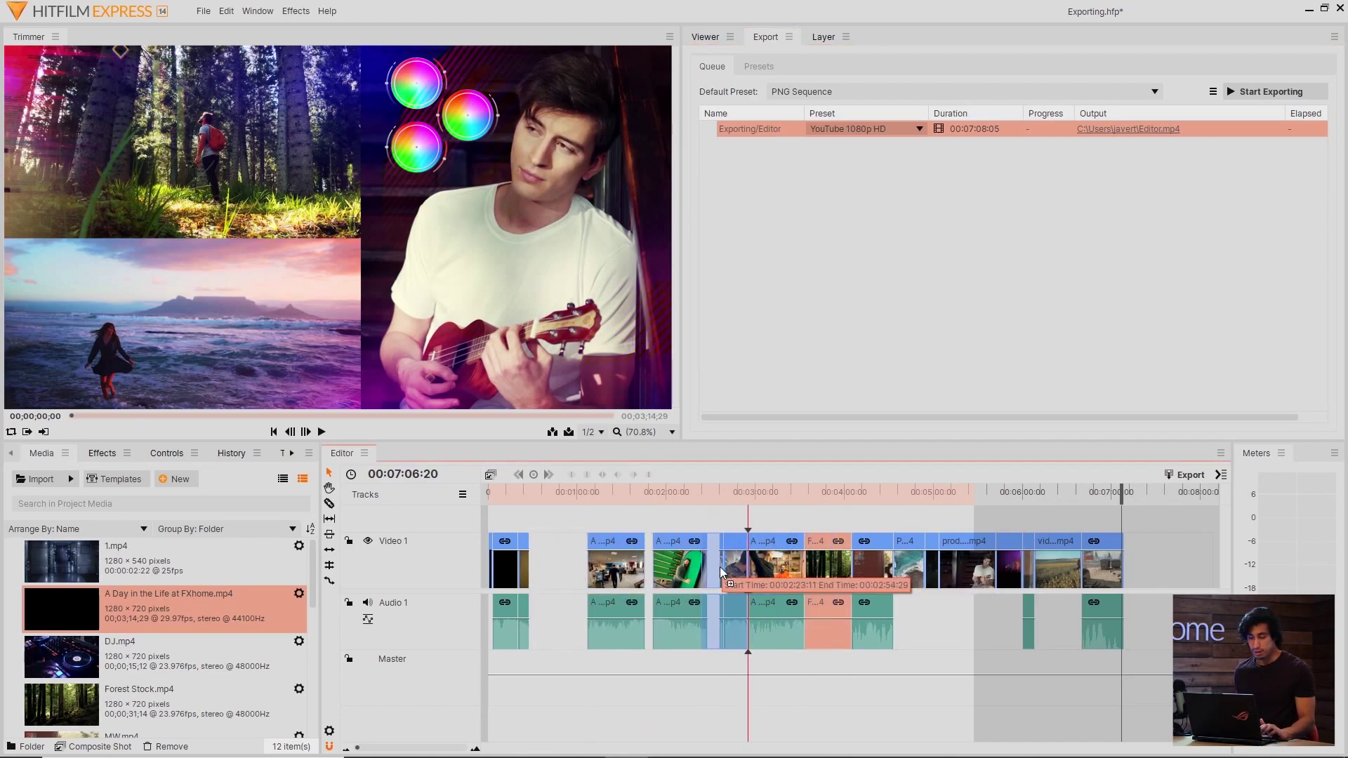
{"action": "left_click_drag", "start_coordinate": [863, 571], "coordinate": [808, 566]}
{"action": "left_click", "coordinate": [1025, 139]}
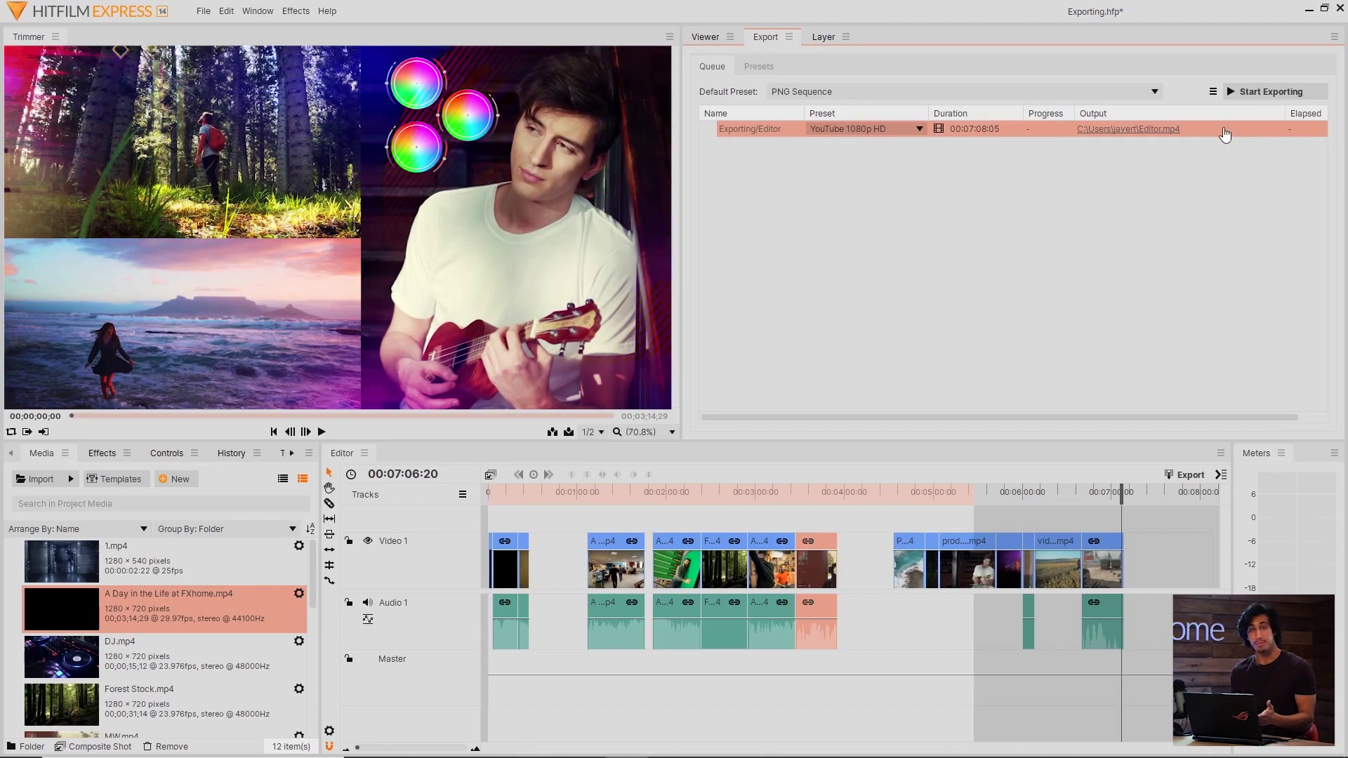
{"action": "key", "text": "ctrl+z"}
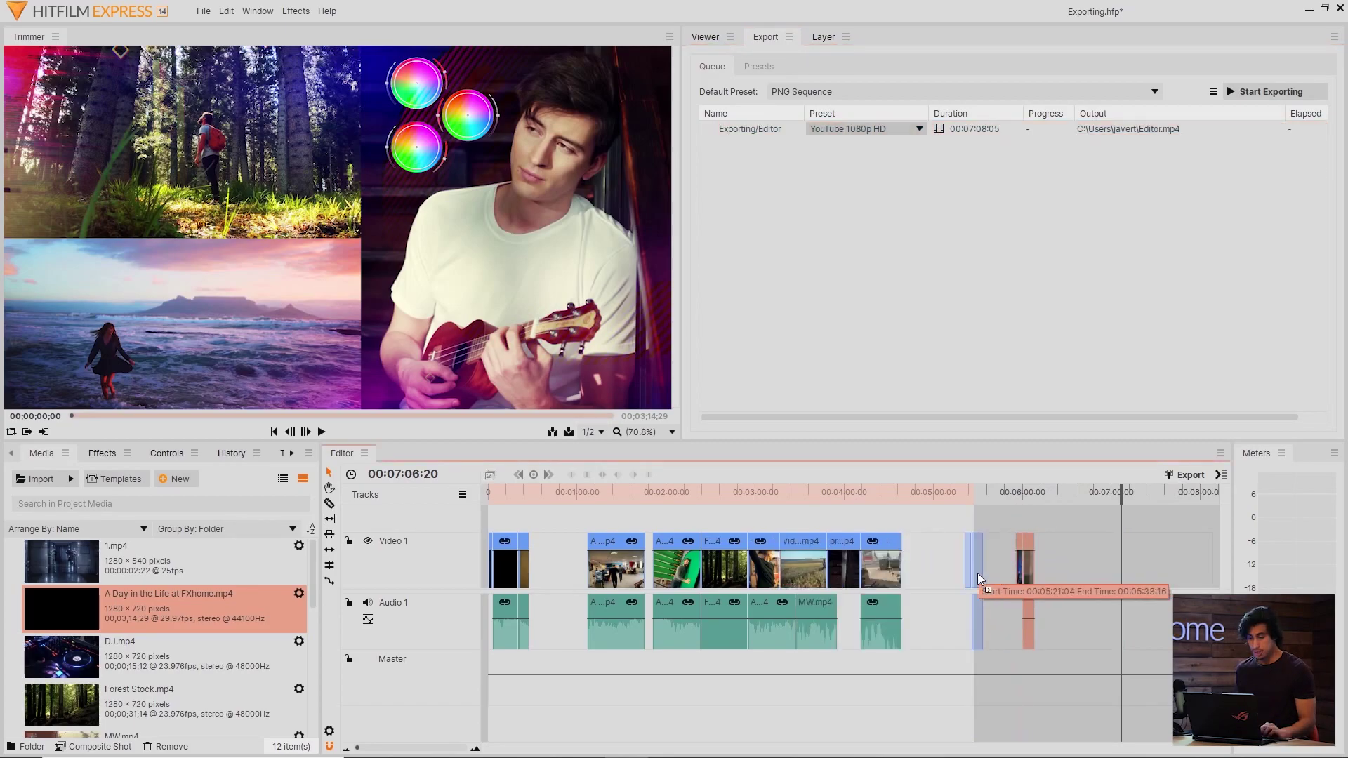
- Queue the timeline contents as a second Editor export set to YouTube 1080p HD
{"action": "left_click", "coordinate": [1221, 473]}
{"action": "left_click", "coordinate": [1194, 520]}
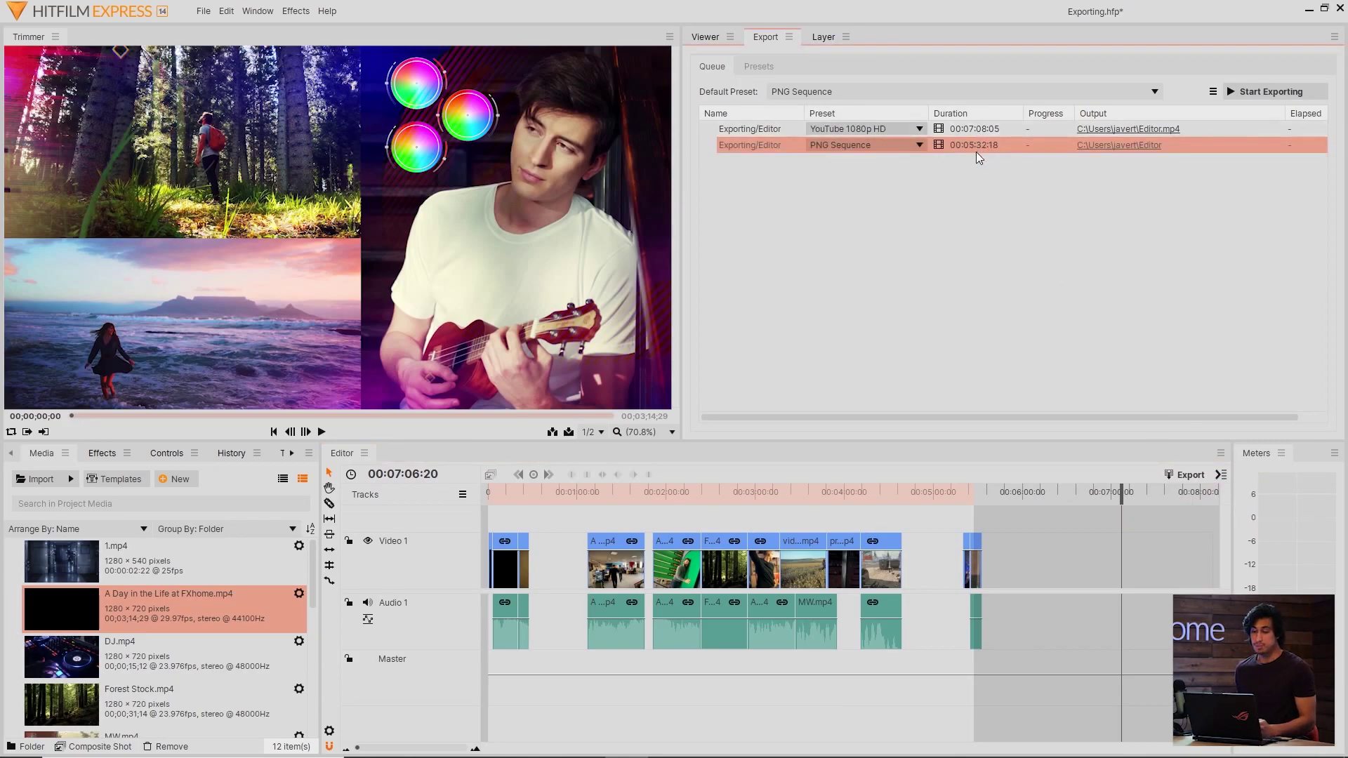
{"action": "left_click", "coordinate": [920, 148]}
{"action": "left_click", "coordinate": [944, 219]}
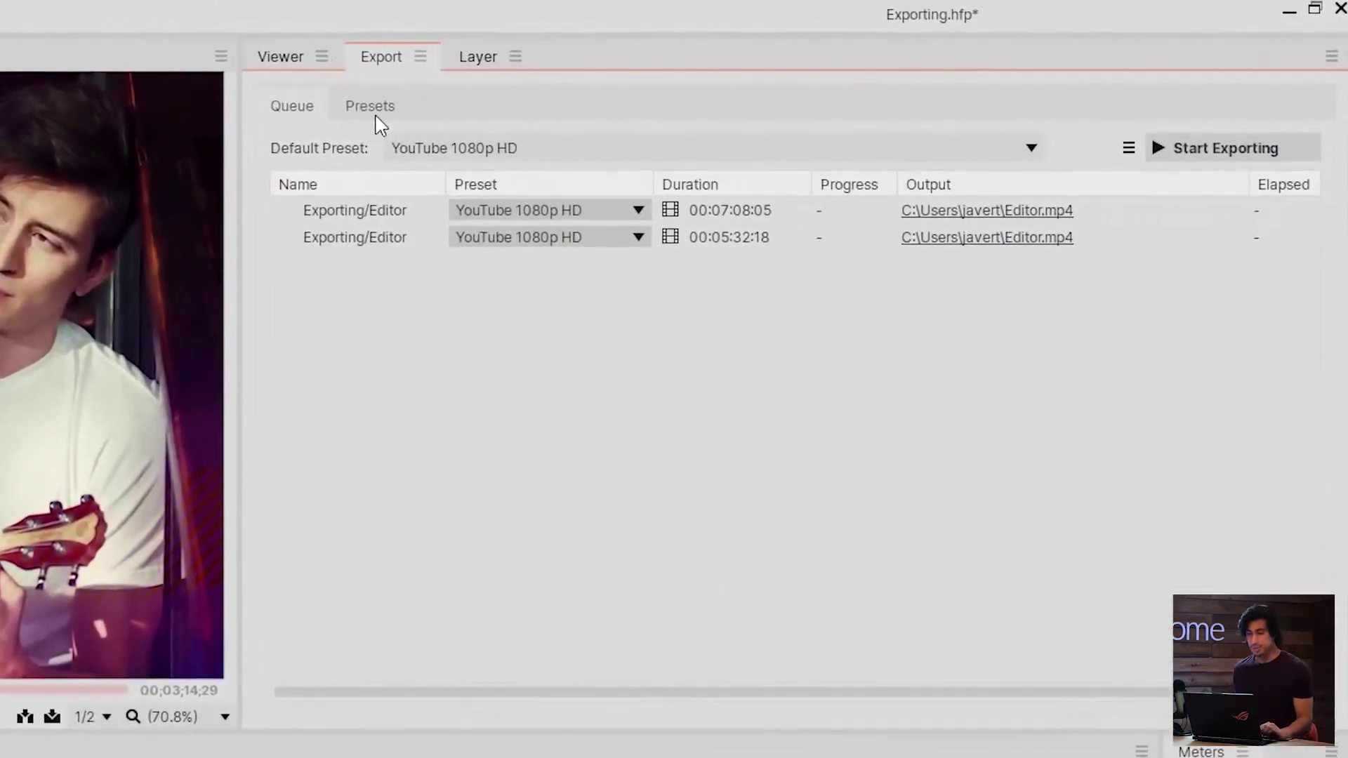
- Show the export presets with a widened Name column and select several web, lossless and alpha presets
{"action": "left_click", "coordinate": [486, 105]}
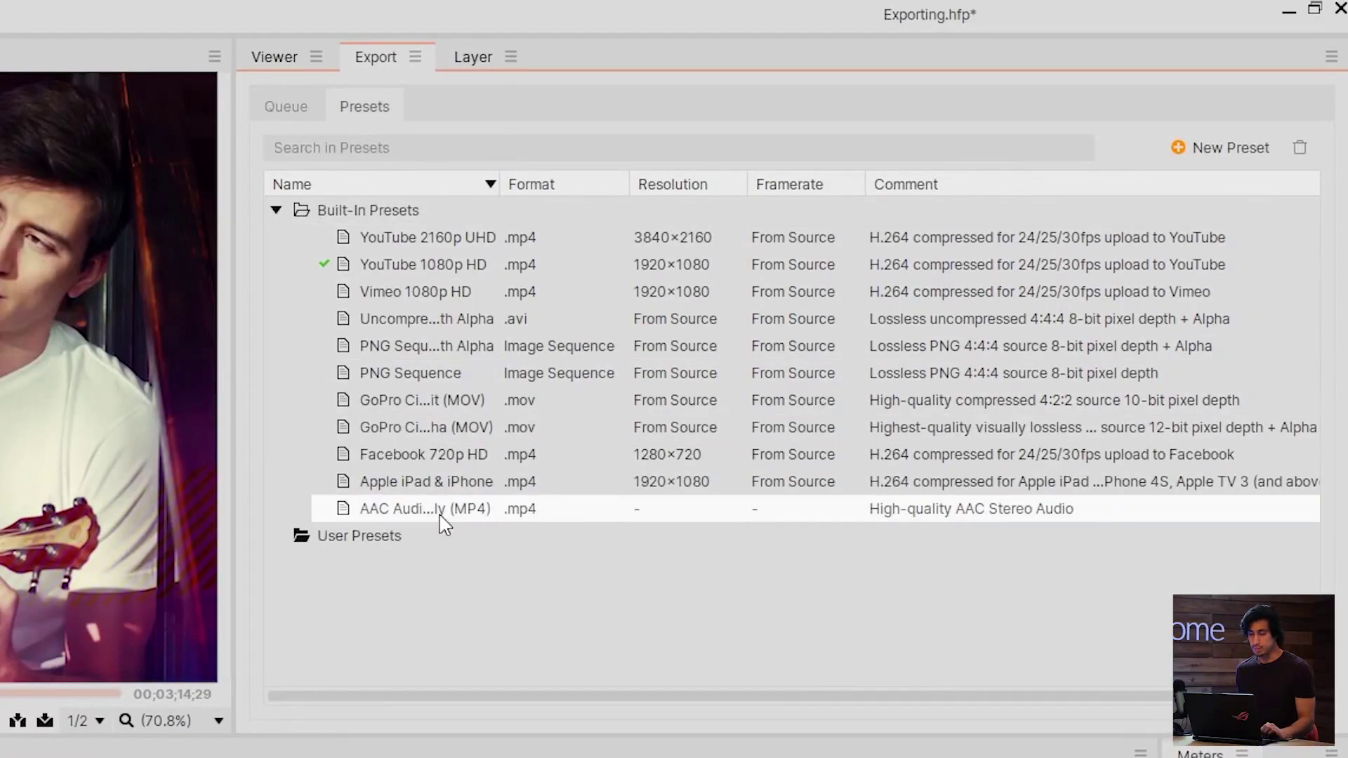
{"action": "double_click", "coordinate": [499, 187]}
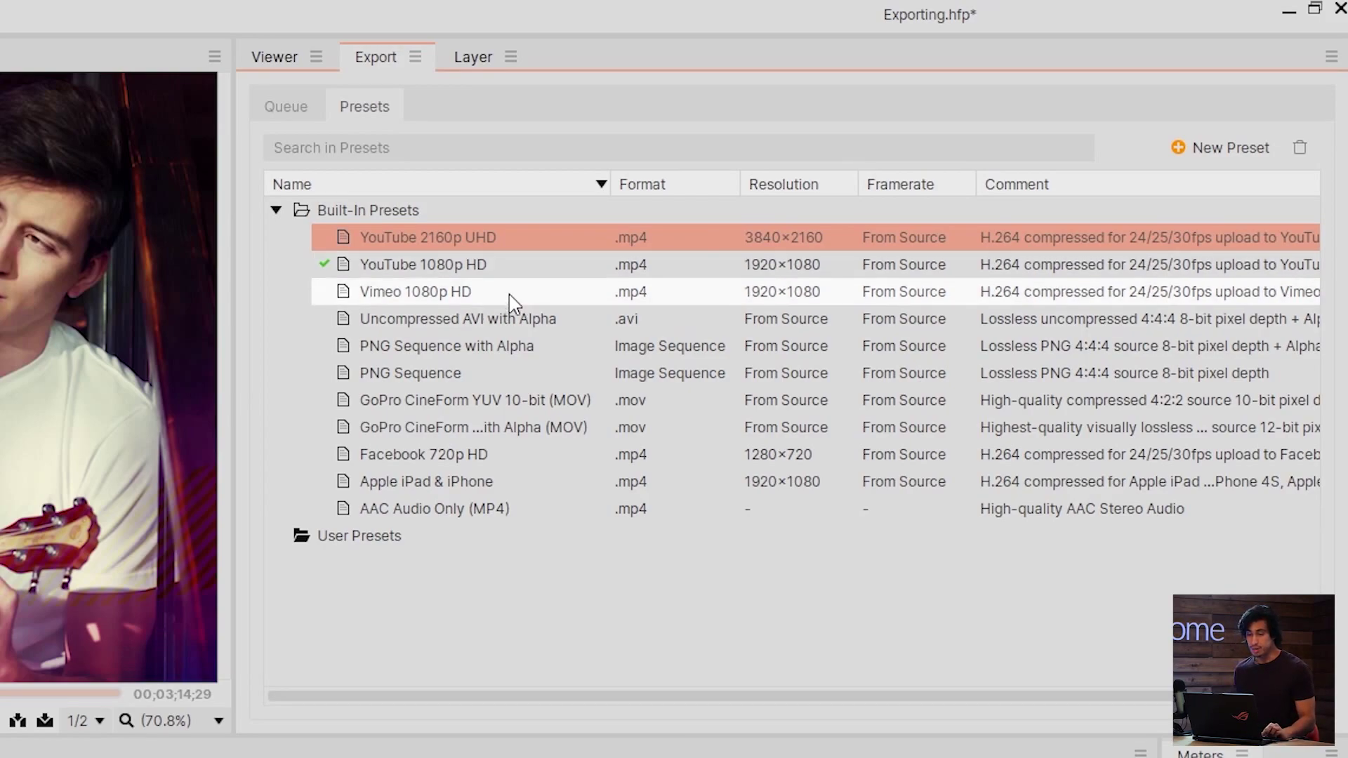
{"action": "left_click", "coordinate": [512, 292], "text": "shift"}
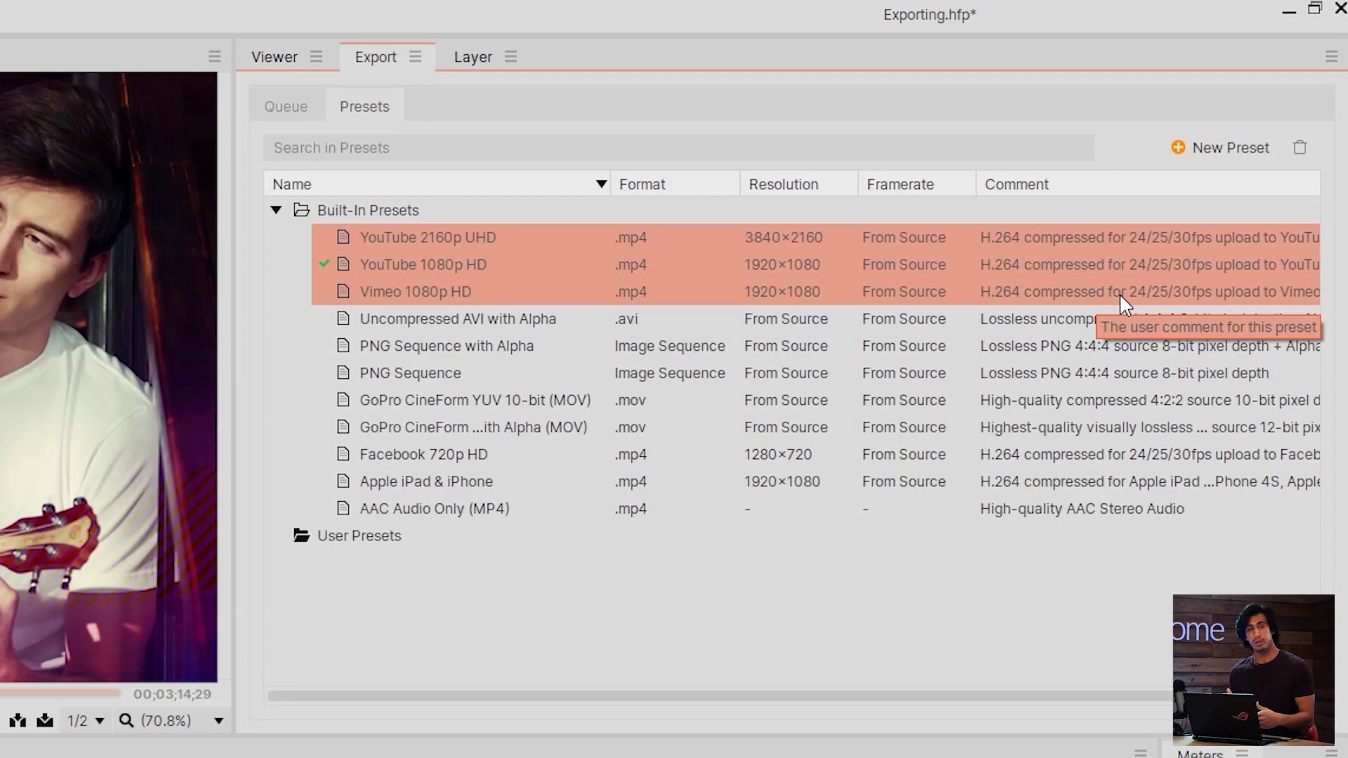
{"action": "left_click", "coordinate": [912, 428]}
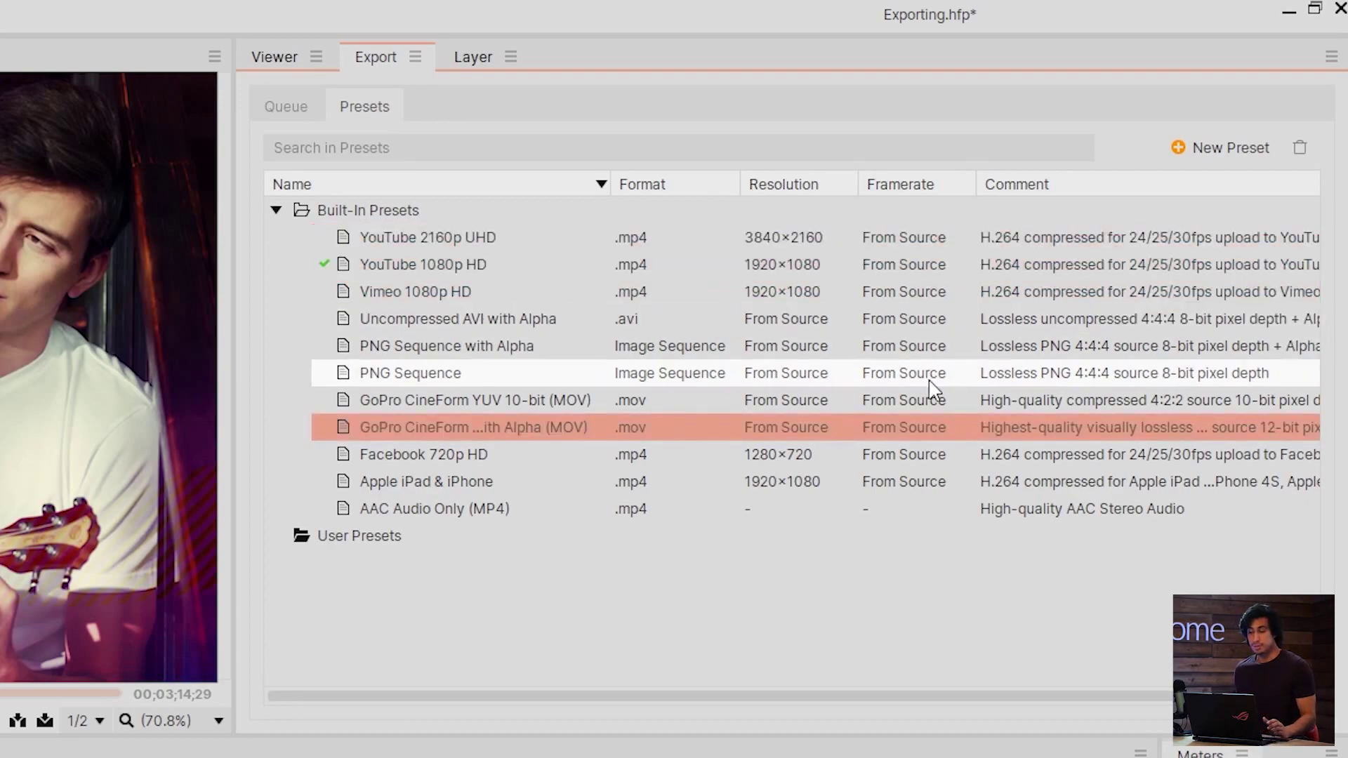
{"action": "left_click", "coordinate": [916, 319], "text": "ctrl"}
{"action": "left_click_drag", "start_coordinate": [924, 354], "coordinate": [927, 397]}
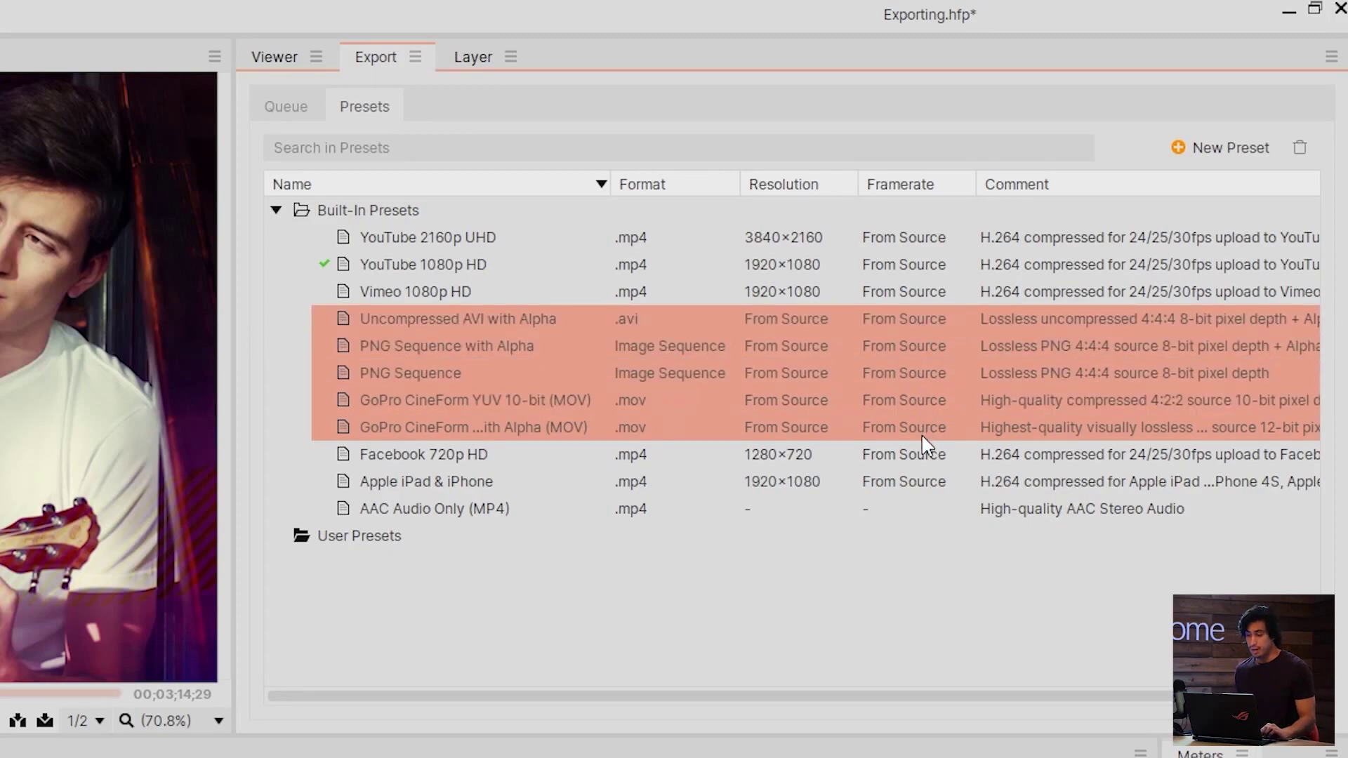
{"action": "left_click", "coordinate": [904, 428]}
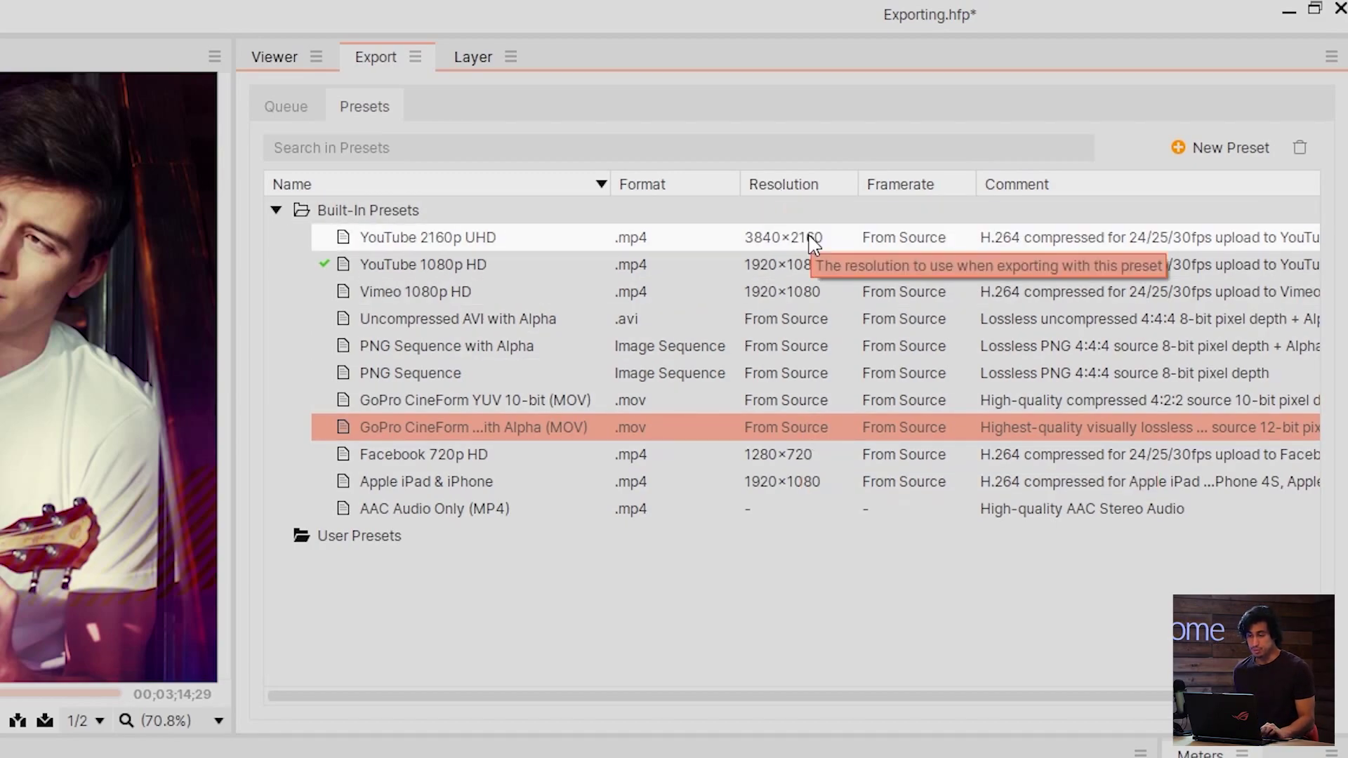
- Browse the YouTube and GoPro CineForm presets, ending with only YouTube 1080p HD selected
{"action": "left_click", "coordinate": [833, 247]}
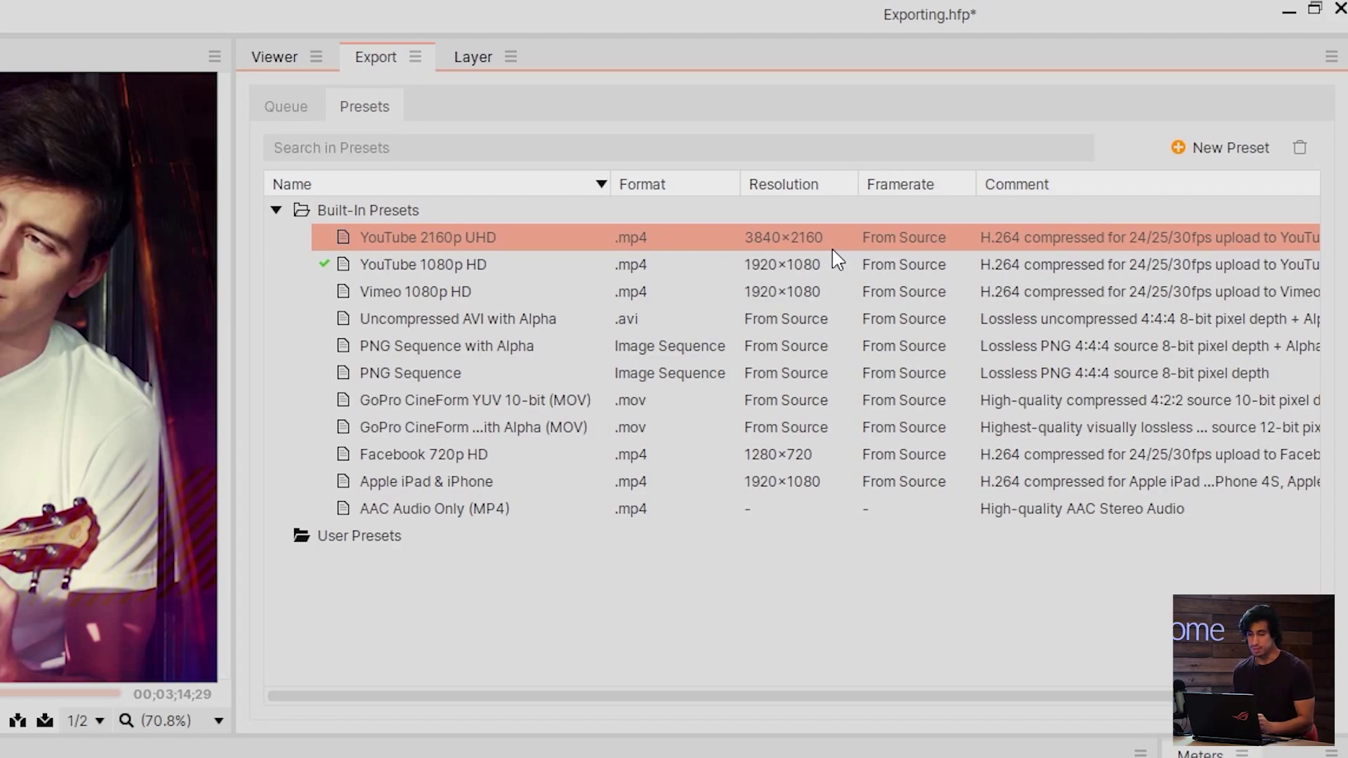
{"action": "left_click", "coordinate": [811, 405]}
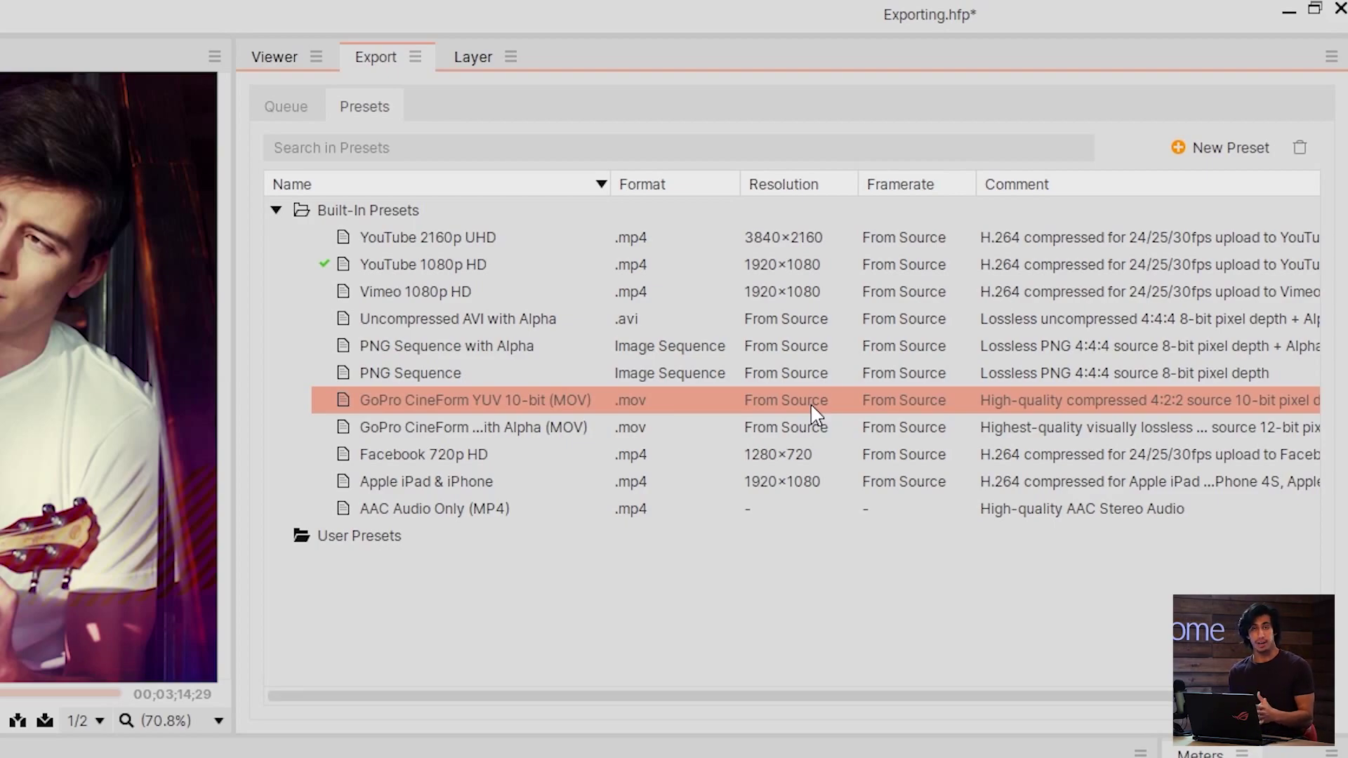
{"action": "left_click", "coordinate": [806, 237]}
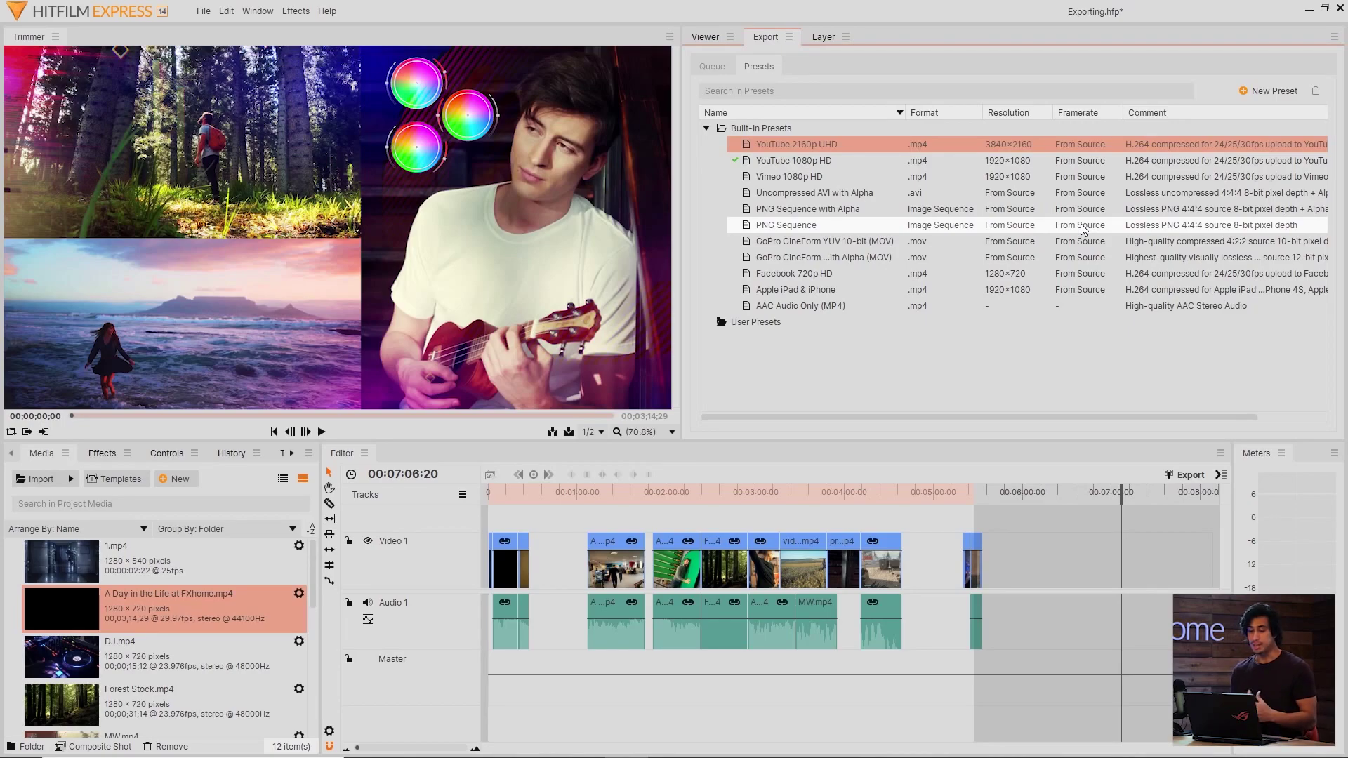
{"action": "left_click", "coordinate": [813, 161]}
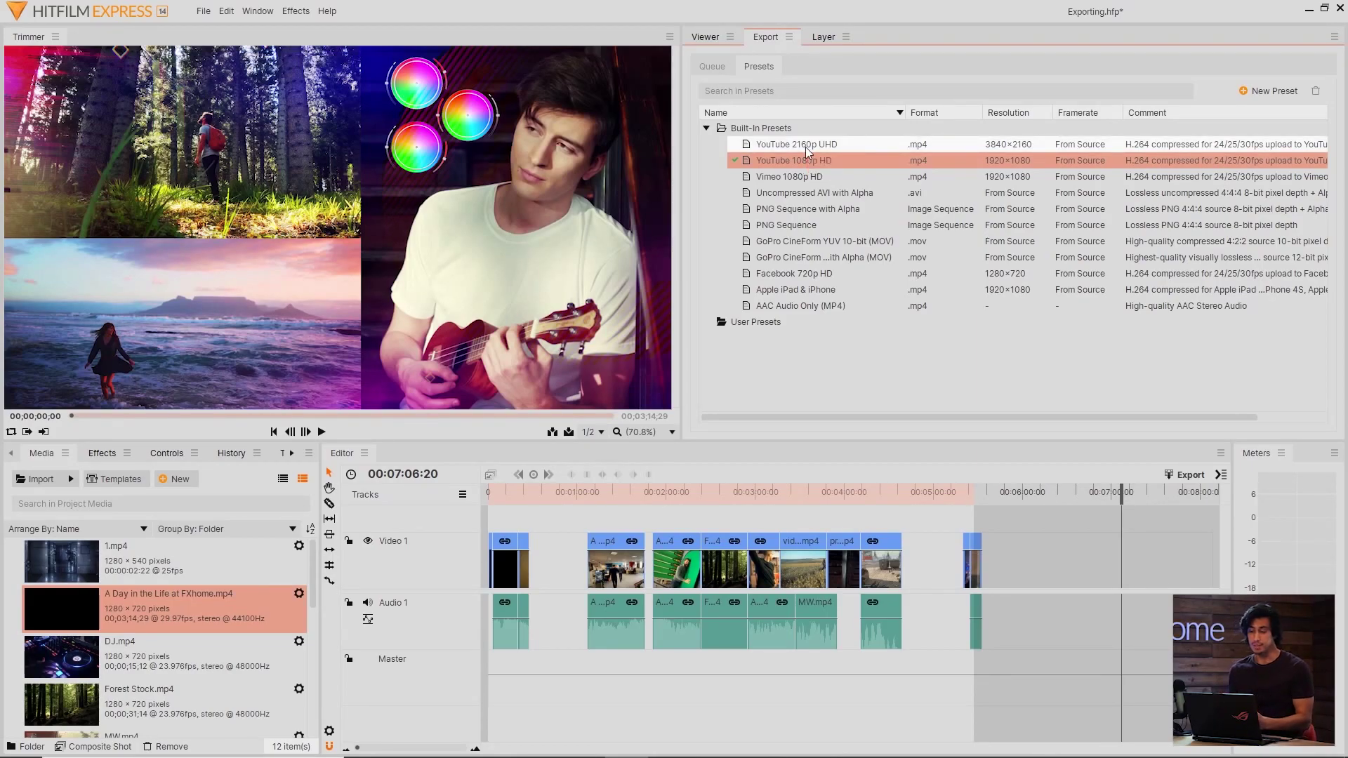
{"action": "left_click", "coordinate": [912, 241]}
{"action": "left_click", "coordinate": [912, 193]}
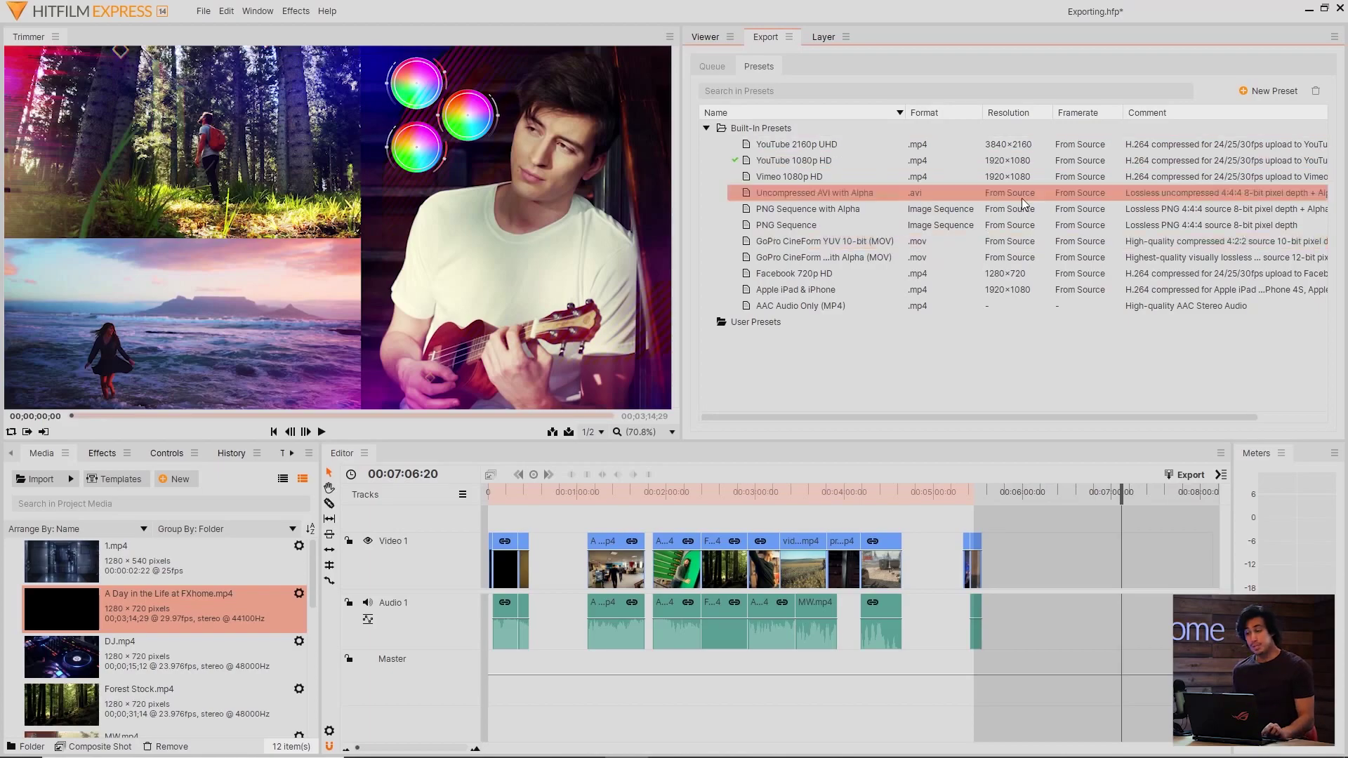
{"action": "left_click", "coordinate": [983, 225], "text": "shift"}
{"action": "left_click", "coordinate": [1027, 241], "text": "shift"}
{"action": "left_click", "coordinate": [1026, 257], "text": "shift"}
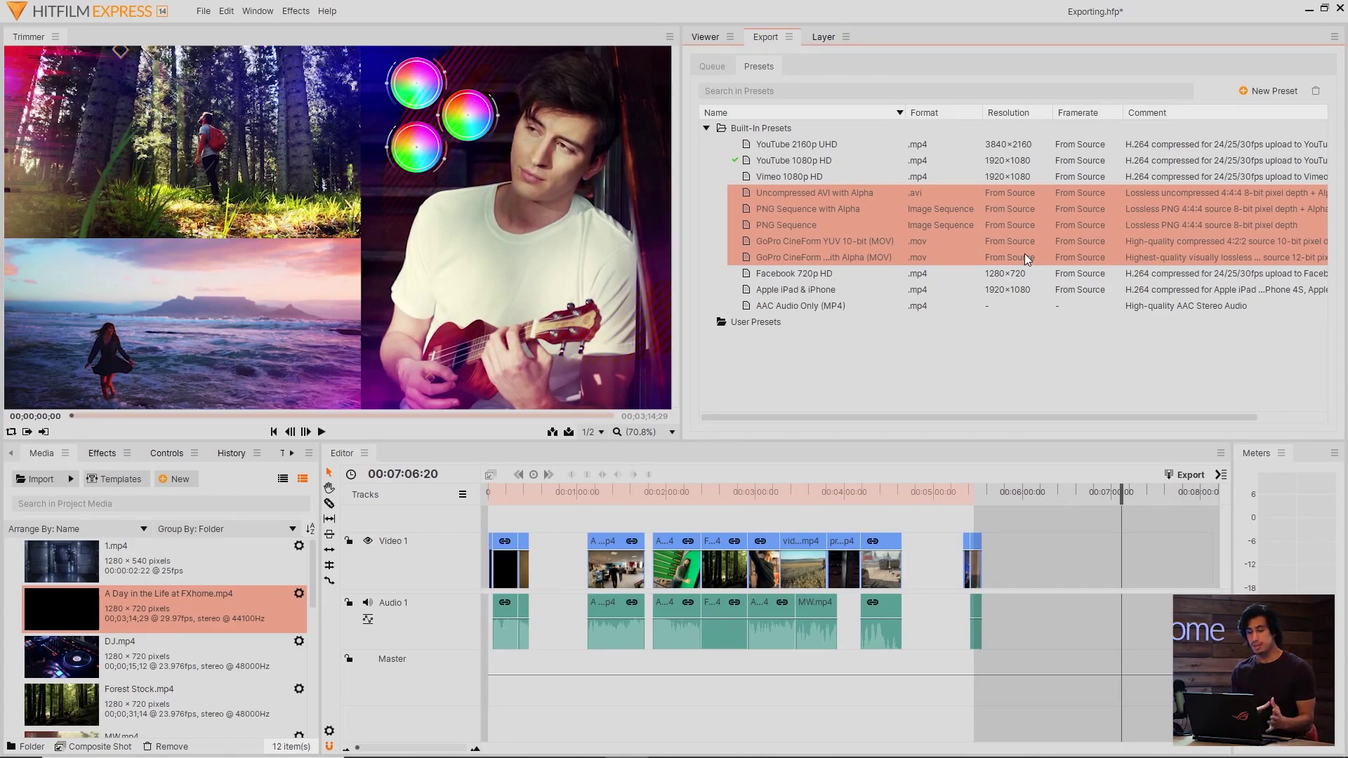
{"action": "left_click", "coordinate": [849, 166]}
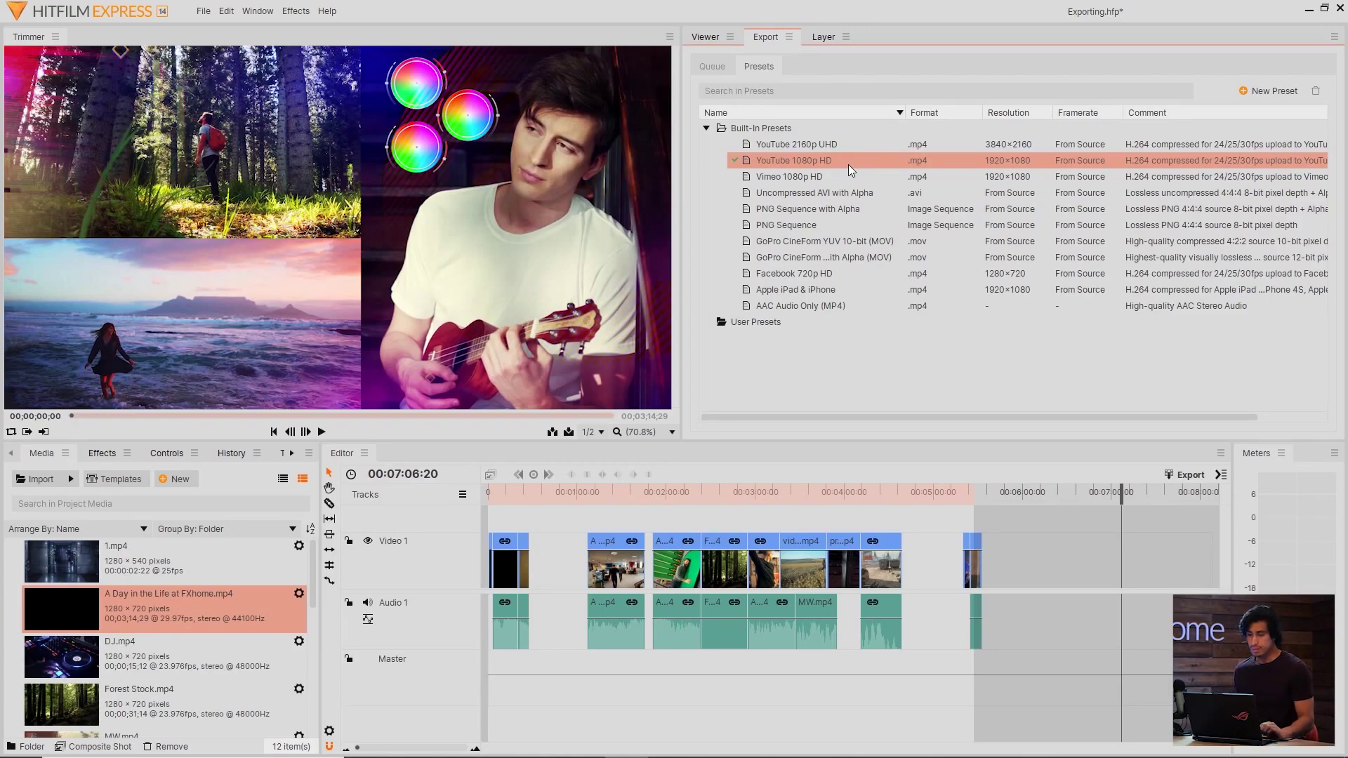
- Edit the YouTube 1080p HD preset and rename it to Instagram
{"action": "right_click", "coordinate": [847, 163]}
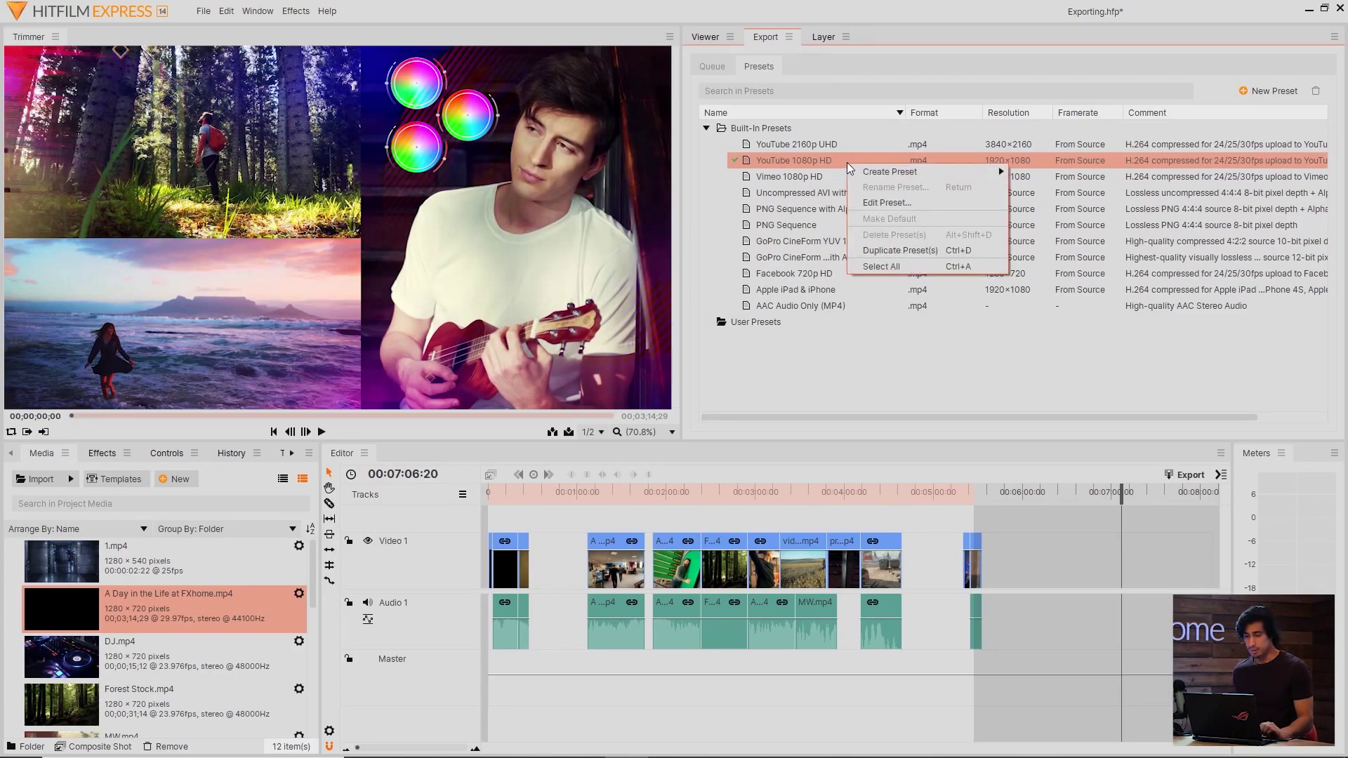
{"action": "left_click", "coordinate": [880, 205]}
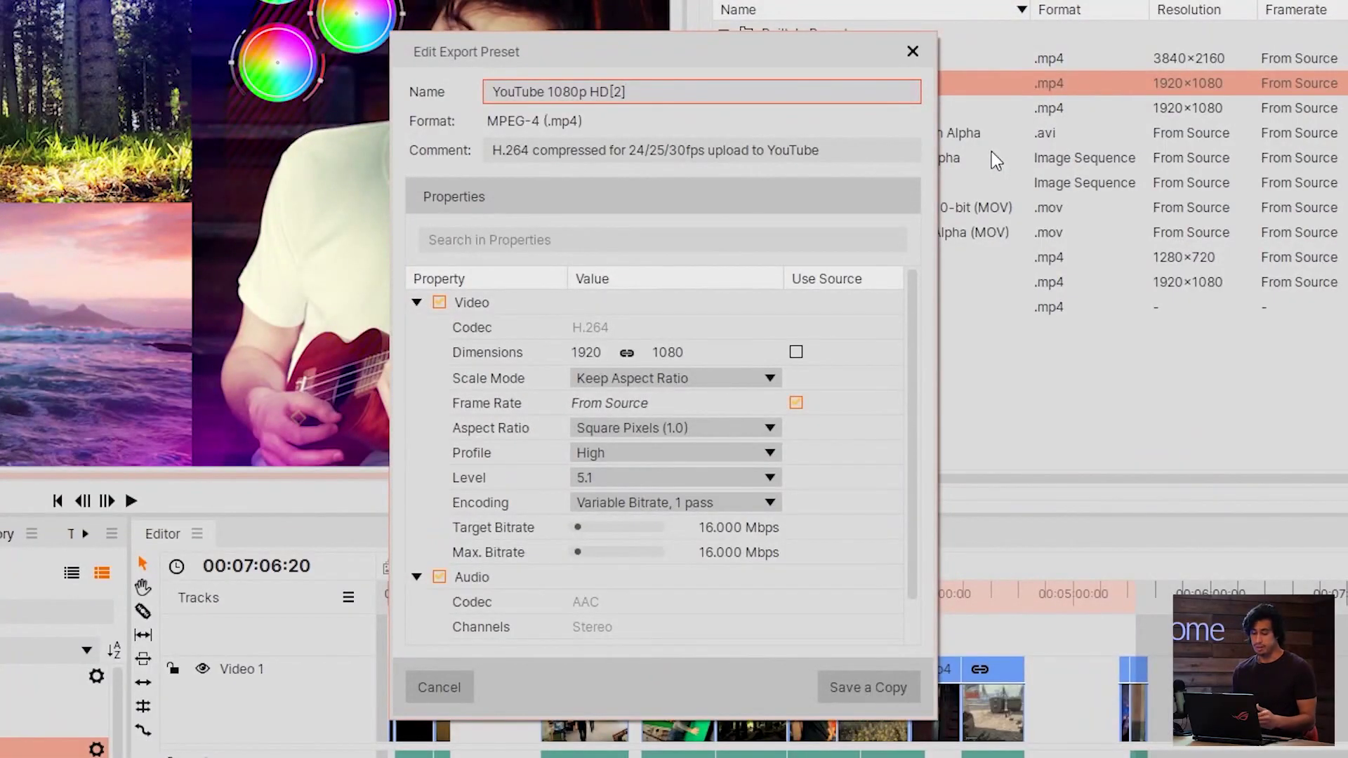
{"action": "key", "text": "BackSpace"}
{"action": "key", "text": "BackSpace"}
{"action": "key", "text": "BackSpace"}
{"action": "key", "text": "BackSpace"}
{"action": "key", "text": "BackSpace"}
{"action": "key", "text": "BackSpace"}
{"action": "key", "text": "BackSpace"}
{"action": "key", "text": "BackSpace"}
{"action": "key", "text": "BackSpace"}
{"action": "key", "text": "BackSpace"}
{"action": "key", "text": "BackSpace"}
{"action": "key", "text": "BackSpace"}
{"action": "key", "text": "BackSpace"}
{"action": "key", "text": "BackSpace"}
{"action": "key", "text": "BackSpace"}
{"action": "key", "text": "BackSpace"}
{"action": "key", "text": "BackSpace"}
{"action": "key", "text": "BackSpace"}
{"action": "key", "text": "BackSpace"}
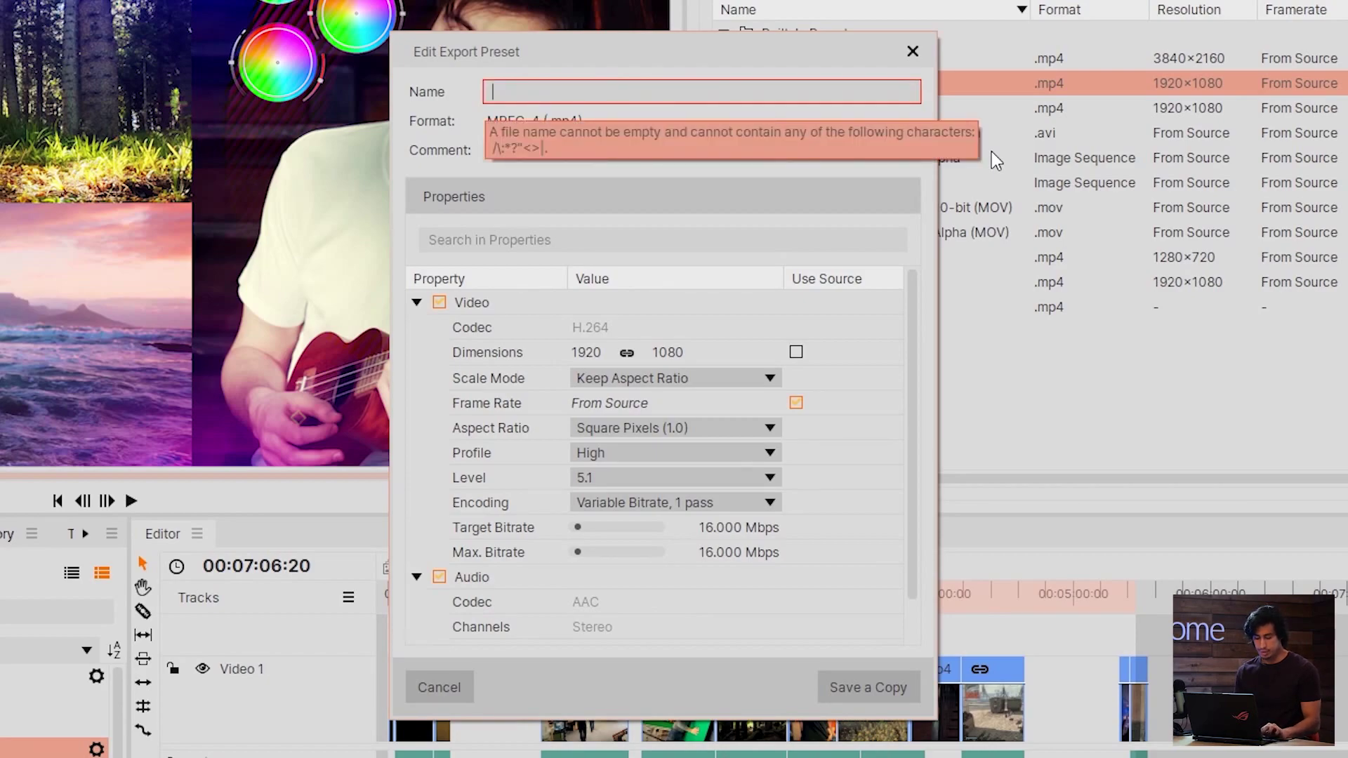
{"action": "type", "text": "Instagram"}
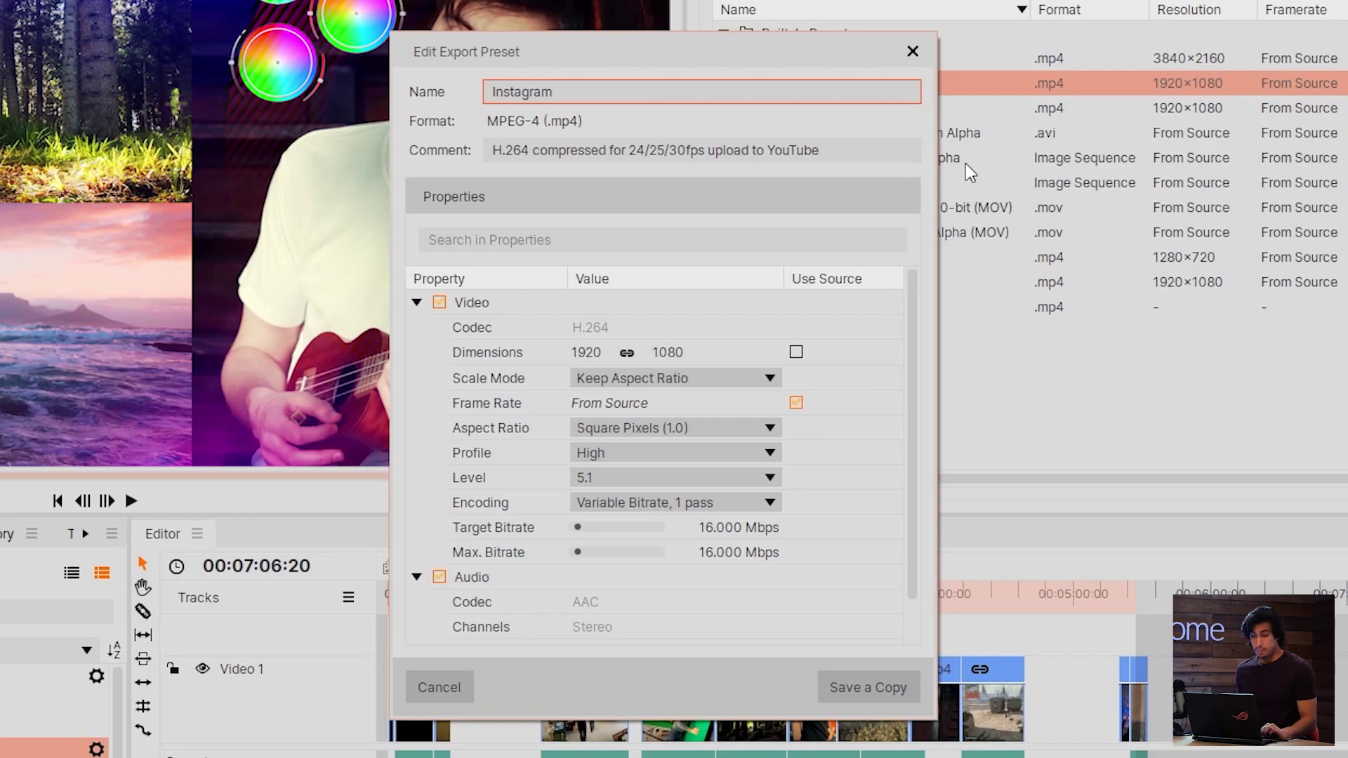
- Unlink the dimensions, set the width to 1080, and save it as a copy
{"action": "left_click_drag", "start_coordinate": [915, 313], "coordinate": [915, 326]}
{"action": "scroll", "coordinate": [843, 340], "scroll_direction": "up", "scroll_amount": 1}
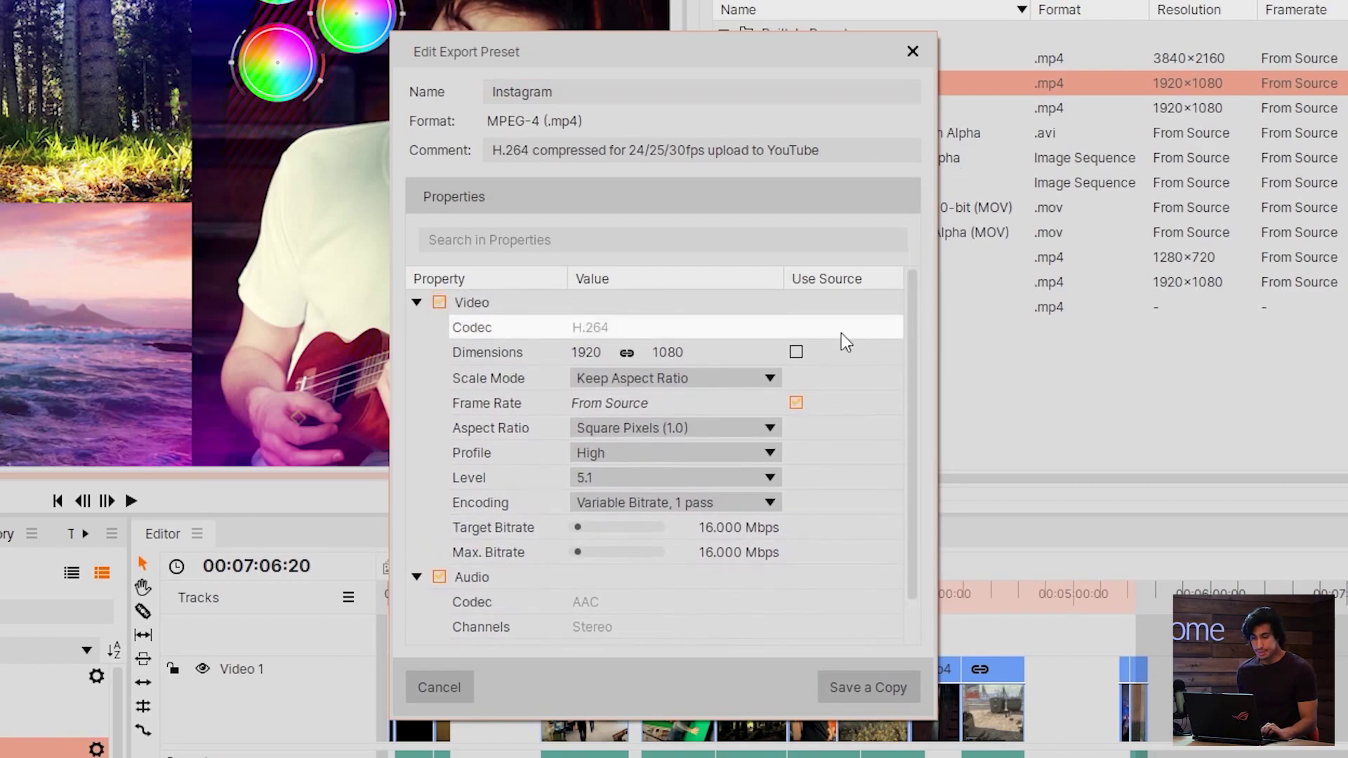
{"action": "left_click", "coordinate": [625, 355]}
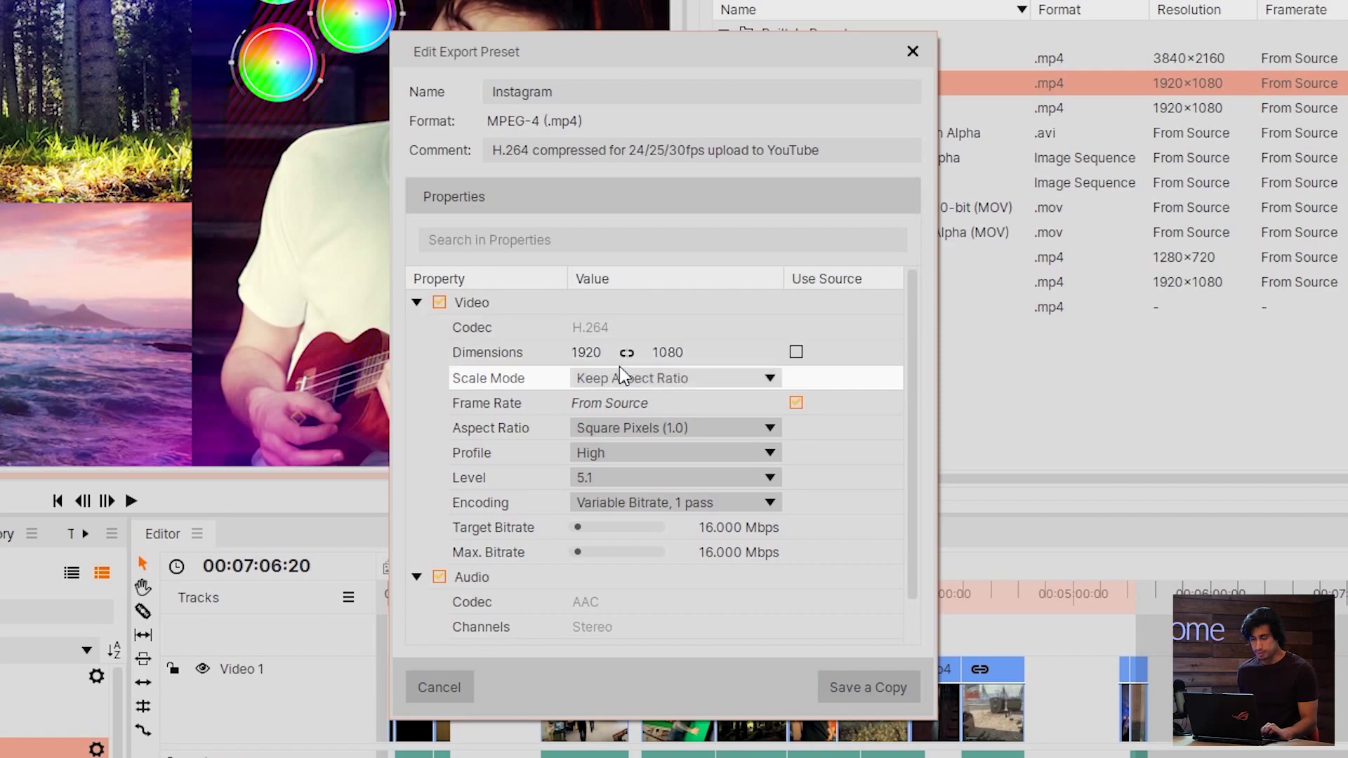
{"action": "left_click", "coordinate": [589, 353]}
{"action": "type", "text": "1080"}
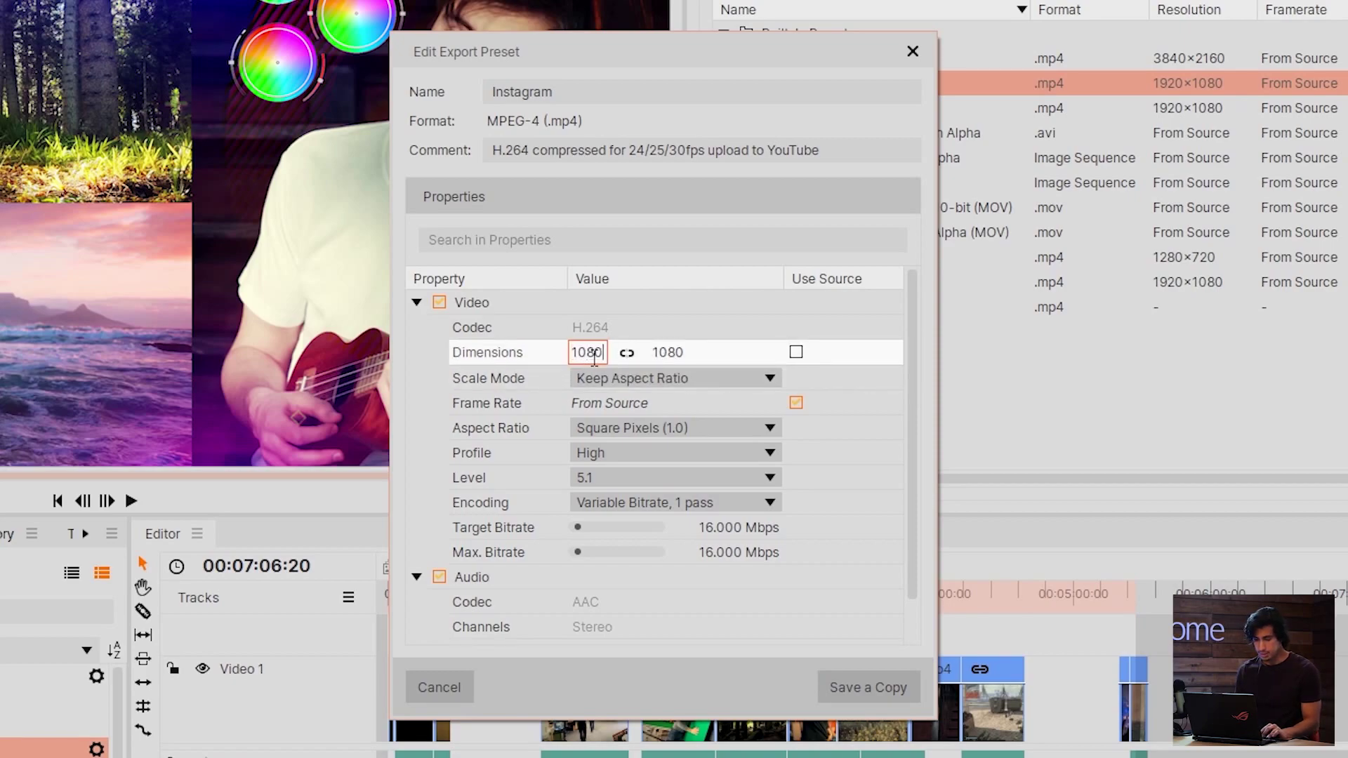
{"action": "key", "text": "Return"}
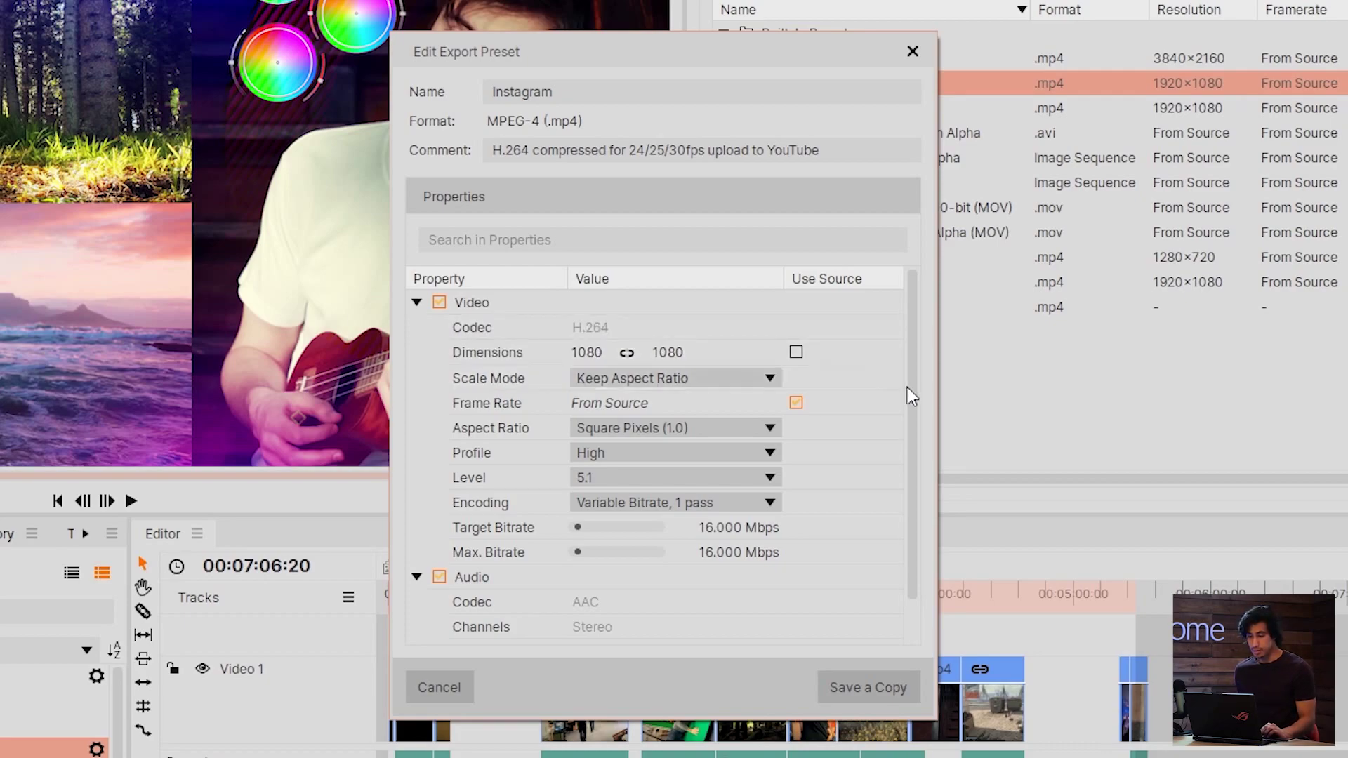
{"action": "scroll", "coordinate": [909, 389], "scroll_direction": "down", "scroll_amount": 1}
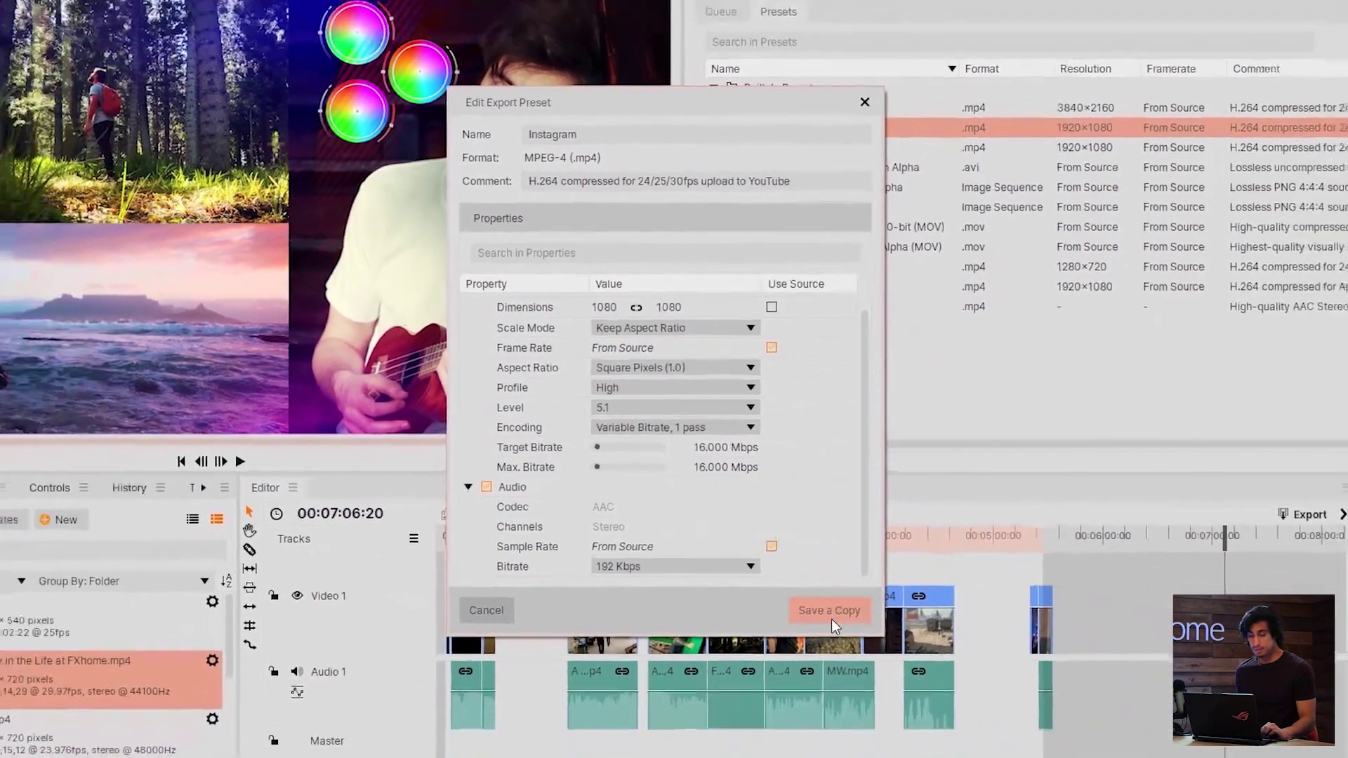
{"action": "left_click", "coordinate": [863, 677]}
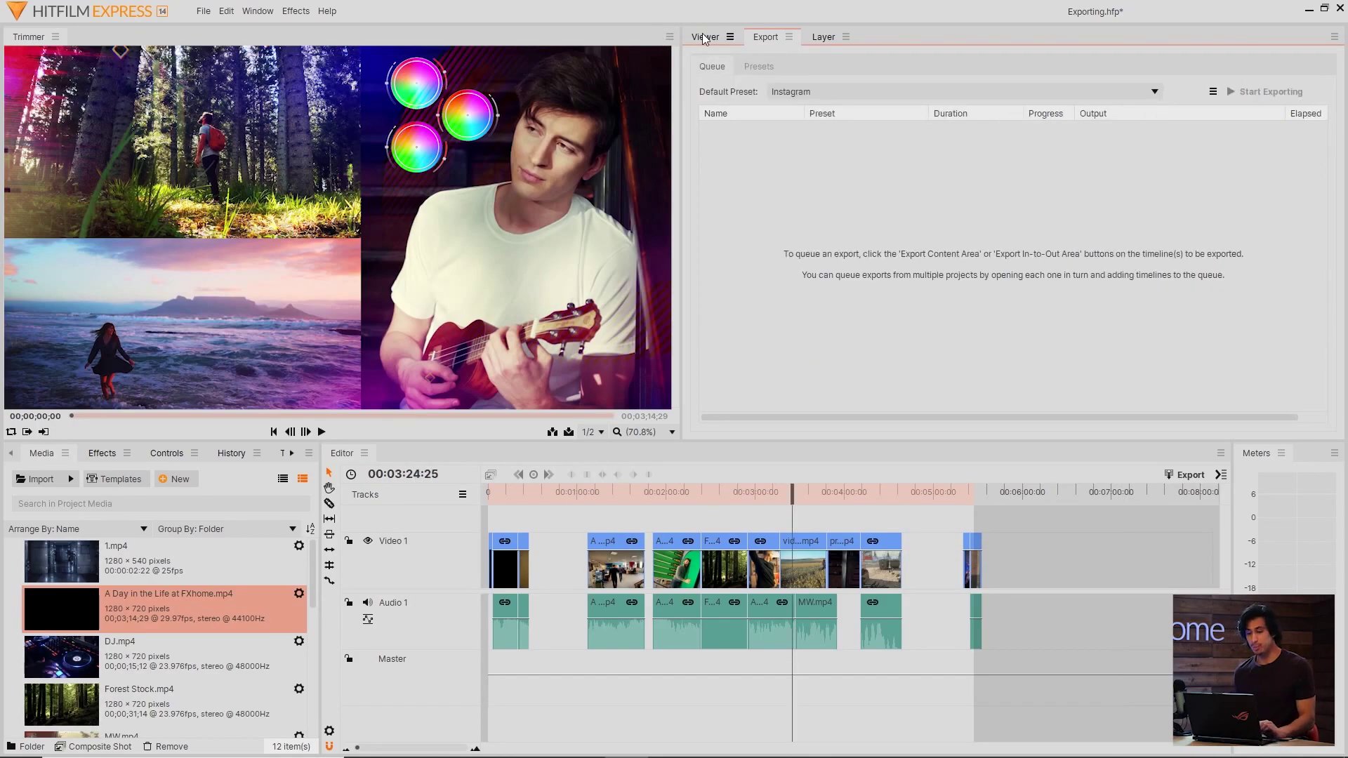
- Back on the timeline preview, set the project frame width to 1080 for a 1080×1080 square
{"action": "left_click", "coordinate": [705, 39]}
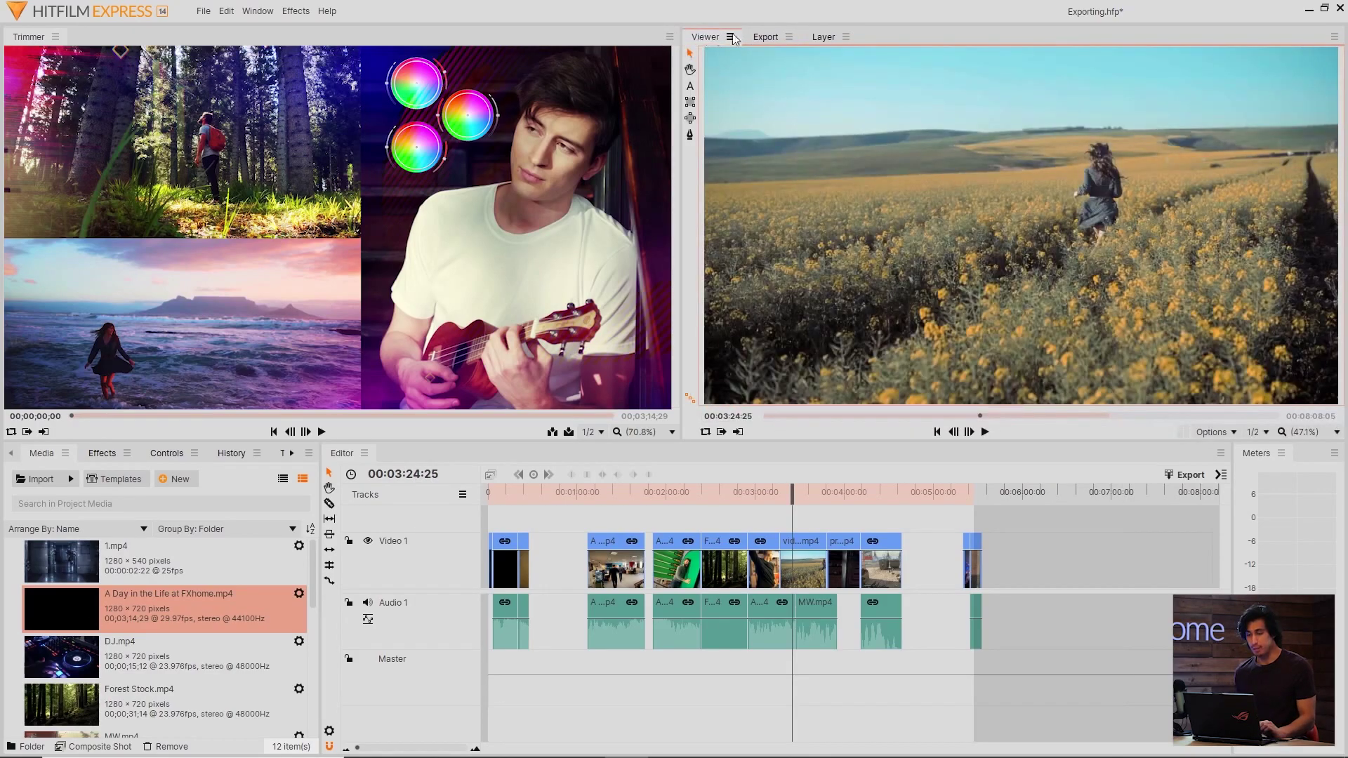
{"action": "mouse_move", "coordinate": [788, 497]}
{"action": "left_mouse_down"}
{"action": "mouse_move", "coordinate": [813, 493]}
{"action": "mouse_move", "coordinate": [787, 486]}
{"action": "left_mouse_up"}
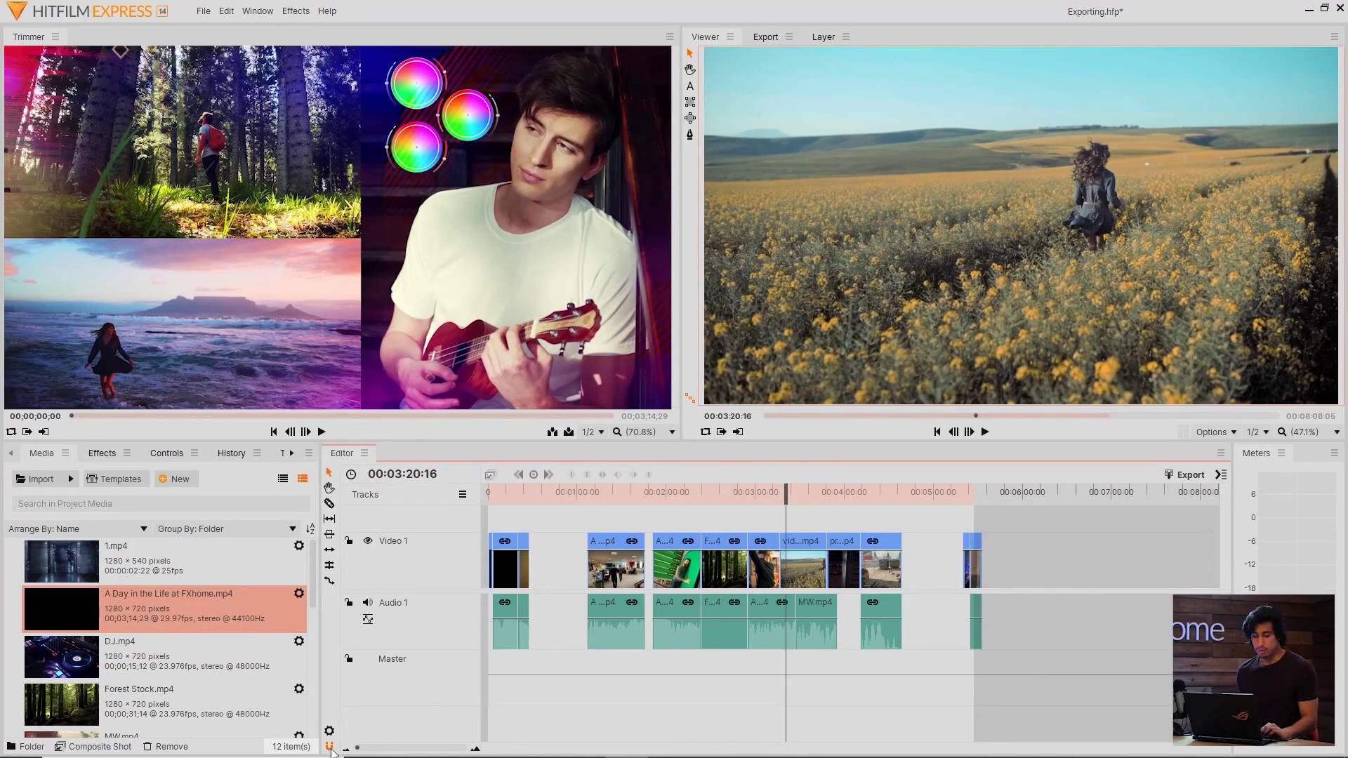
{"action": "left_click", "coordinate": [329, 731]}
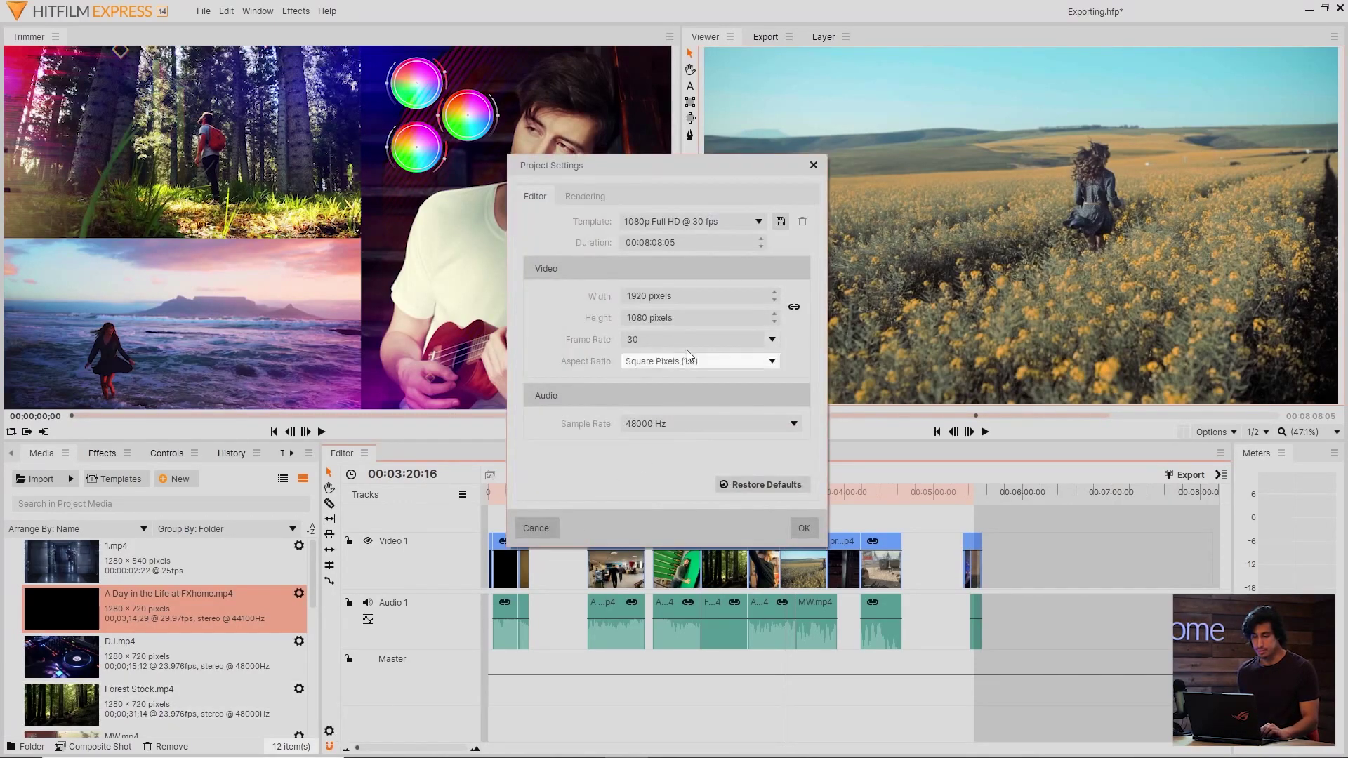
{"action": "left_click", "coordinate": [731, 295]}
{"action": "type", "text": "1080"}
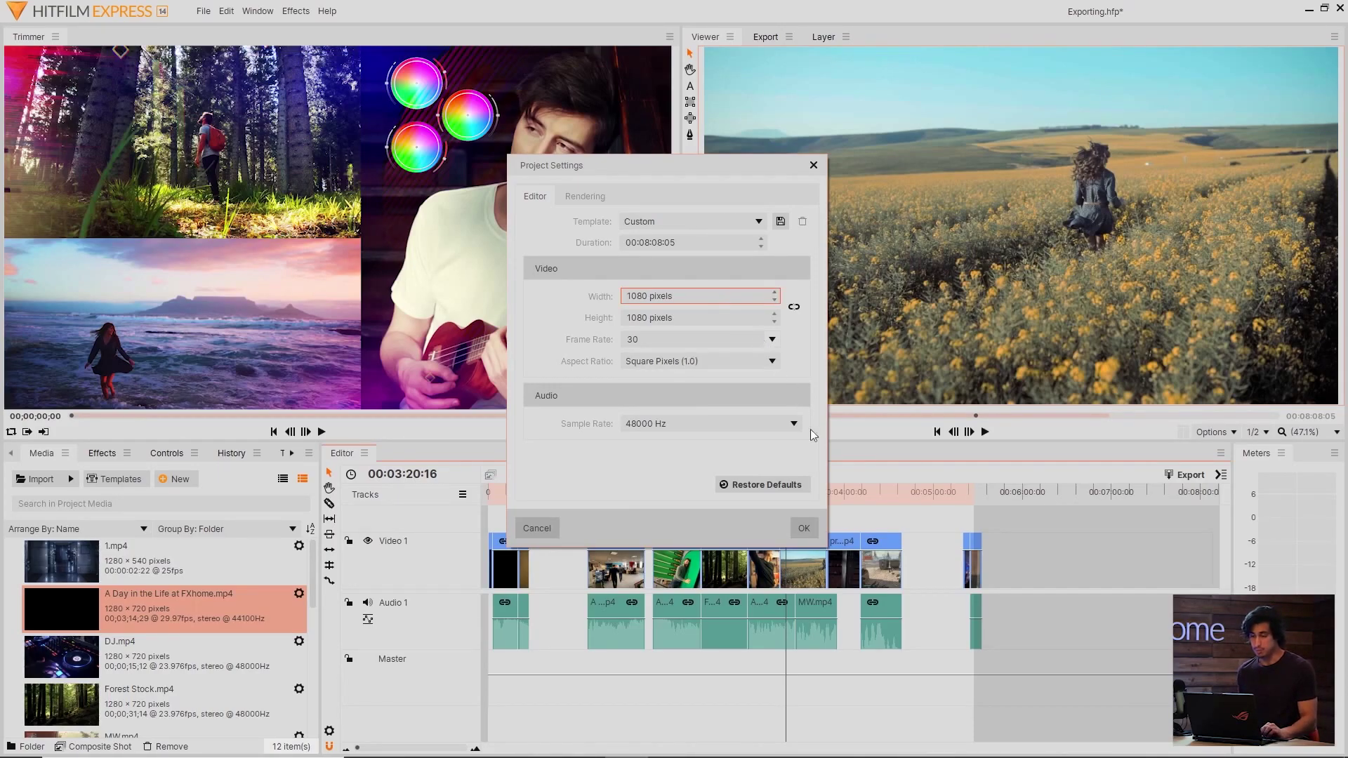
{"action": "left_click", "coordinate": [804, 528]}
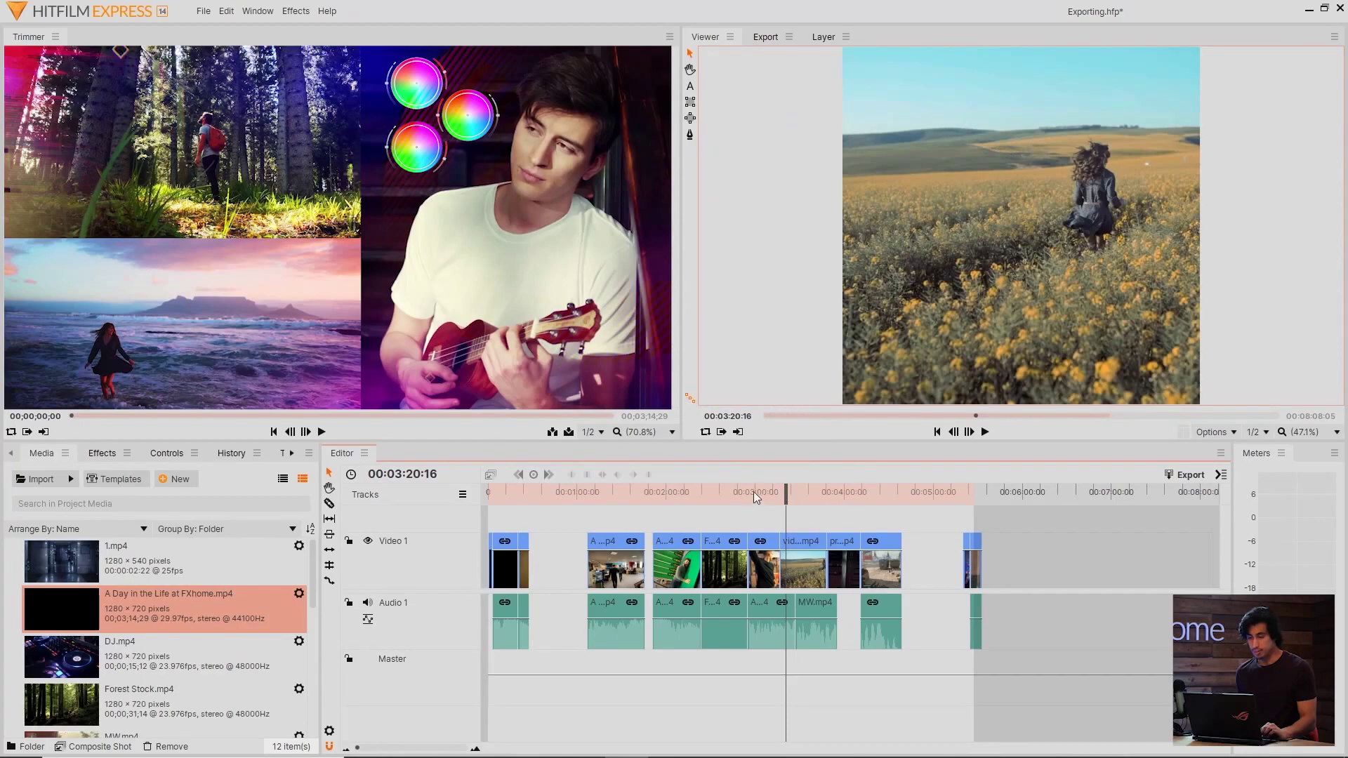
- Scrub the playhead to 00:02:27:18 and show the export queue
{"action": "left_click", "coordinate": [710, 494]}
{"action": "left_click_drag", "start_coordinate": [697, 494], "coordinate": [707, 494]}
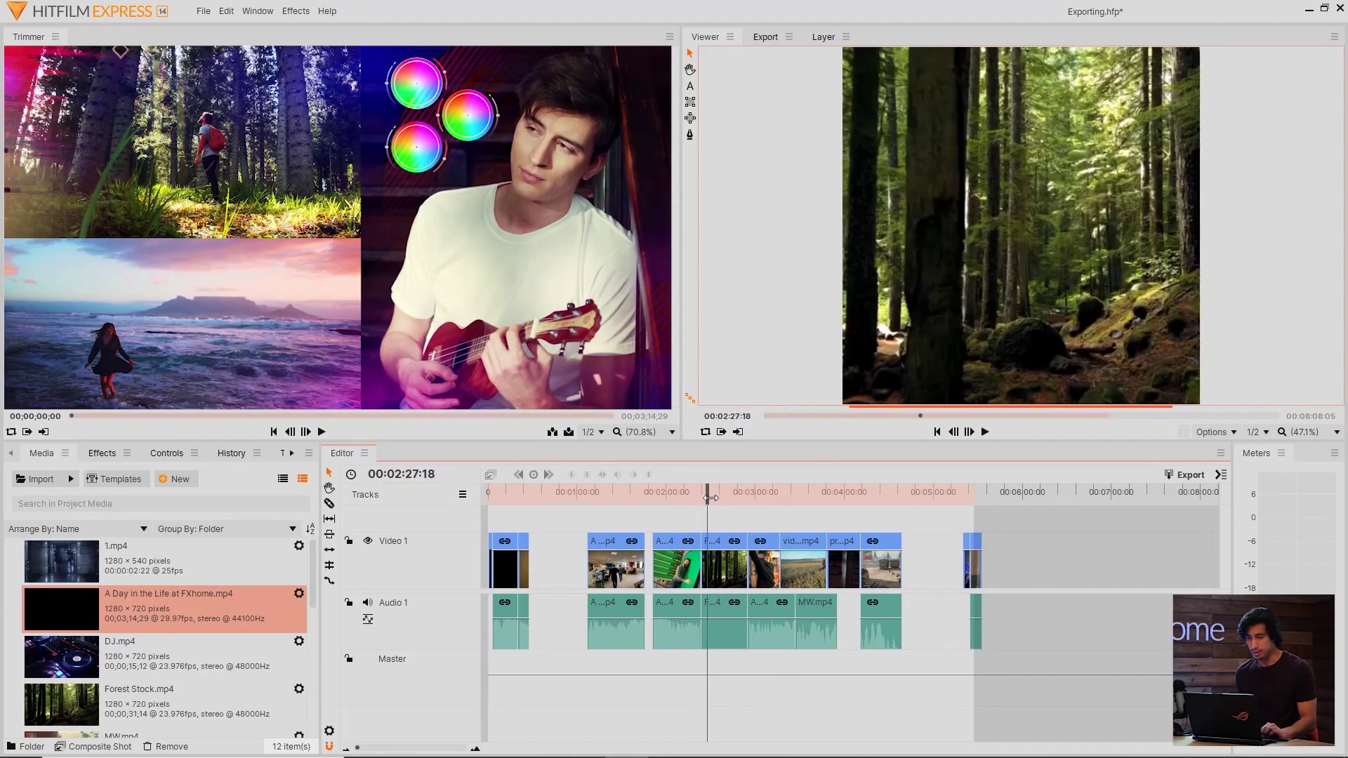
{"action": "left_click", "coordinate": [769, 43]}
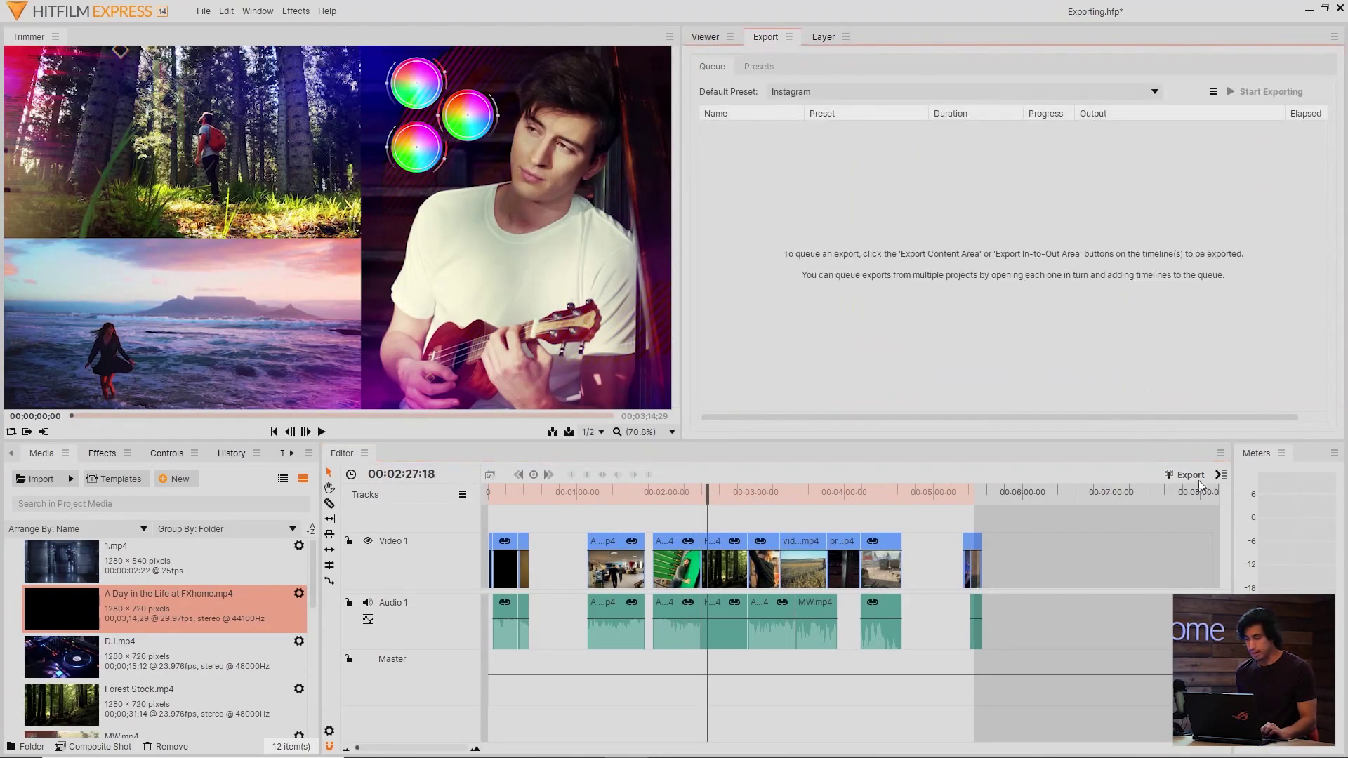
- Queue the full timeline with the Instagram preset and start exporting in the background
{"action": "left_click", "coordinate": [1220, 475]}
{"action": "left_click", "coordinate": [1219, 507]}
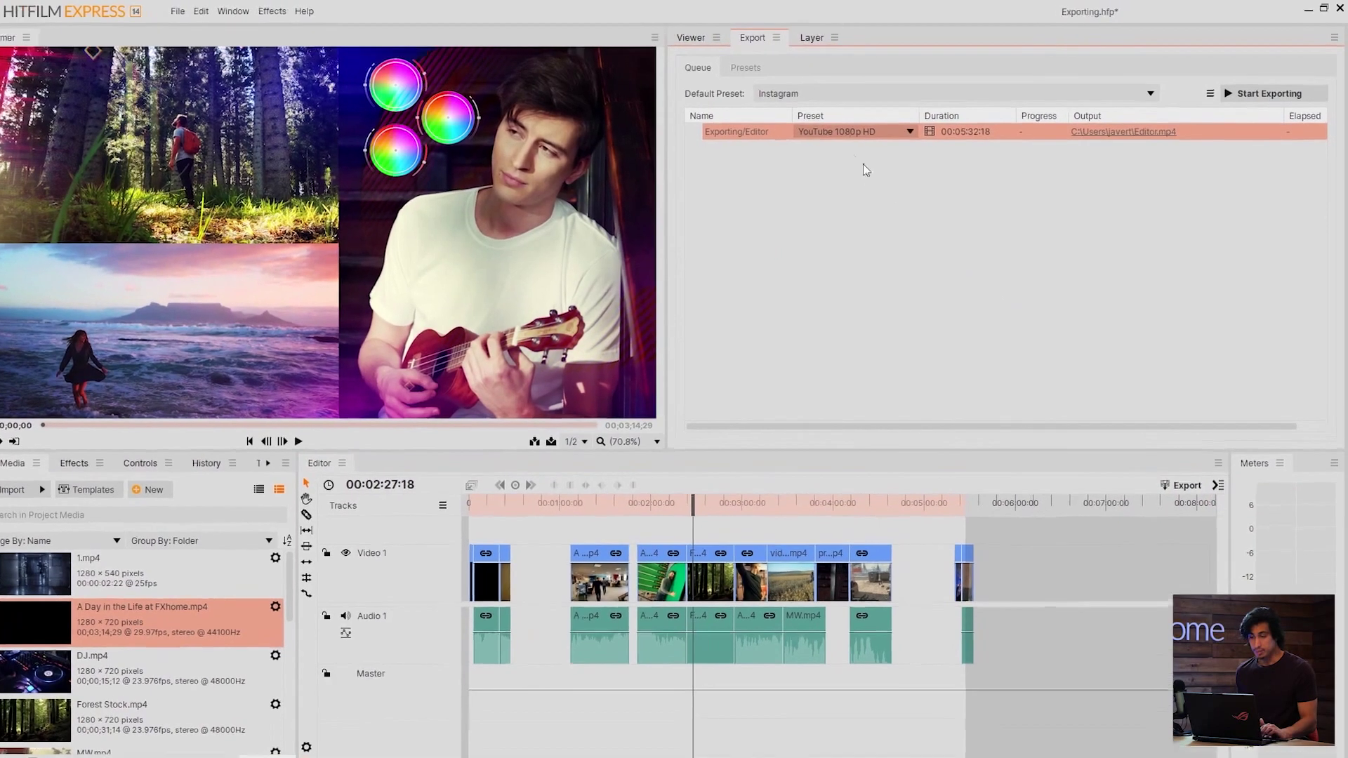
{"action": "left_click", "coordinate": [863, 128]}
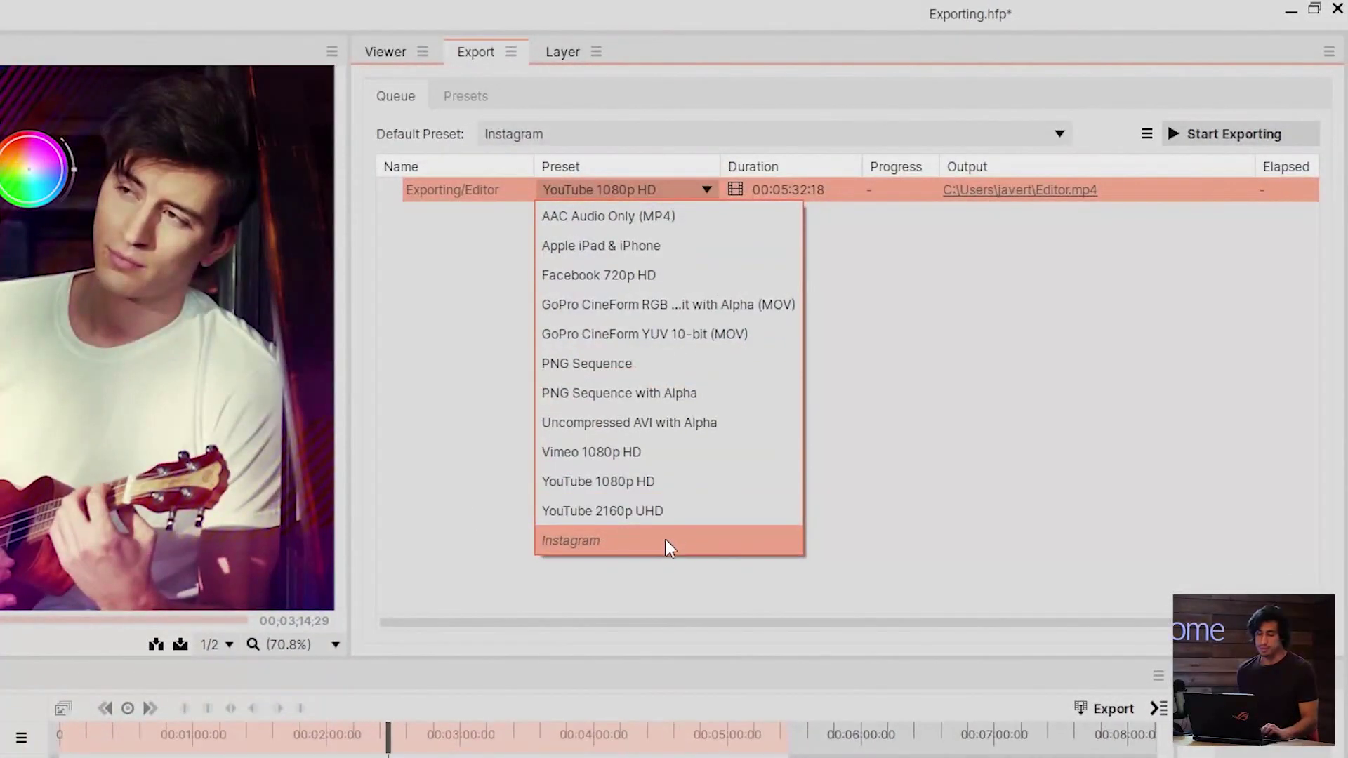
{"action": "left_click", "coordinate": [667, 542]}
{"action": "left_click", "coordinate": [1242, 137]}
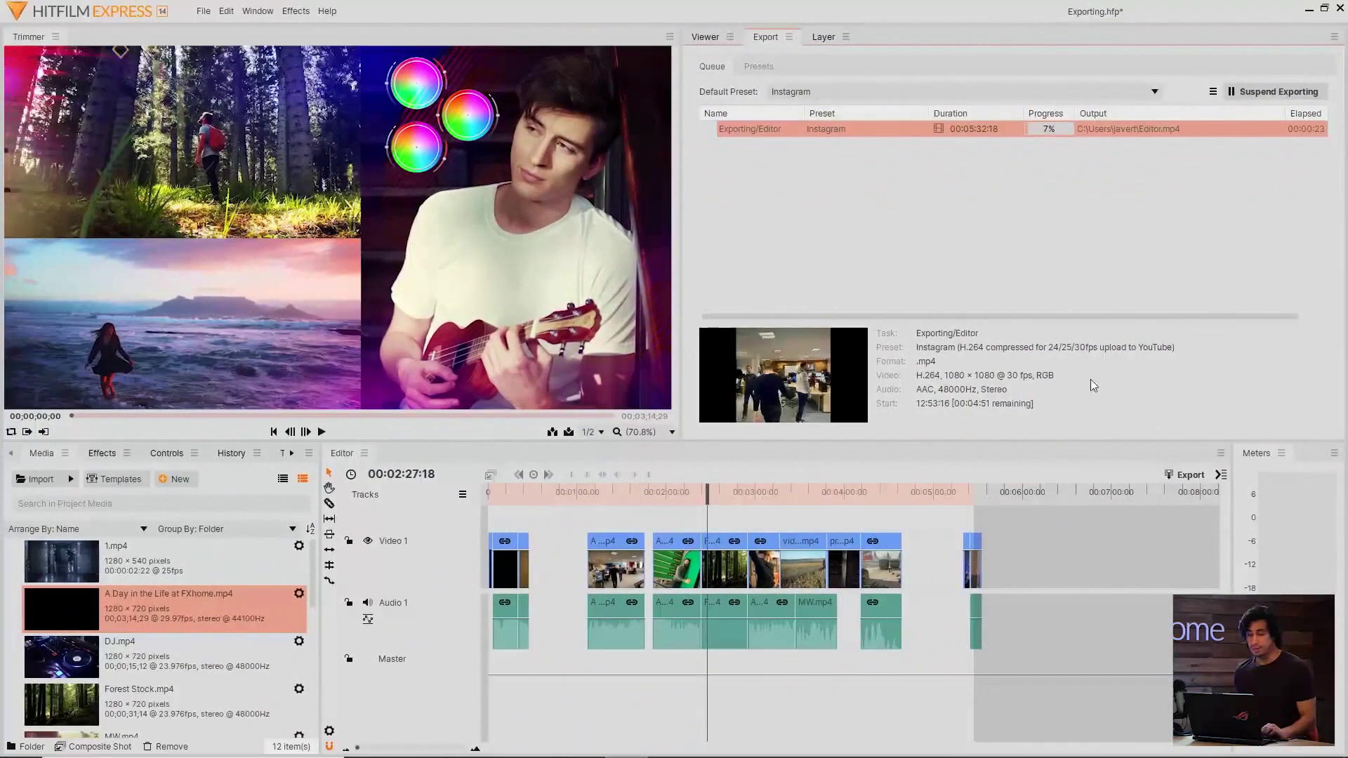
- While exporting, trim the clip's start to 00:03:04:00 and bring up the export presets list
{"action": "left_click", "coordinate": [705, 39]}
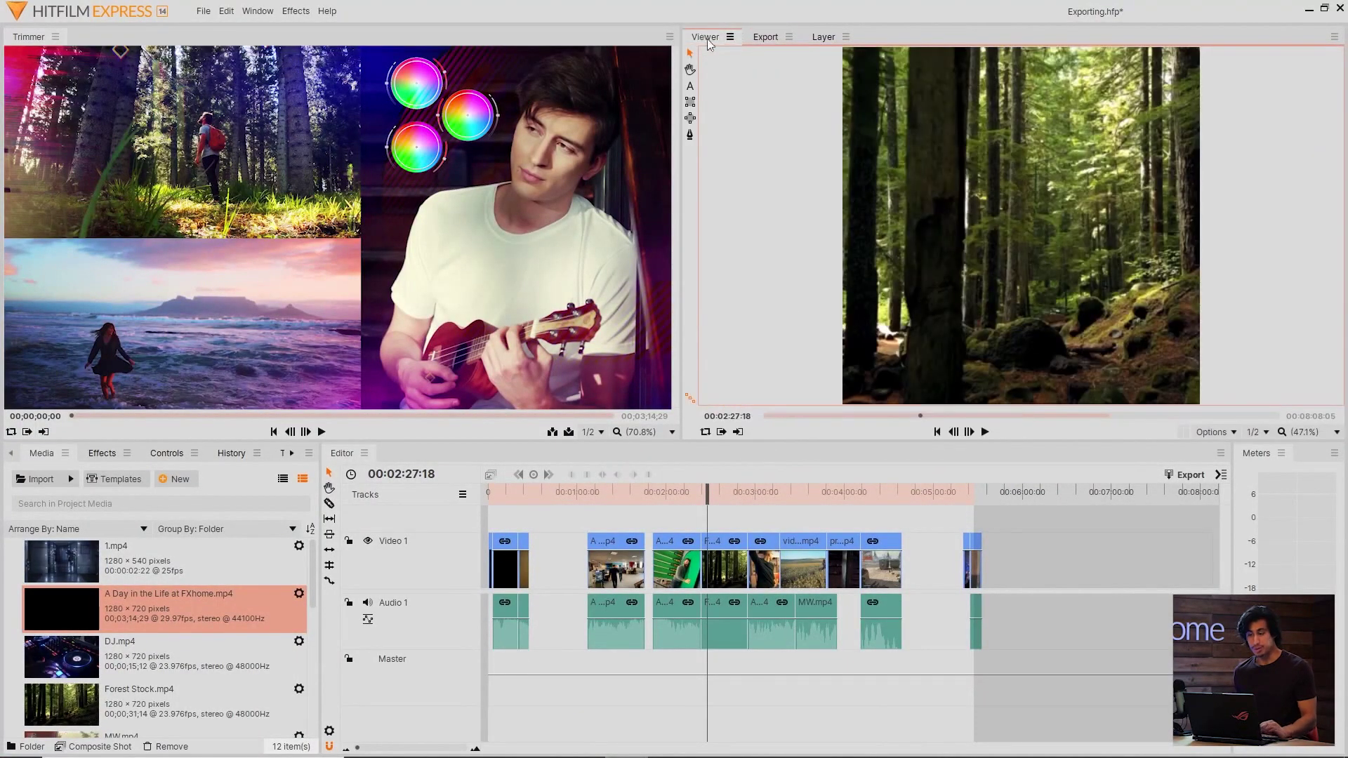
{"action": "left_click_drag", "start_coordinate": [721, 488], "coordinate": [761, 490]}
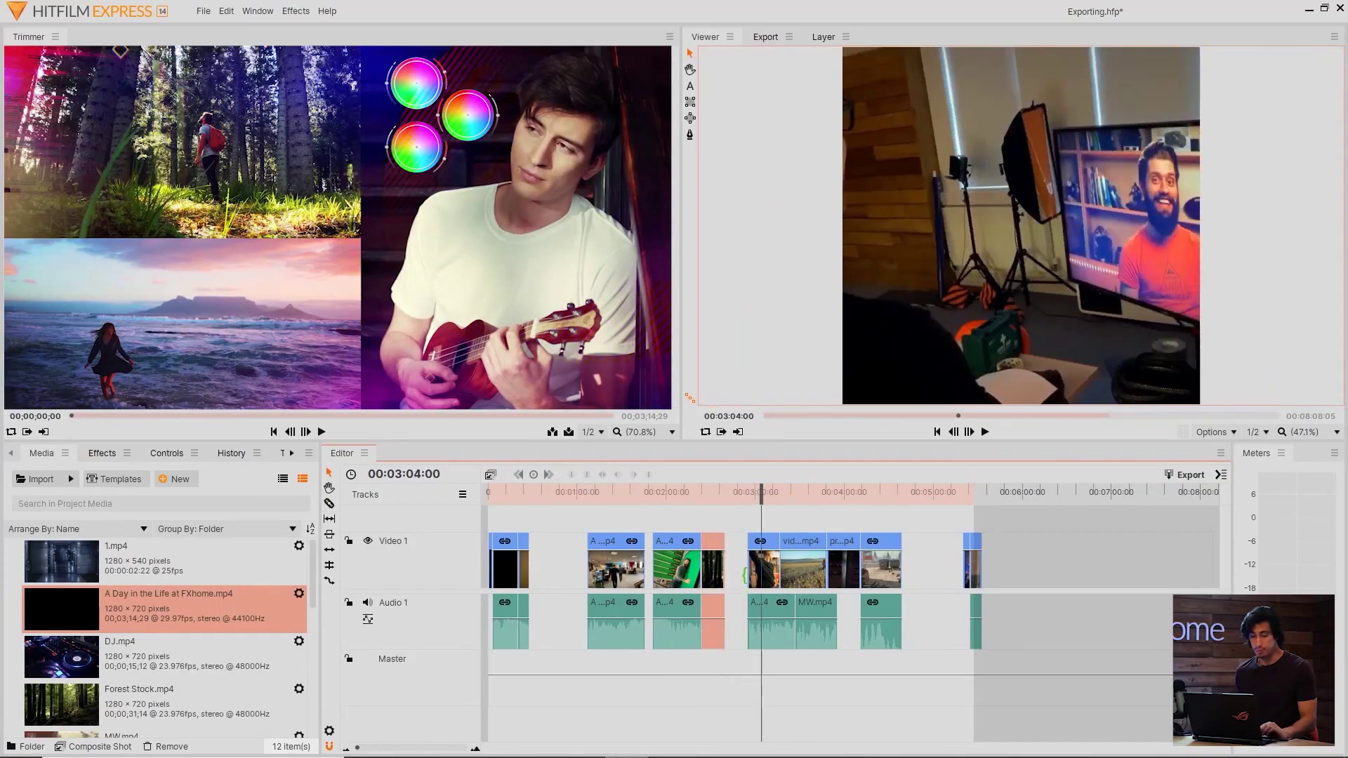
{"action": "left_click_drag", "start_coordinate": [748, 576], "coordinate": [762, 576]}
{"action": "left_click_drag", "start_coordinate": [765, 489], "coordinate": [781, 490]}
{"action": "left_click", "coordinate": [765, 37]}
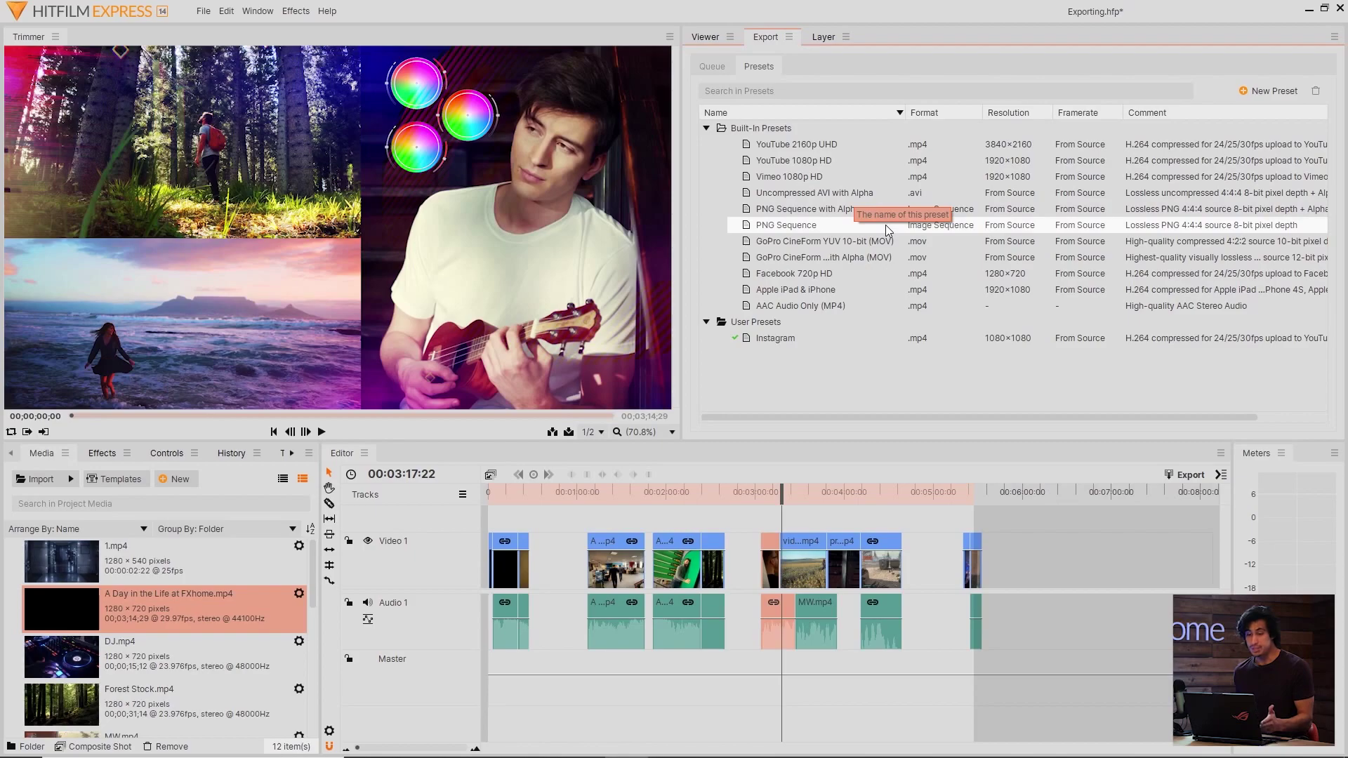
- Select the GoPro CineForm alpha preset and narrow the preset Name column
{"action": "left_click", "coordinate": [874, 257]}
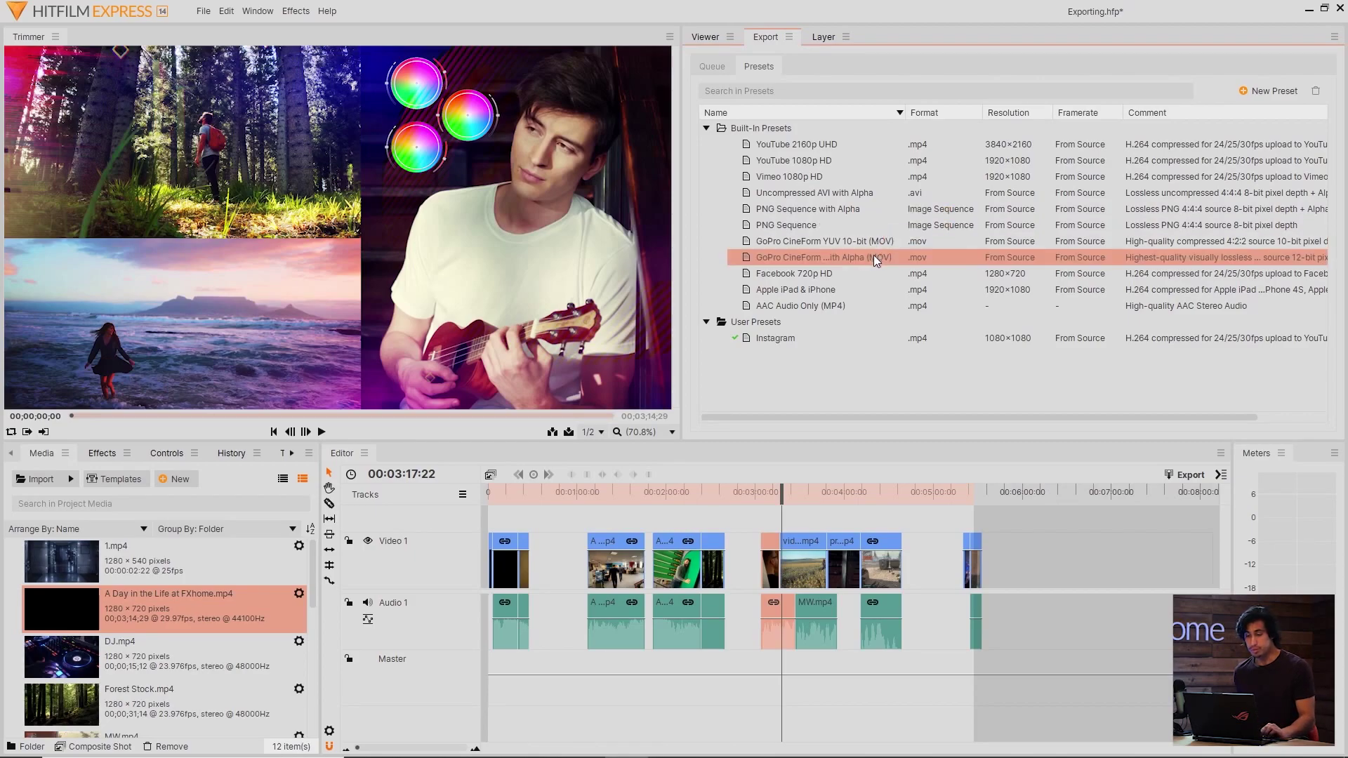
{"action": "left_click_drag", "start_coordinate": [904, 111], "coordinate": [877, 106]}
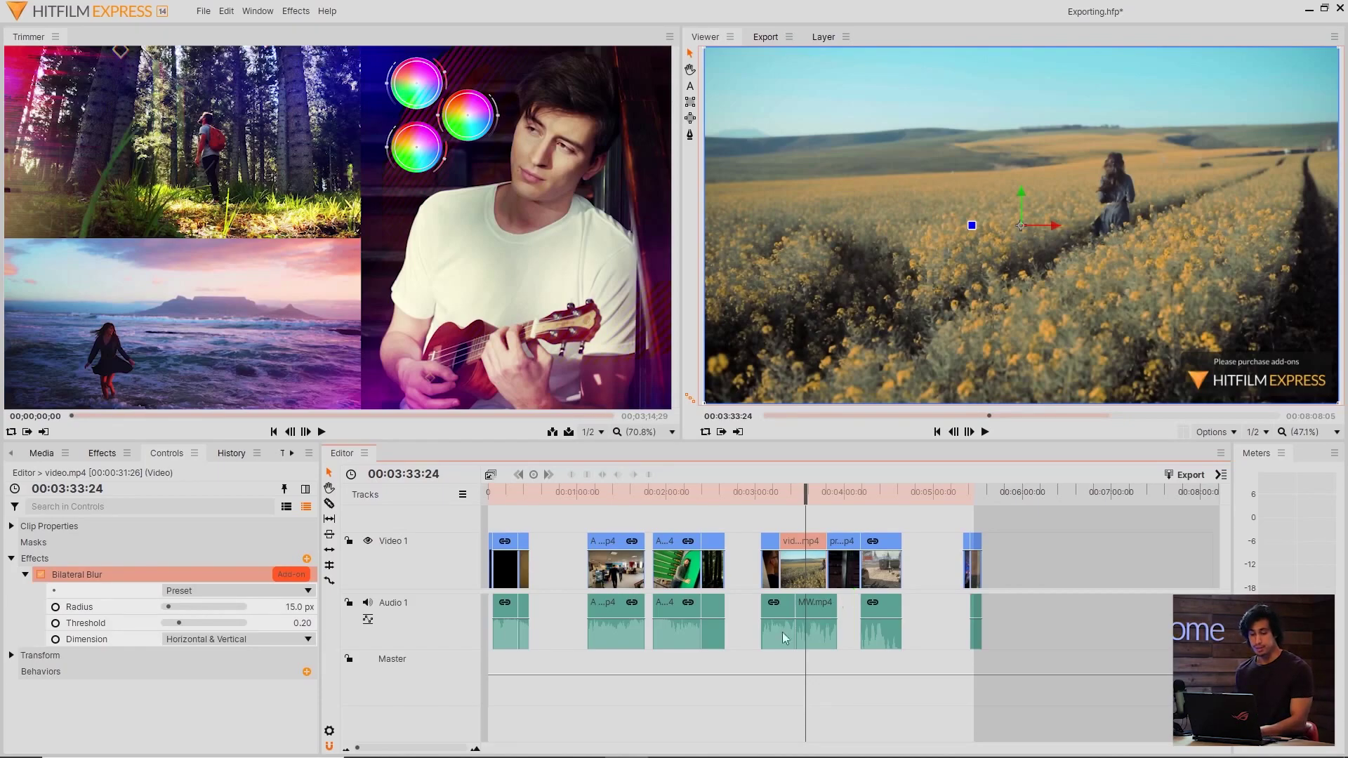
- Remove the Bilateral Blur effect from the field clip to clear the watermark
{"action": "left_click", "coordinate": [130, 588]}
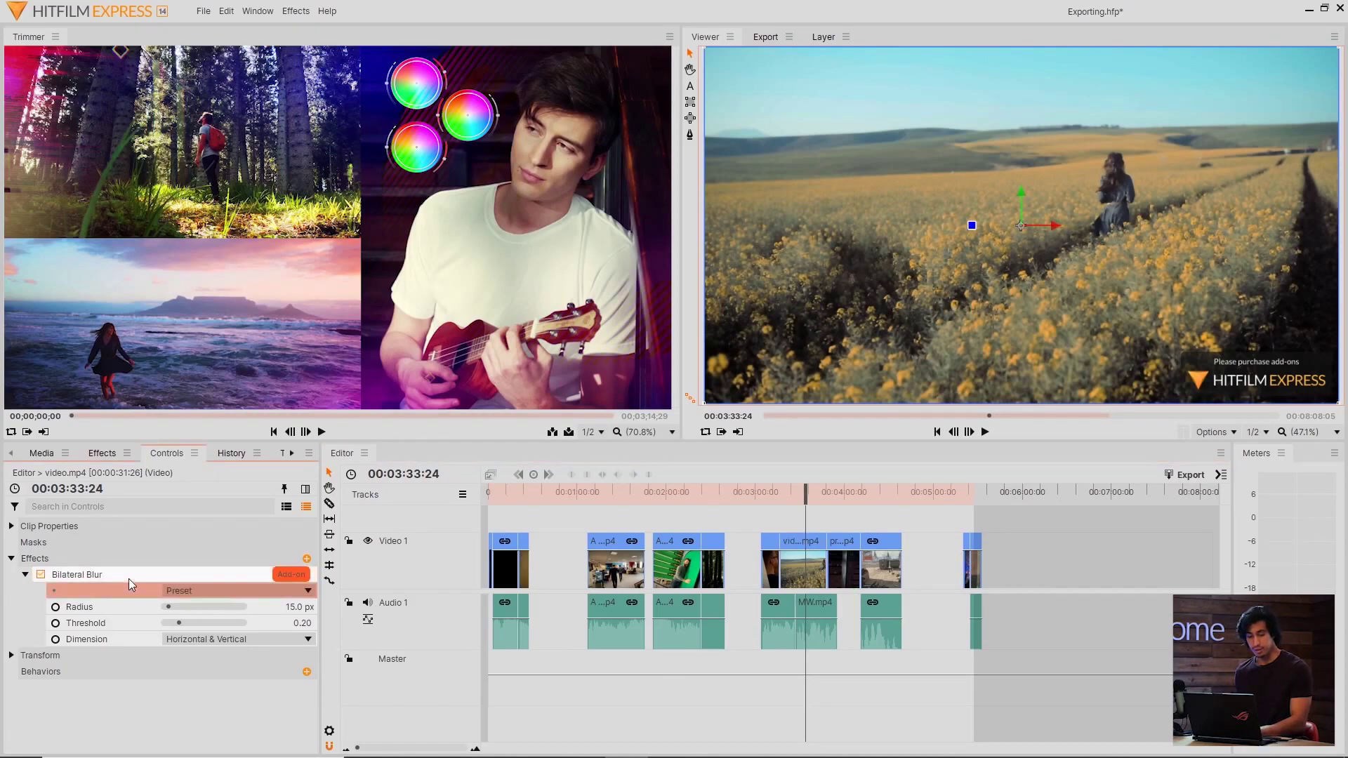
{"action": "left_click", "coordinate": [129, 580]}
{"action": "right_click", "coordinate": [129, 579]}
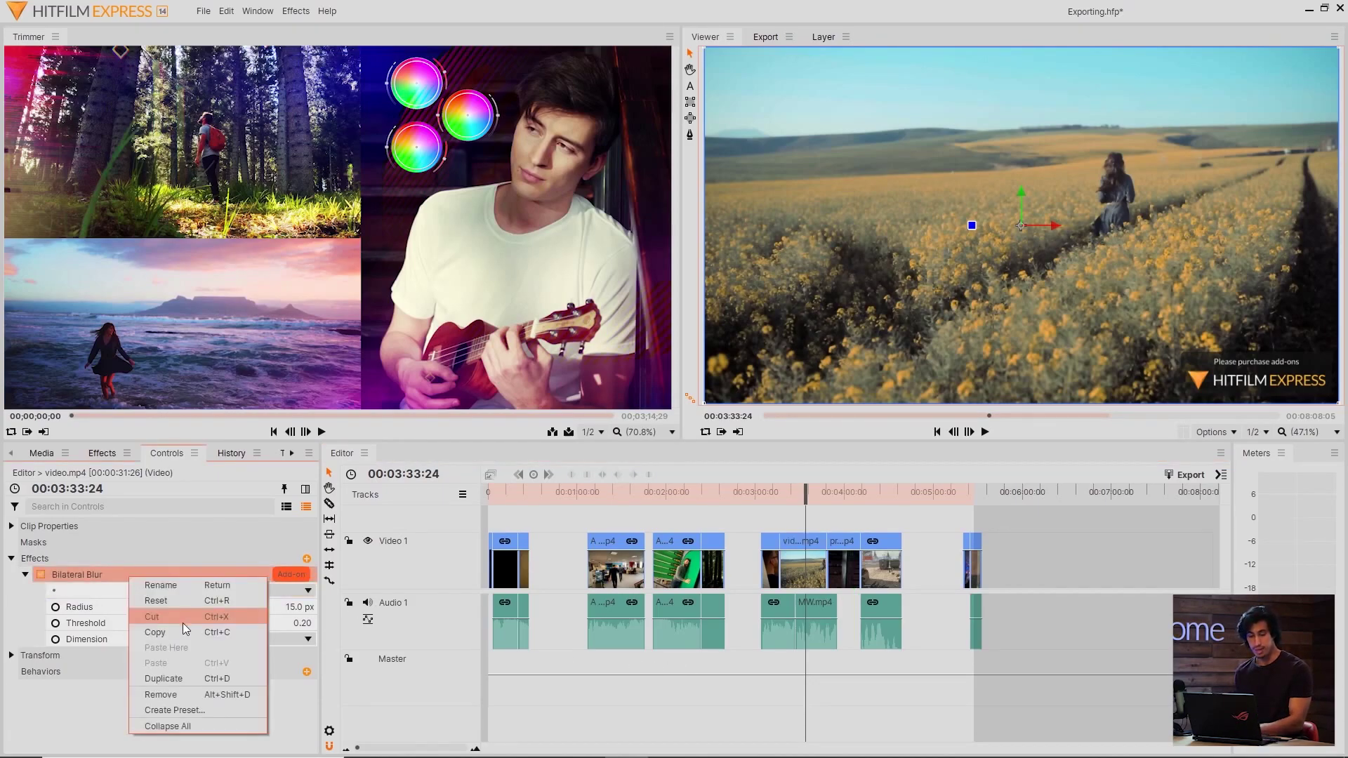
{"action": "left_click", "coordinate": [186, 695]}
{"action": "left_click", "coordinate": [791, 521]}
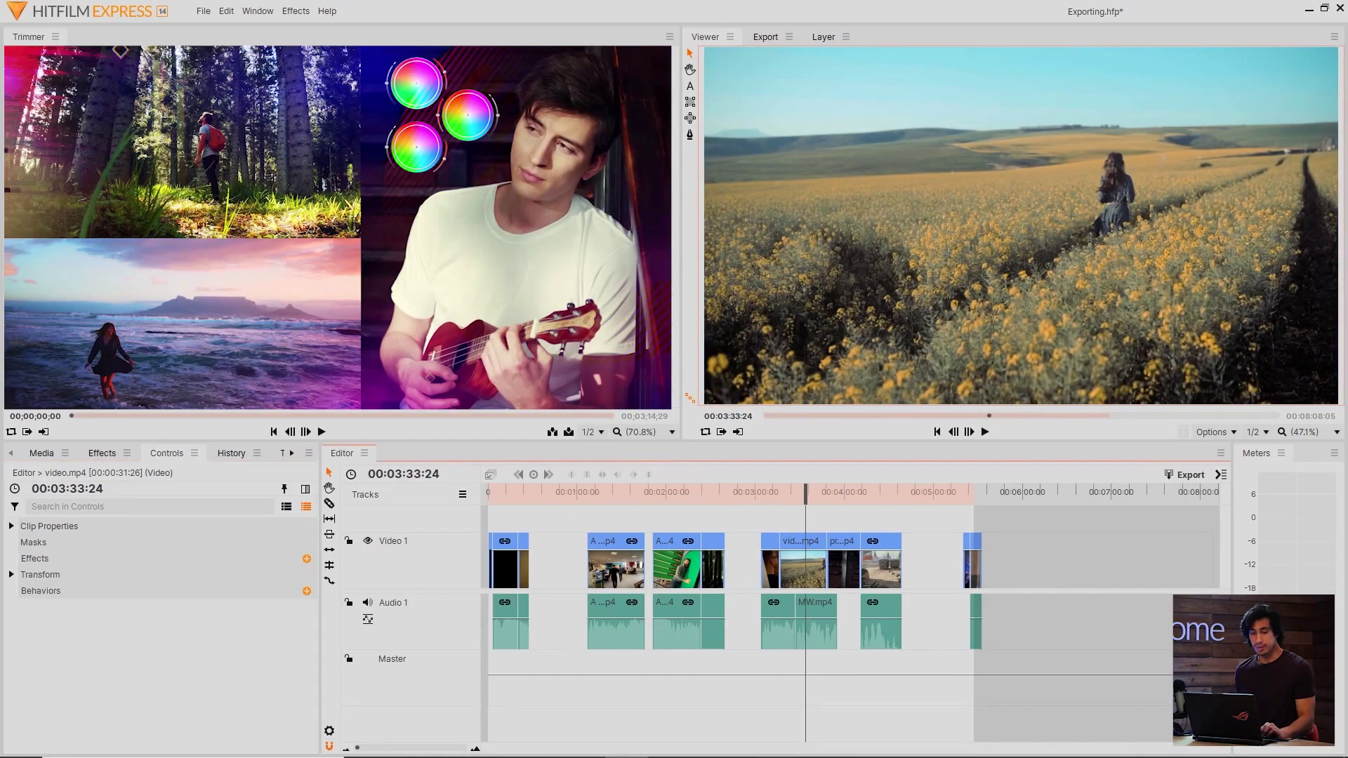
- Show the Activation page in File > Options
{"action": "left_click", "coordinate": [207, 12]}
{"action": "left_click", "coordinate": [231, 131]}
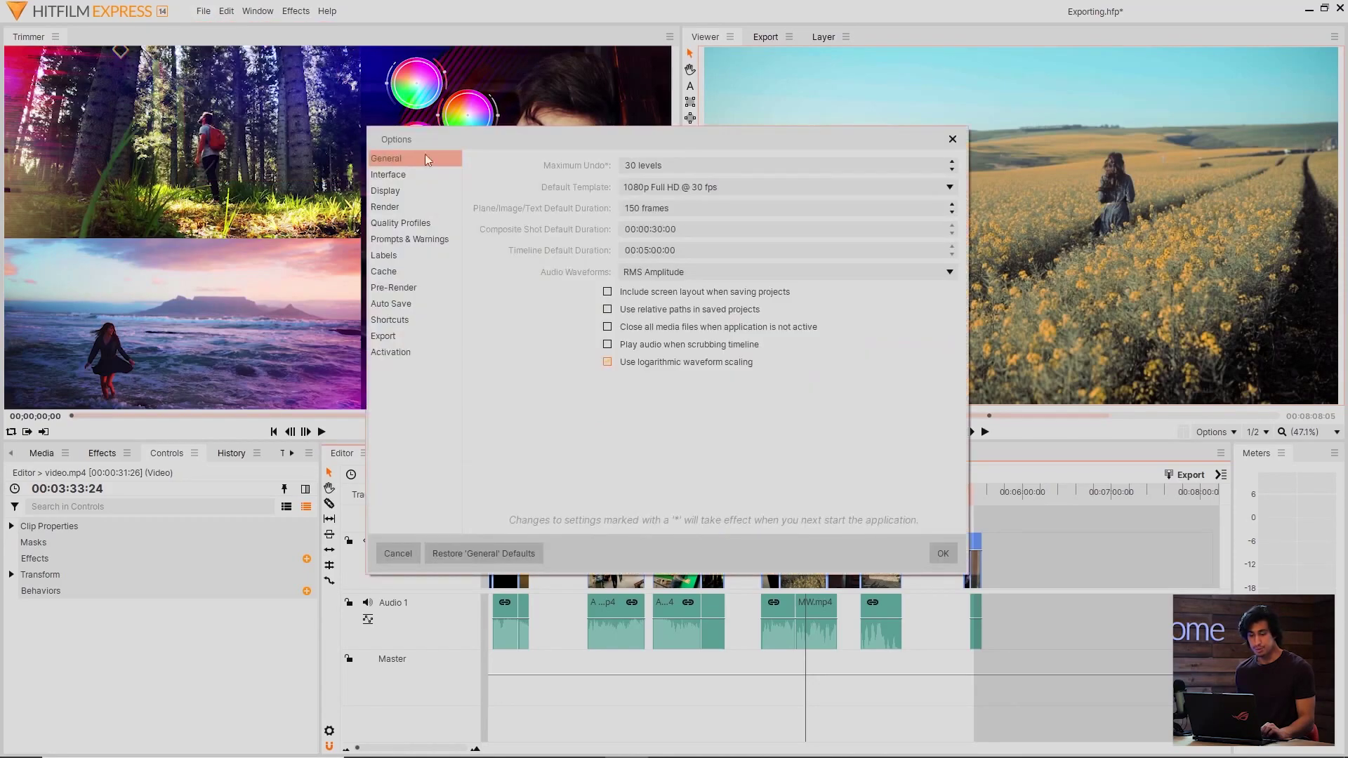
{"action": "left_click", "coordinate": [411, 358]}
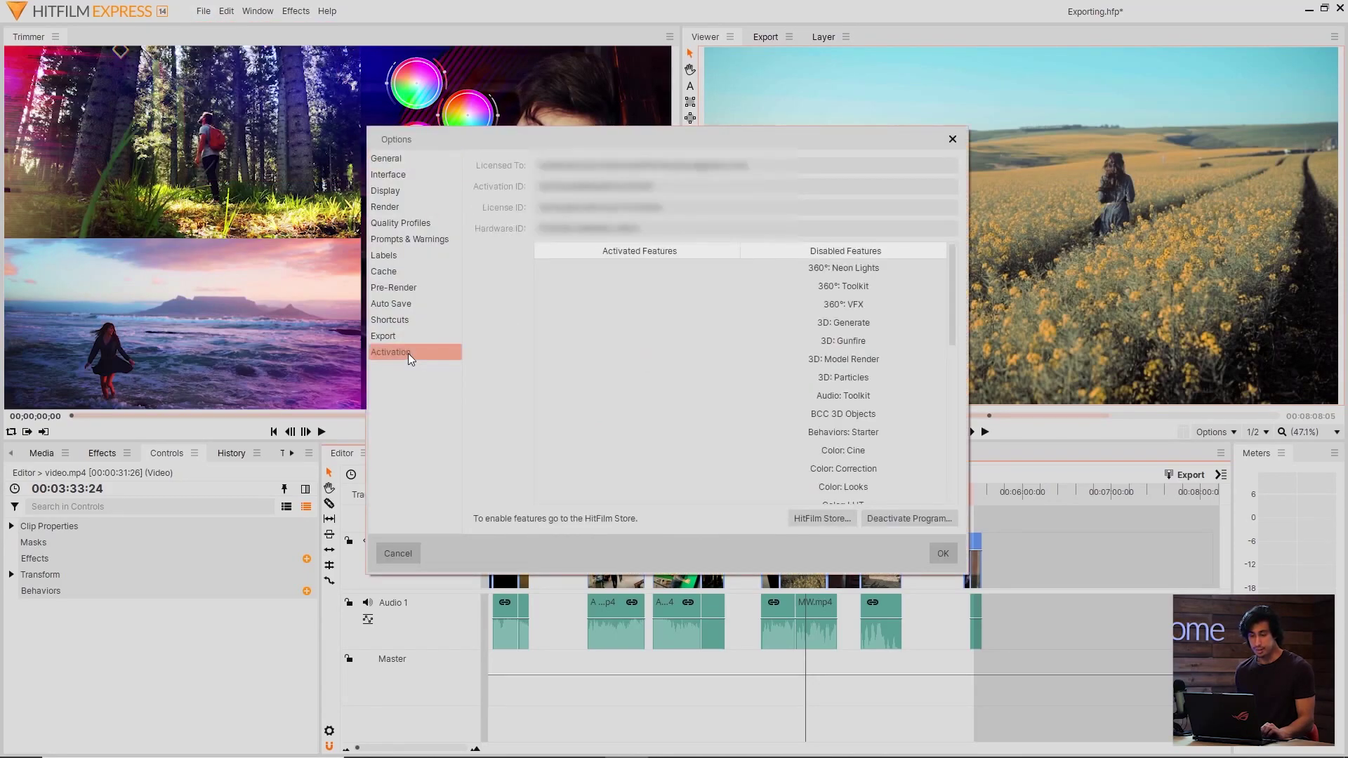